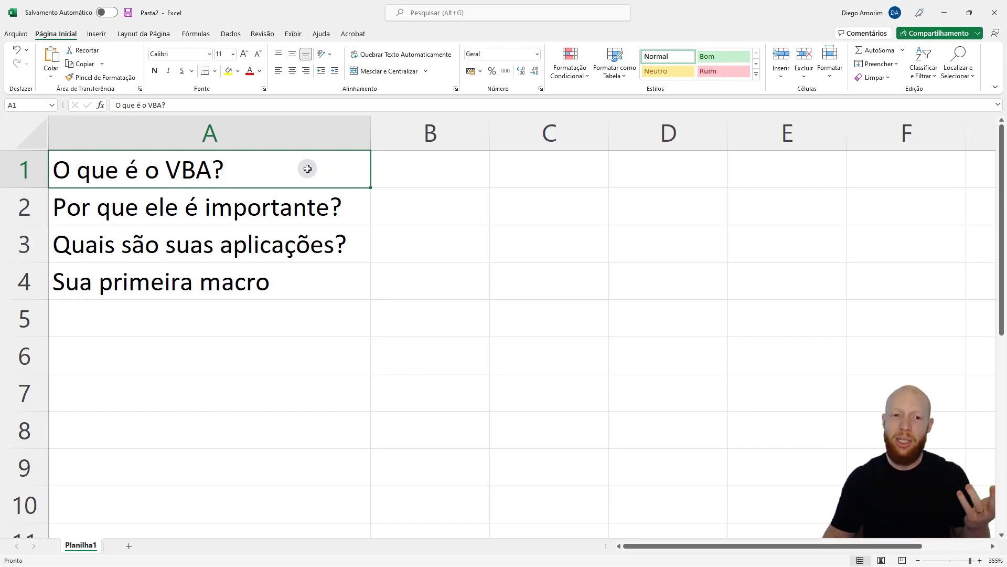
- Review the four questions in A1:A4, ending back on the first question in A1
left_click_drag(306, 167, 315, 280)
left_click(324, 178)
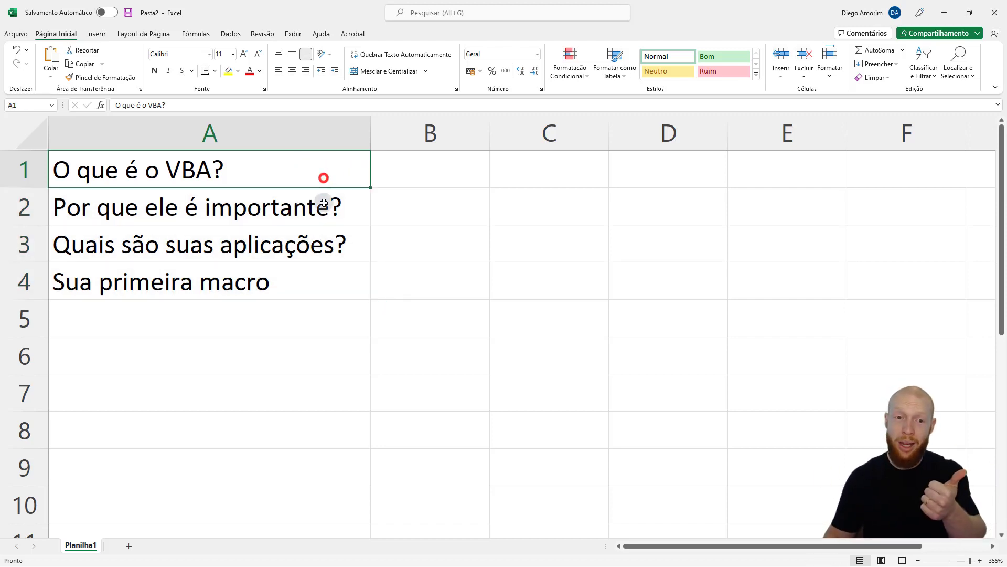
left_click(324, 203)
left_click(322, 241)
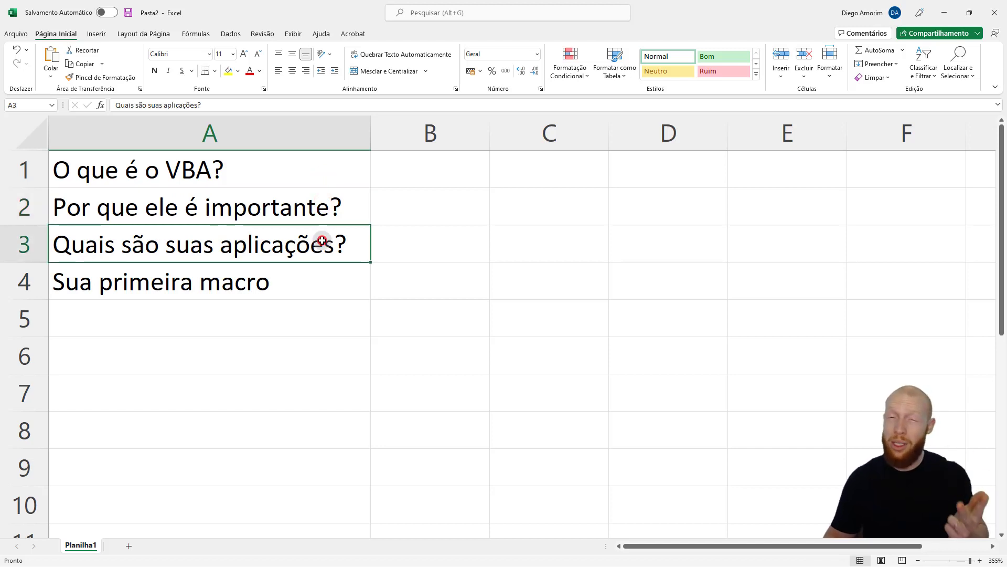
left_click(315, 287)
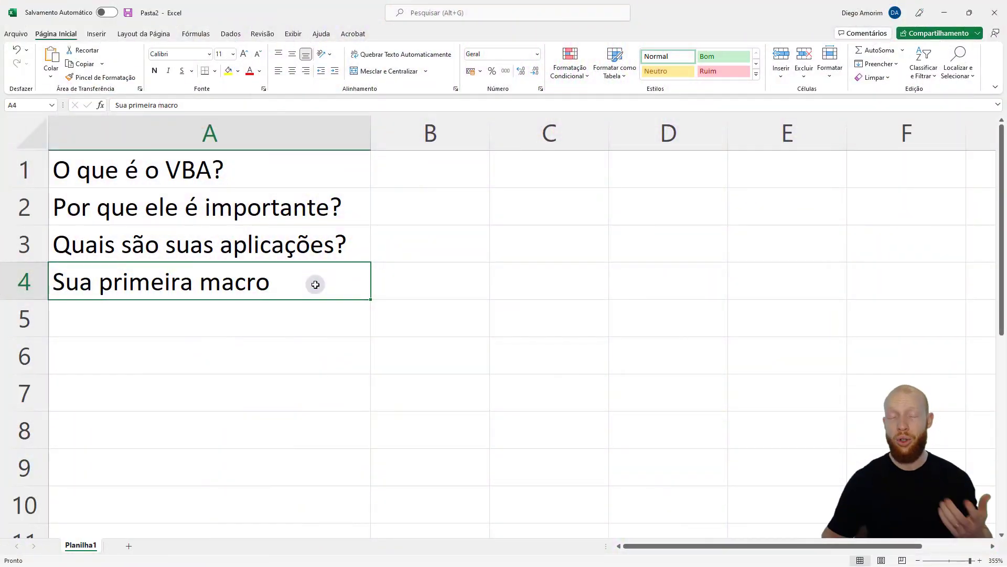
left_click(300, 169)
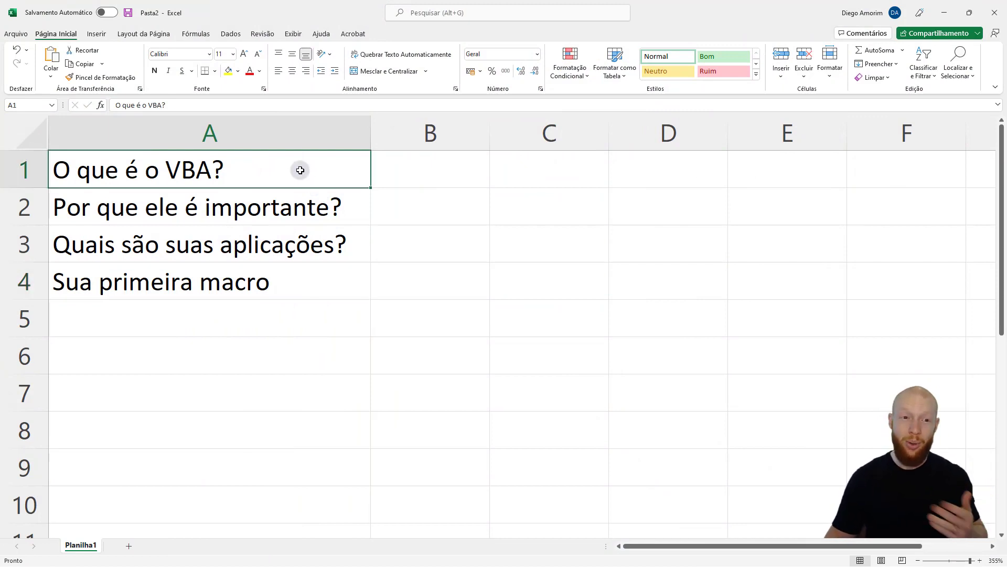
- Enter 'Visual Basic for Applications' in B1 and highlight the words Visual Basic, for and Applications
left_click(405, 182)
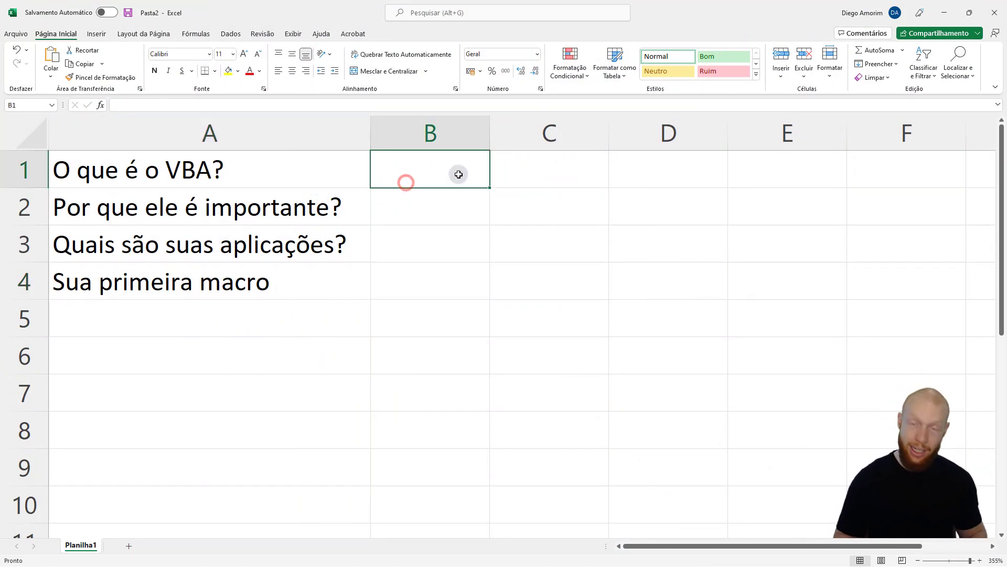
type("Visual Basic for Applications")
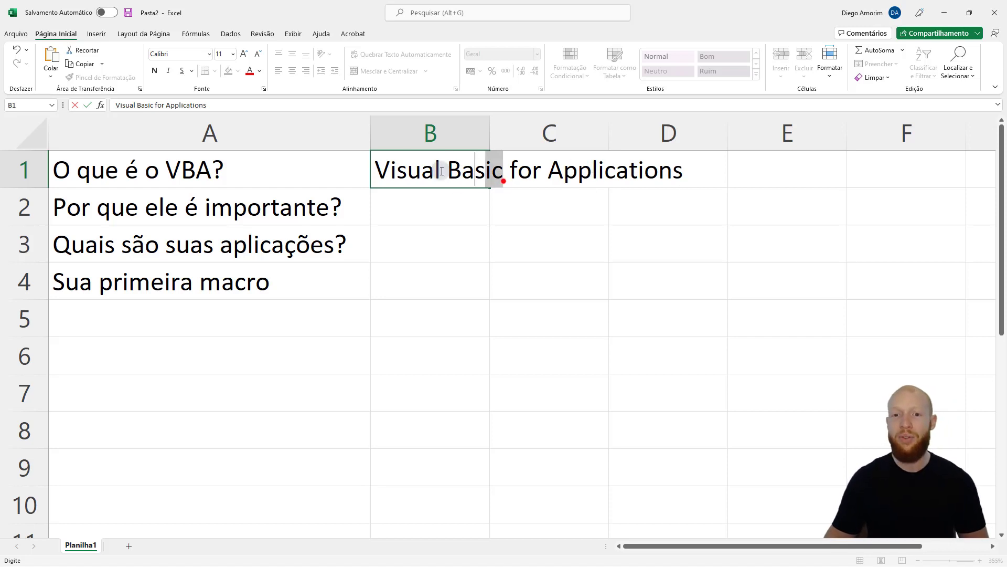
left_click_drag(503, 176, 375, 173)
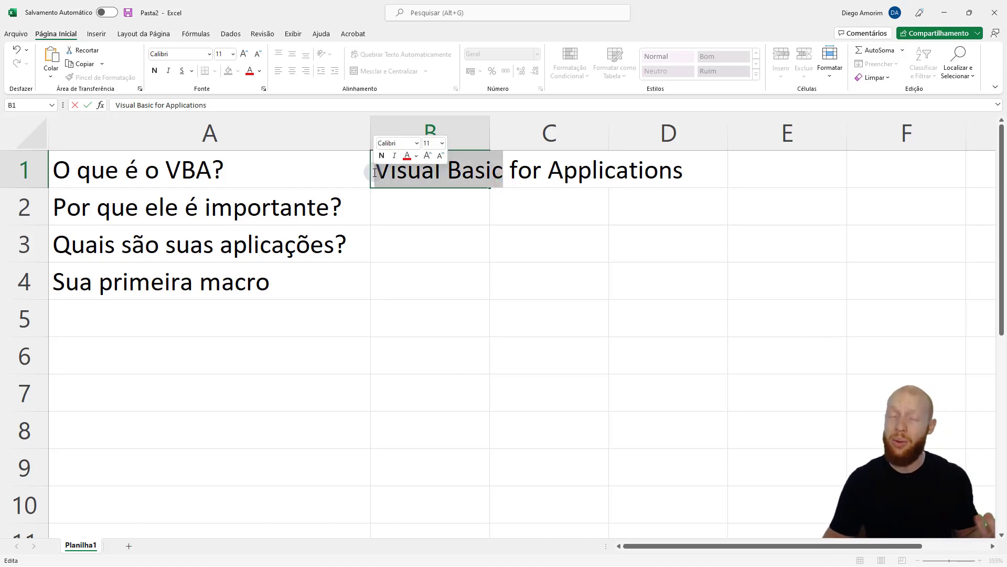
mouse_move(508, 172)
left_mouse_down()
mouse_move(546, 176)
mouse_move(377, 168)
left_mouse_up()
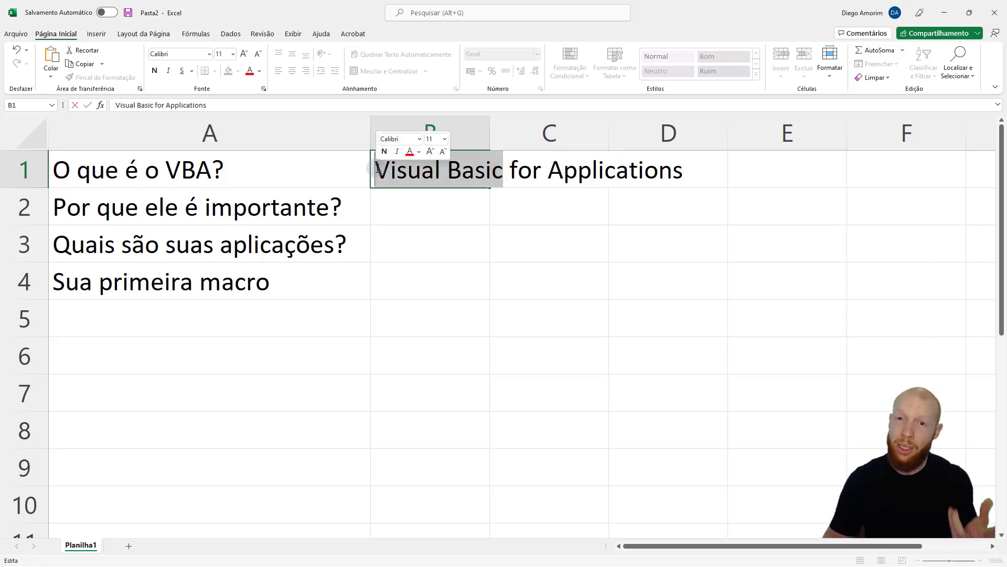
left_click_drag(548, 168, 683, 169)
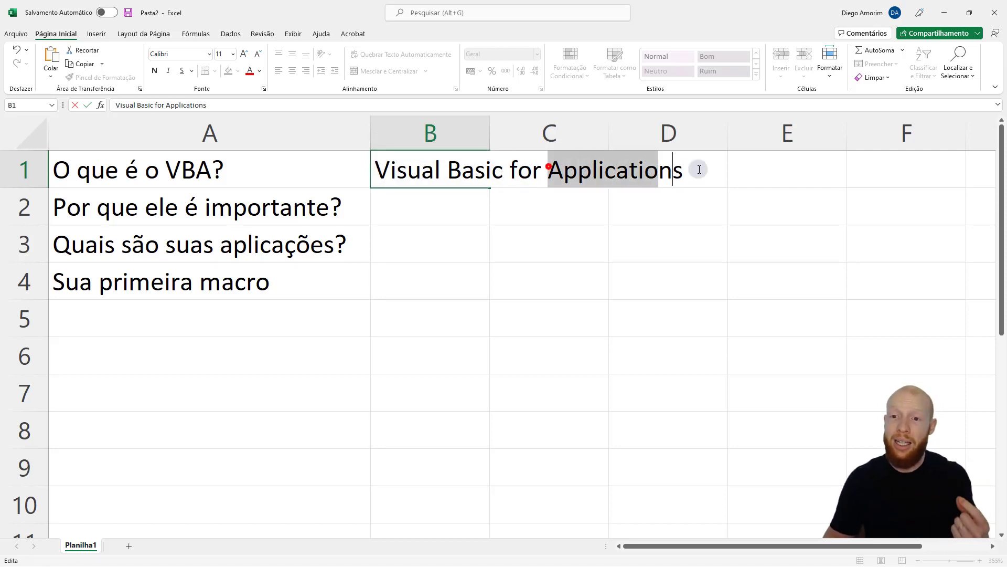
- Re-highlight Applications and Visual Basic inside B1, then confirm the entry and move to A2
double_click(636, 171)
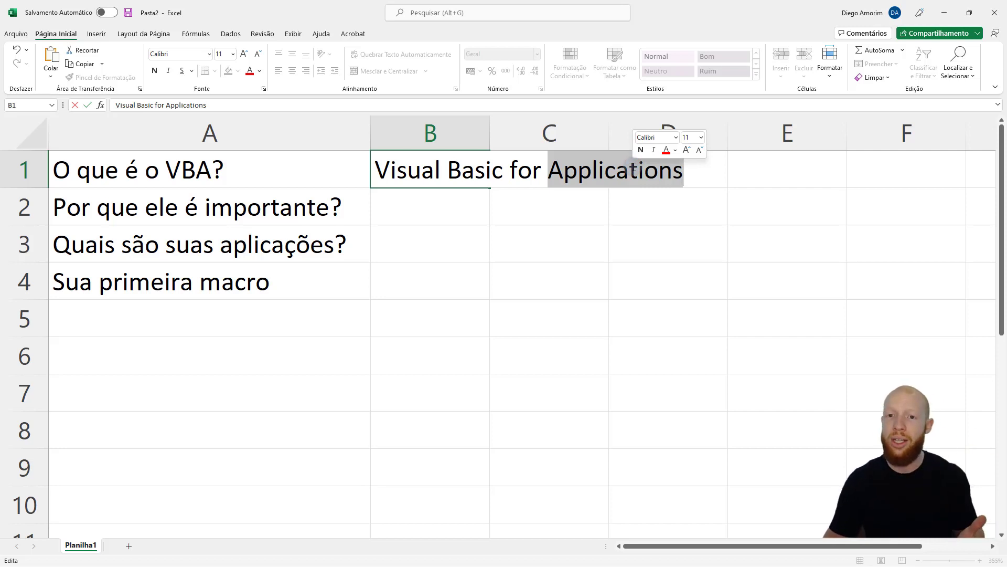
double_click(633, 166)
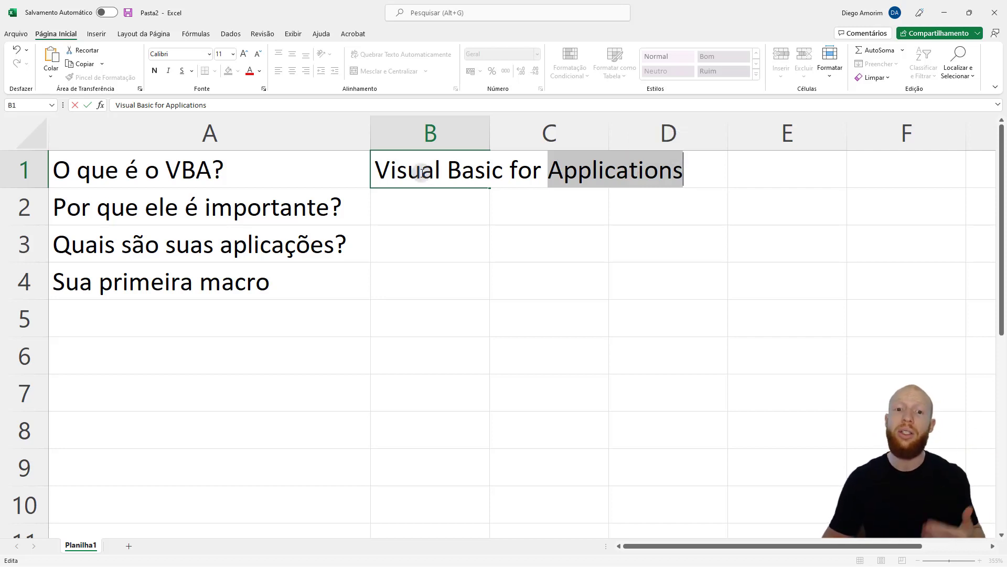
left_click_drag(376, 168, 502, 169)
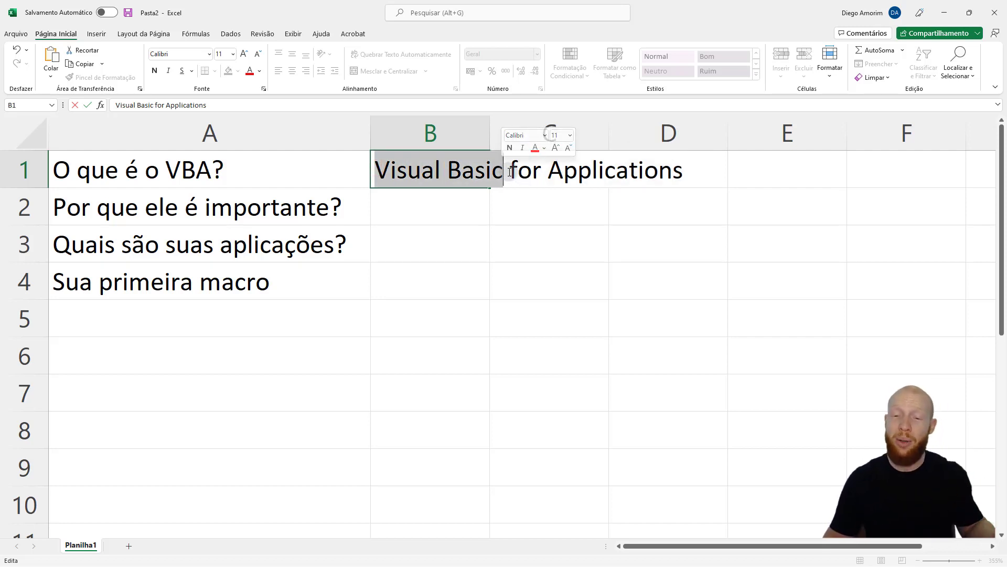
double_click(582, 176)
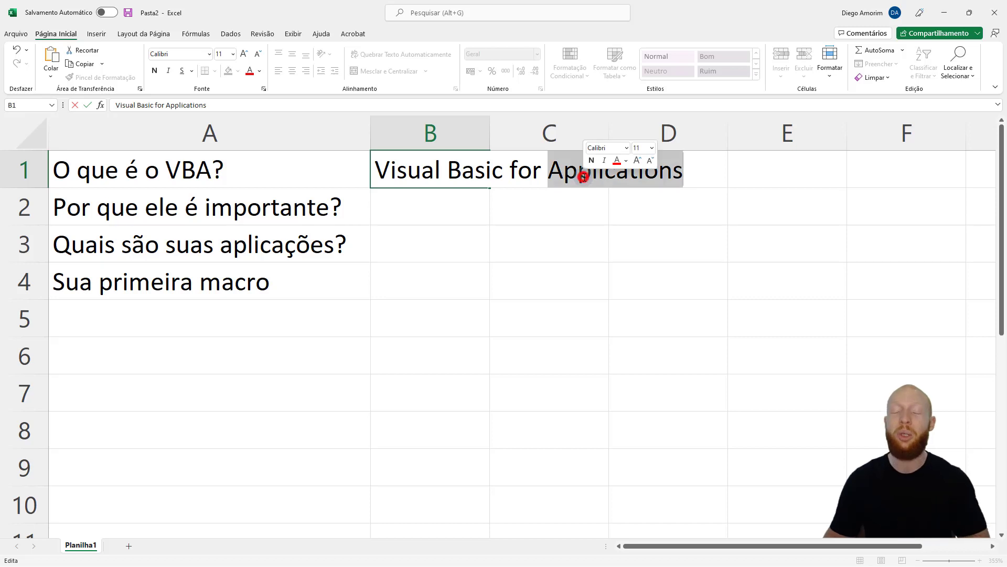
left_click(525, 178)
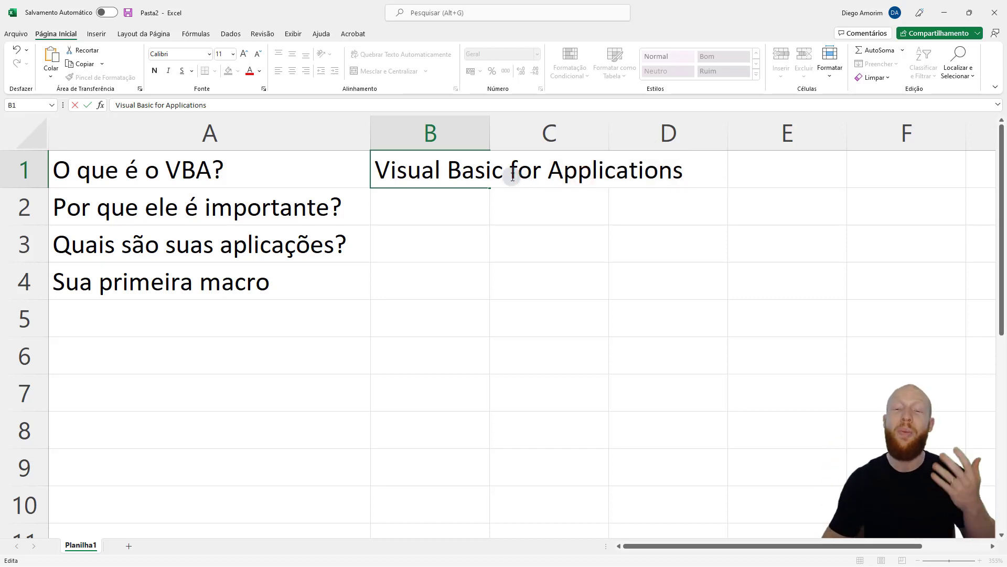
left_click(457, 204)
left_click(296, 201)
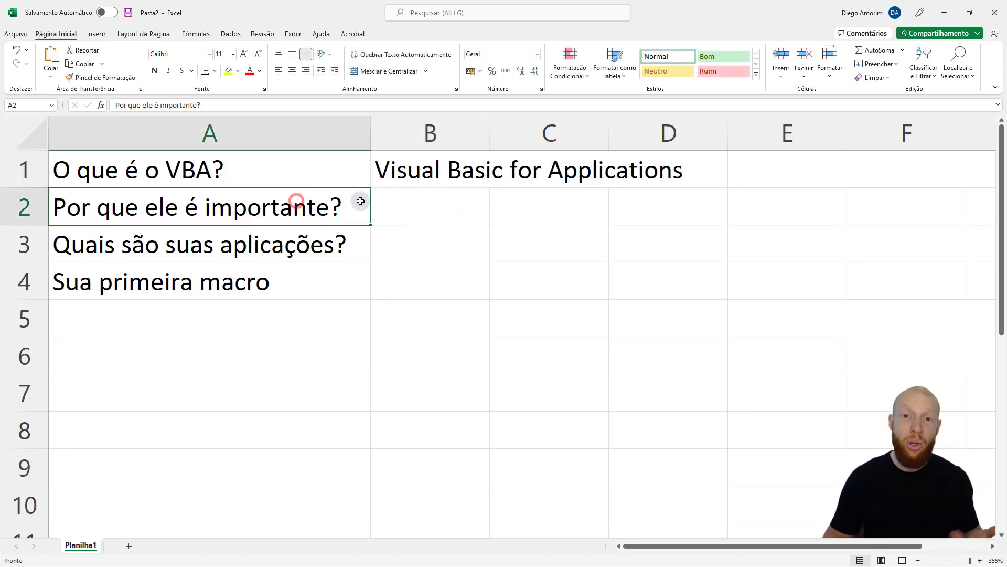
- Reopen B1 twice to point out the word Applications, leaving its text unchanged
left_click(407, 215)
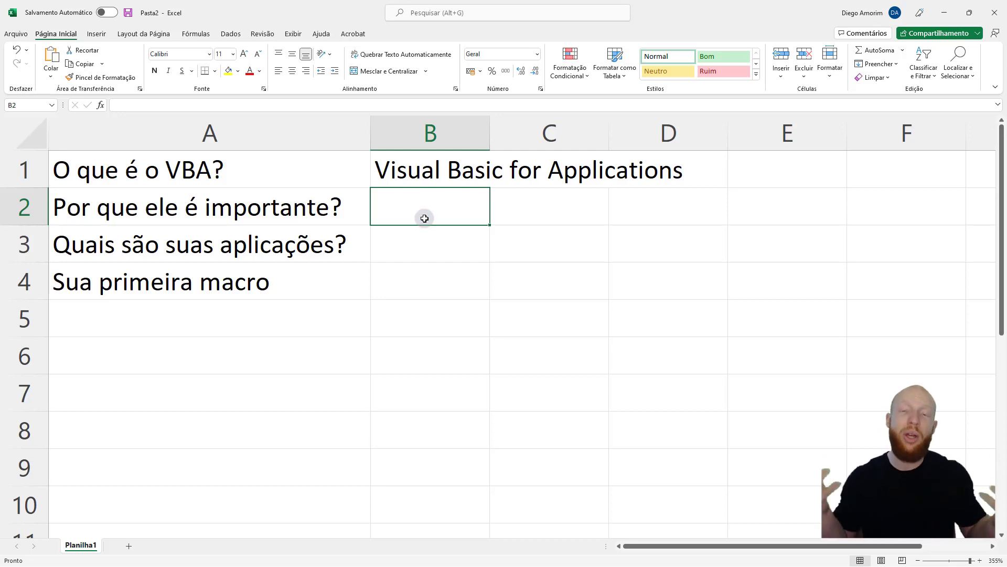
double_click(437, 168)
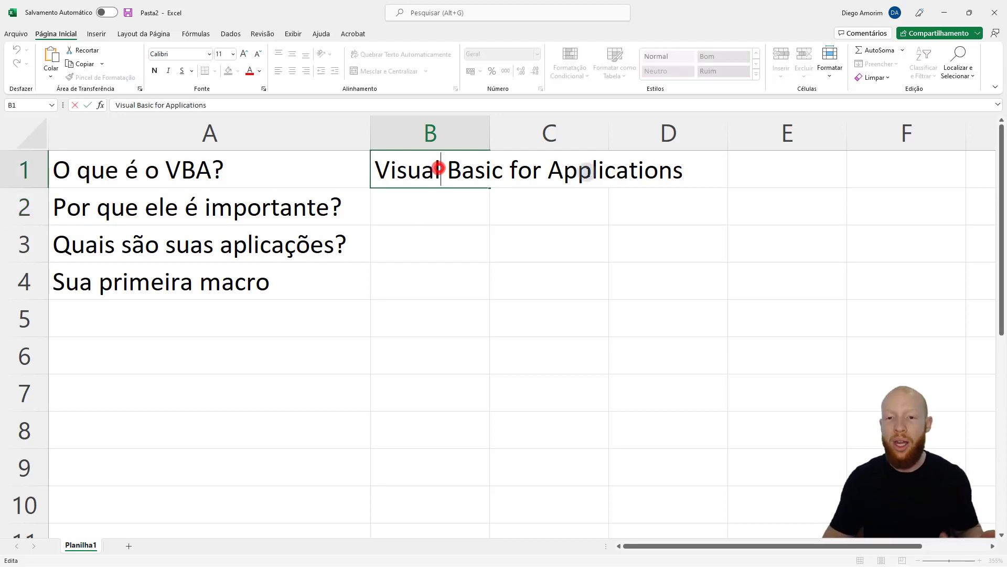
double_click(547, 166)
left_click(446, 204)
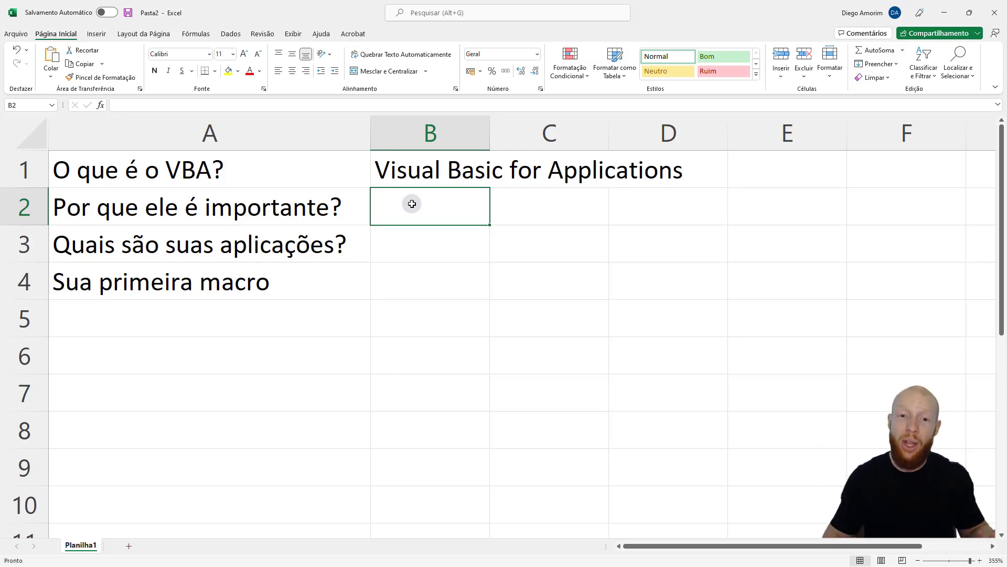
left_click(416, 169)
double_click(423, 169)
double_click(548, 170)
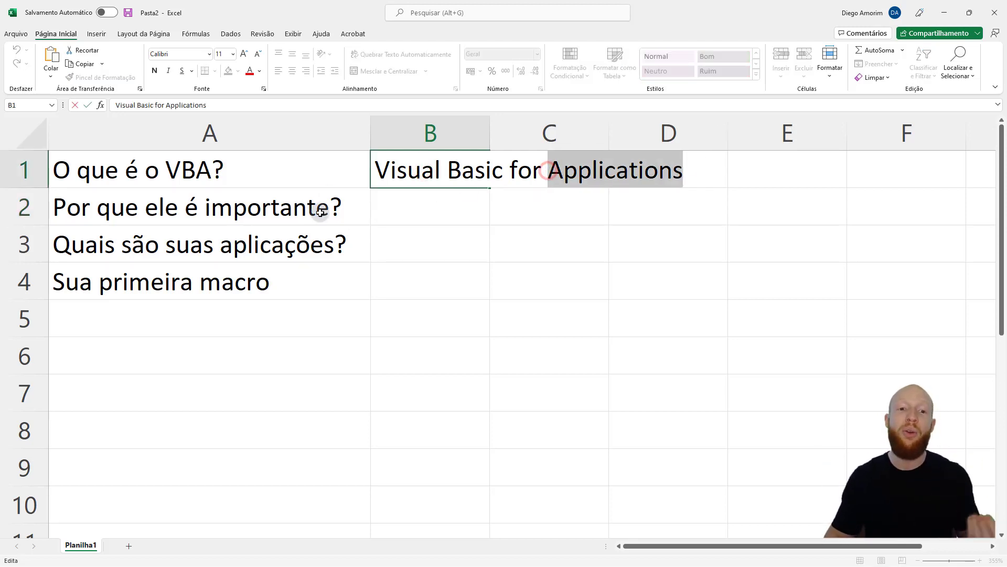
key("Return")
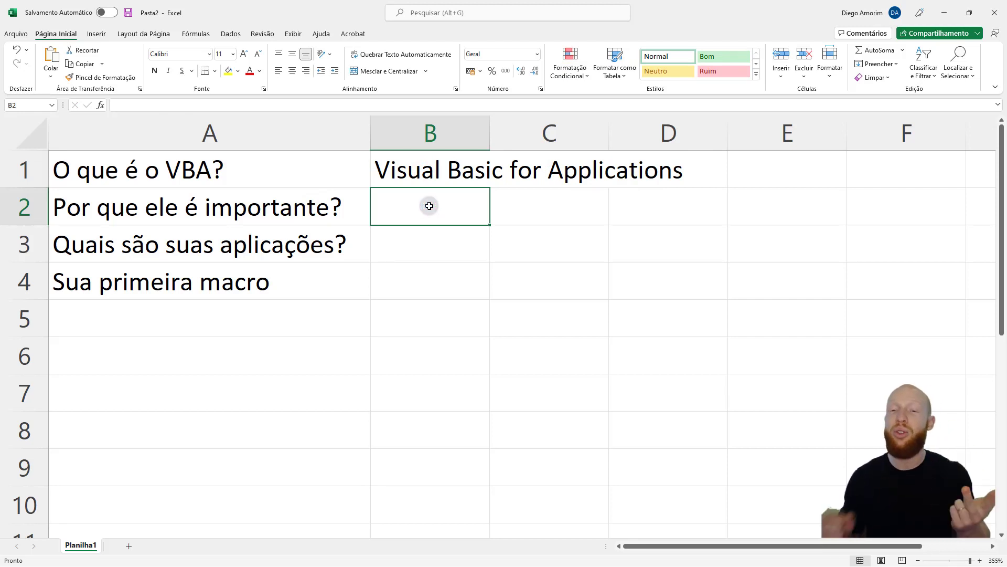
- Go over the questions in A2 and A3 before moving to the Formulário de Vendas workbook
left_click(352, 211)
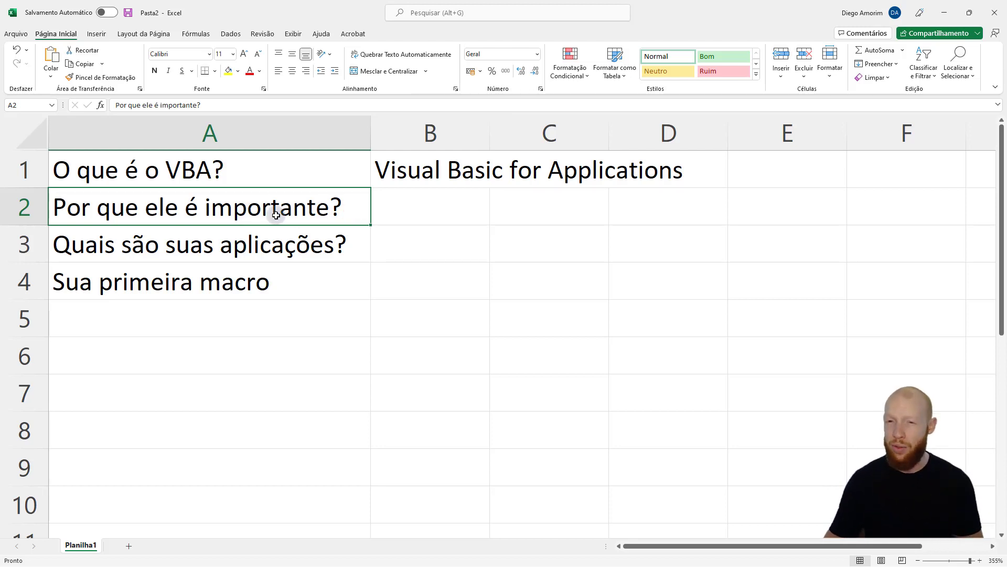
left_click(294, 251)
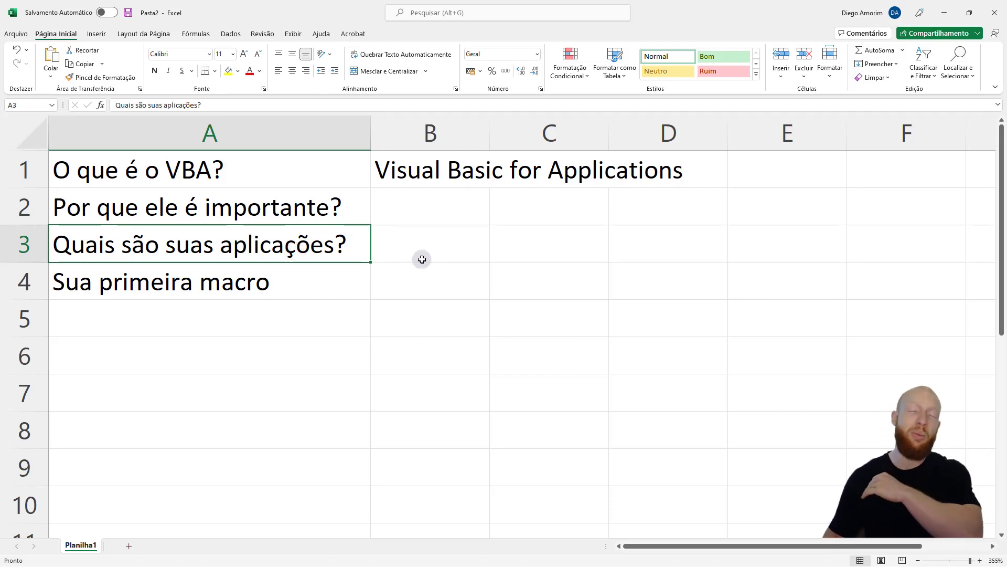
left_click(366, 219)
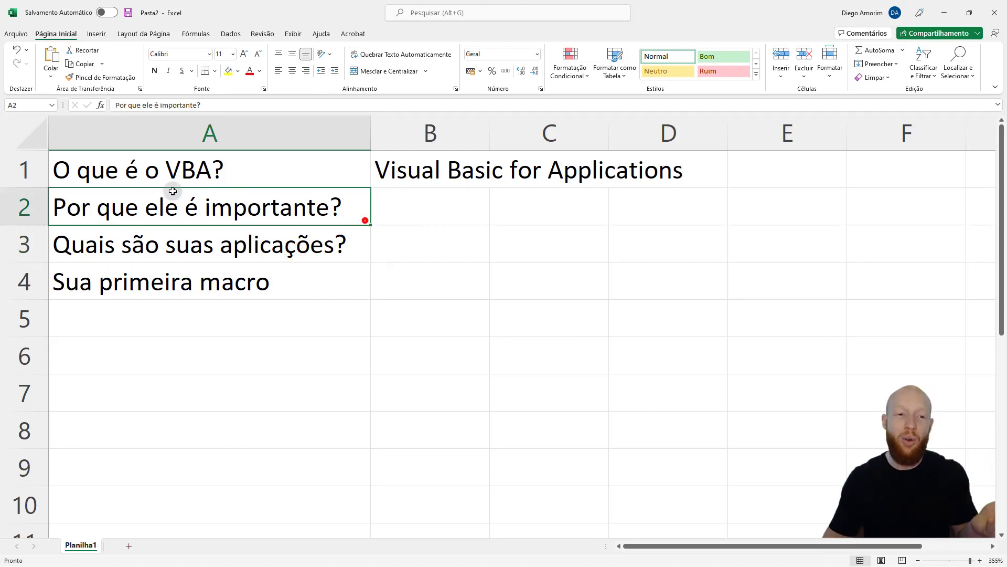
left_click(22, 205)
left_click(304, 242)
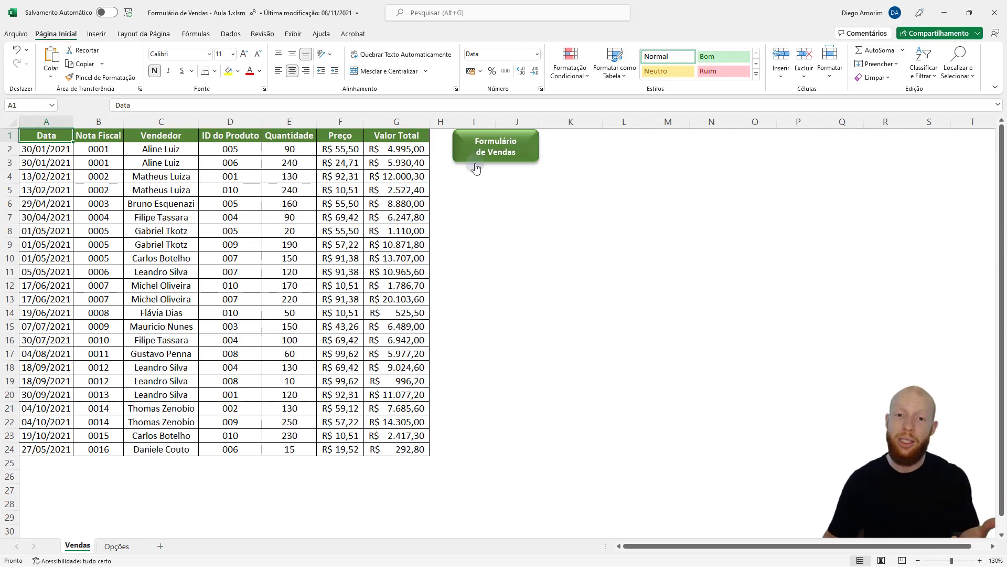
- Launch the Formulário de Vendas form, enter NF 17 and choose product ID 6
left_click(500, 152)
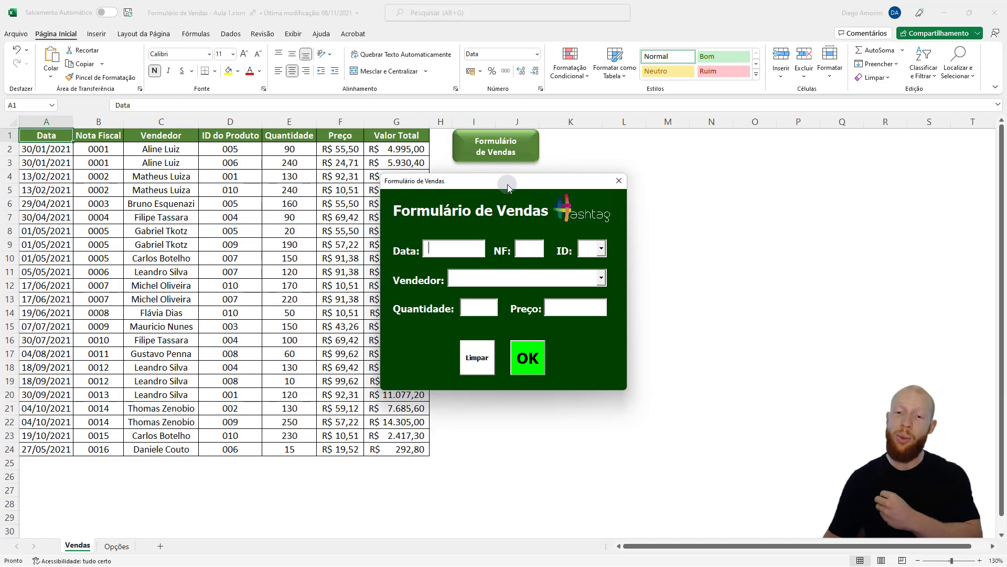
mouse_move(508, 184)
left_mouse_down()
mouse_move(514, 198)
mouse_move(505, 198)
left_mouse_up()
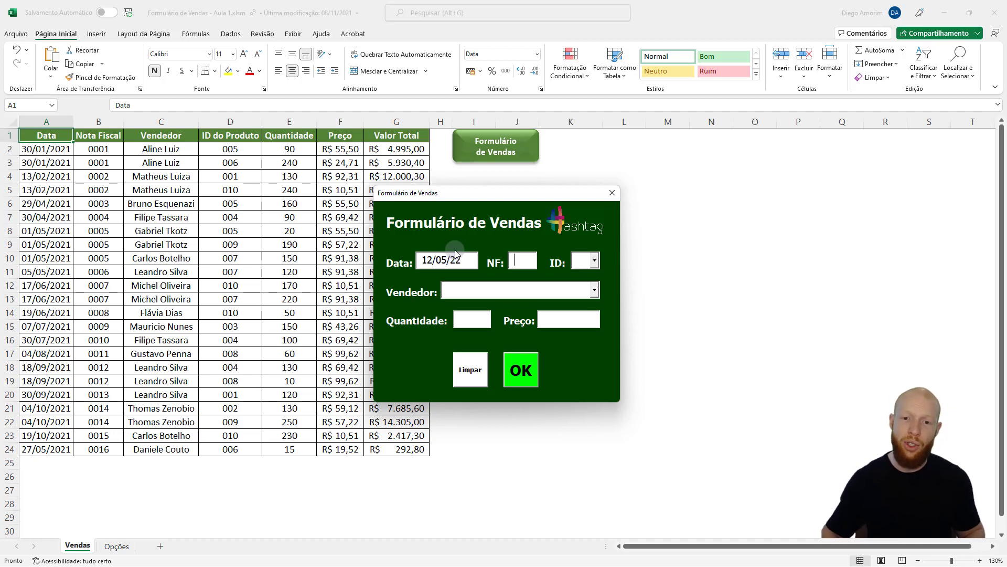
type("17")
key("Tab")
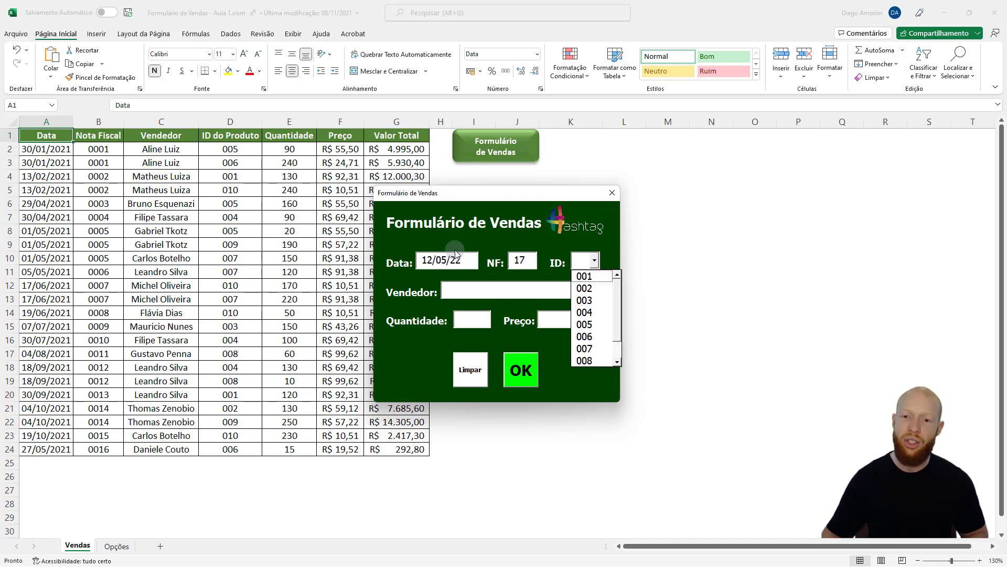
left_click(603, 333)
- Pick the seller from the Vendedor list, then enter quantity 100 and price 65,95
left_click(594, 289)
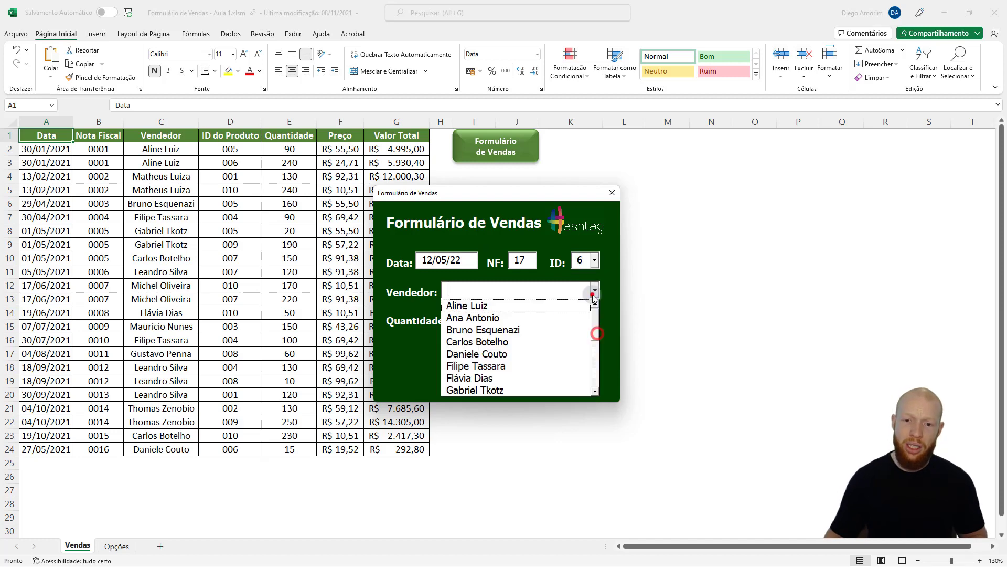
left_click(594, 328)
left_click(553, 350)
left_click(470, 320)
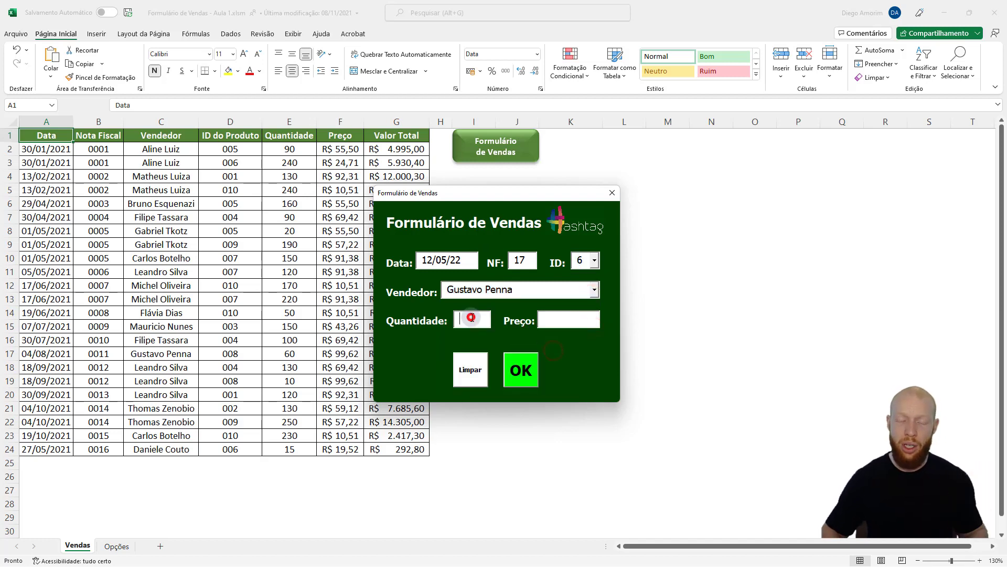
type("100")
key("Tab")
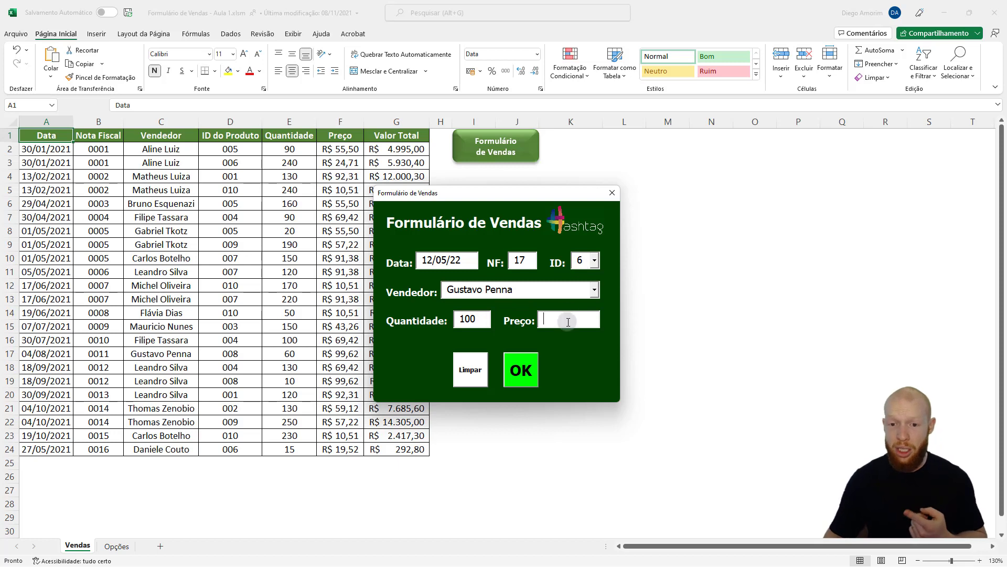
type("65,95")
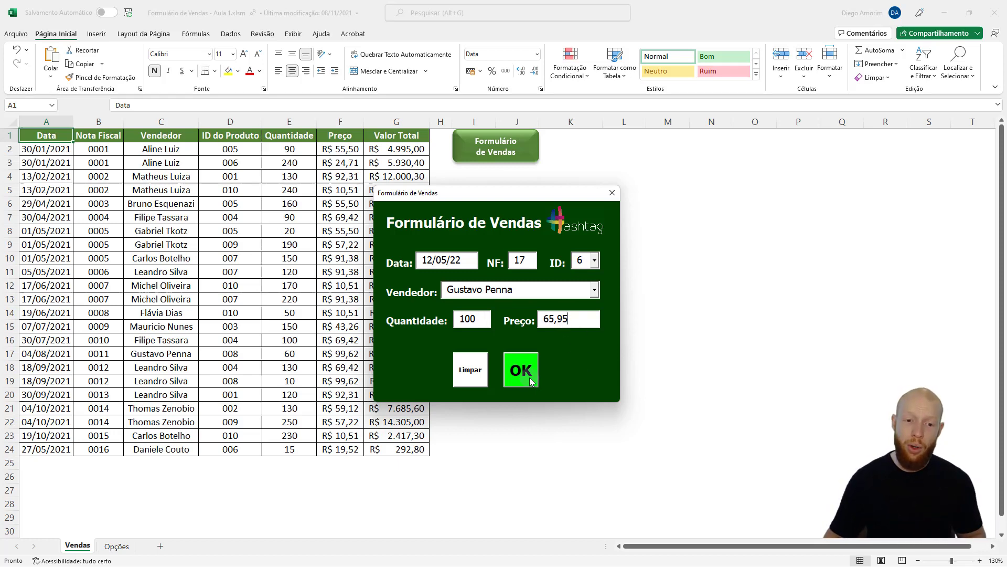
- Submit the product 6 sale, add a second sale for product ID 8, then clear the form
left_click(530, 378)
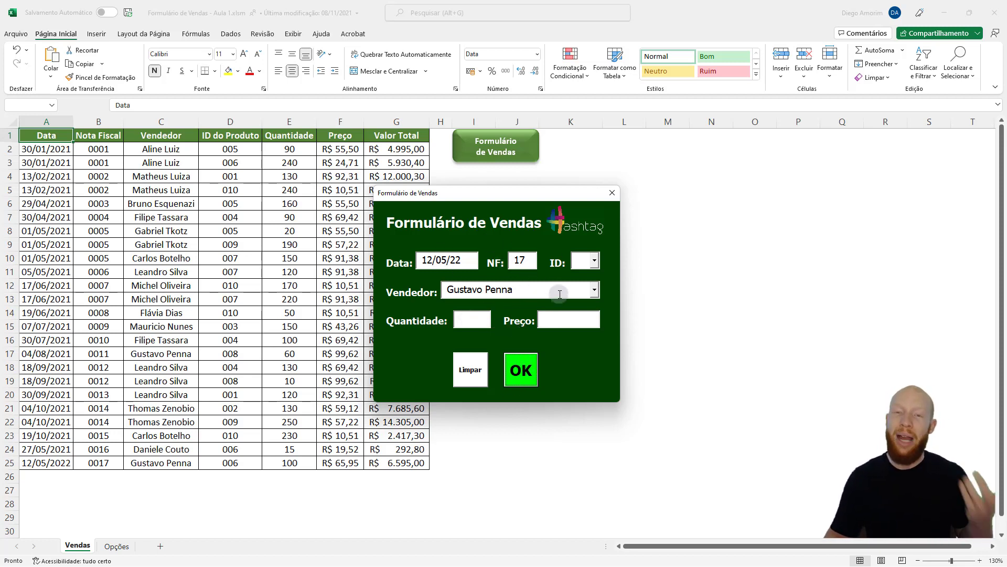
left_click(599, 263)
left_click(586, 362)
type("150")
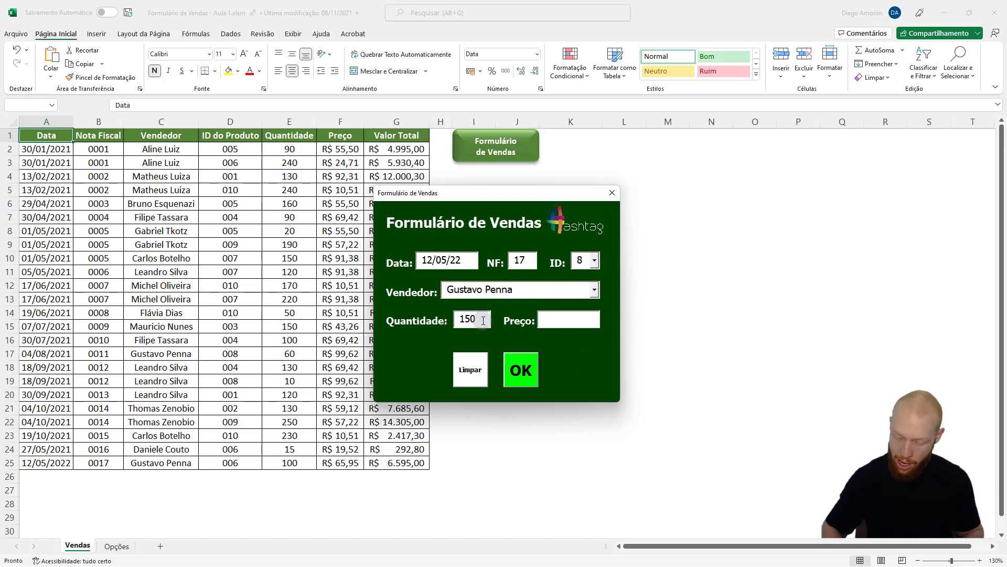
left_click(529, 373)
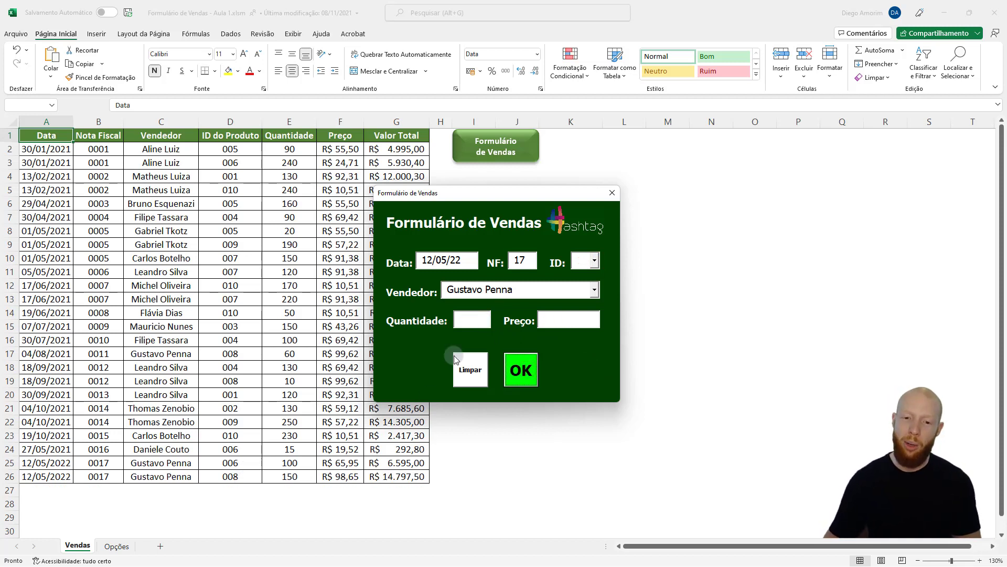
left_click(471, 370)
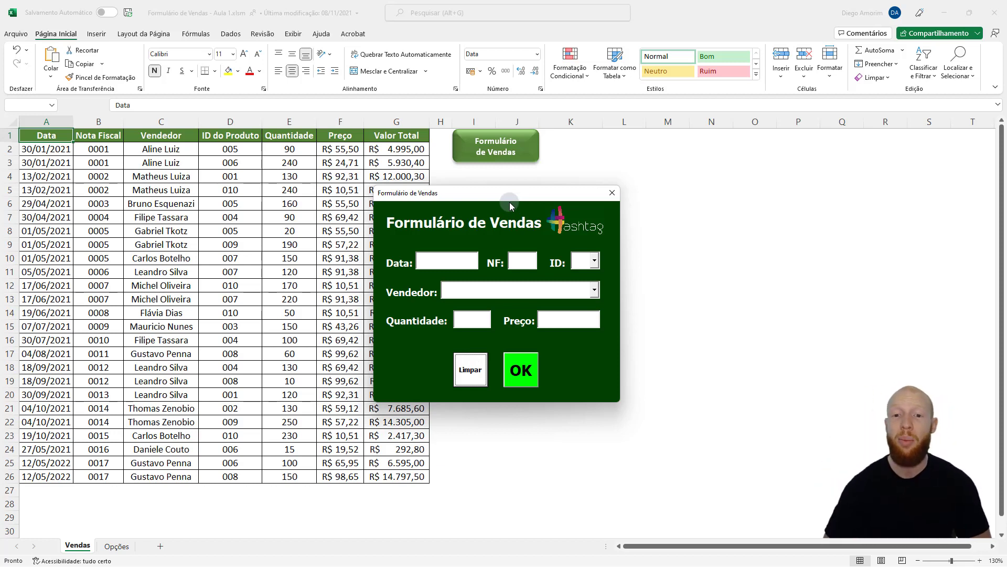
left_click_drag(510, 204, 500, 203)
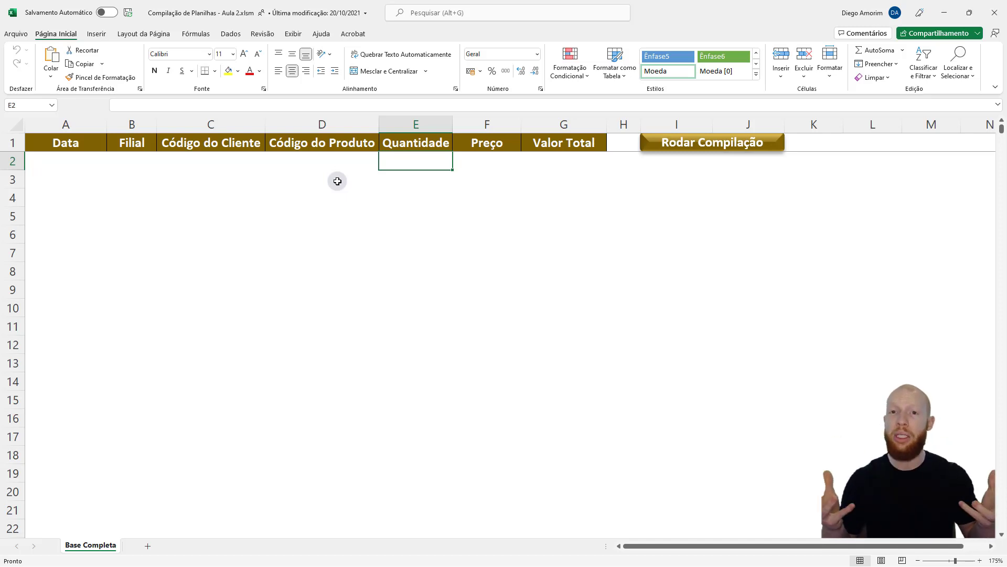
- Switch from Excel to the Planilhas folder of ten CSV files in File Explorer
key("alt+Tab")
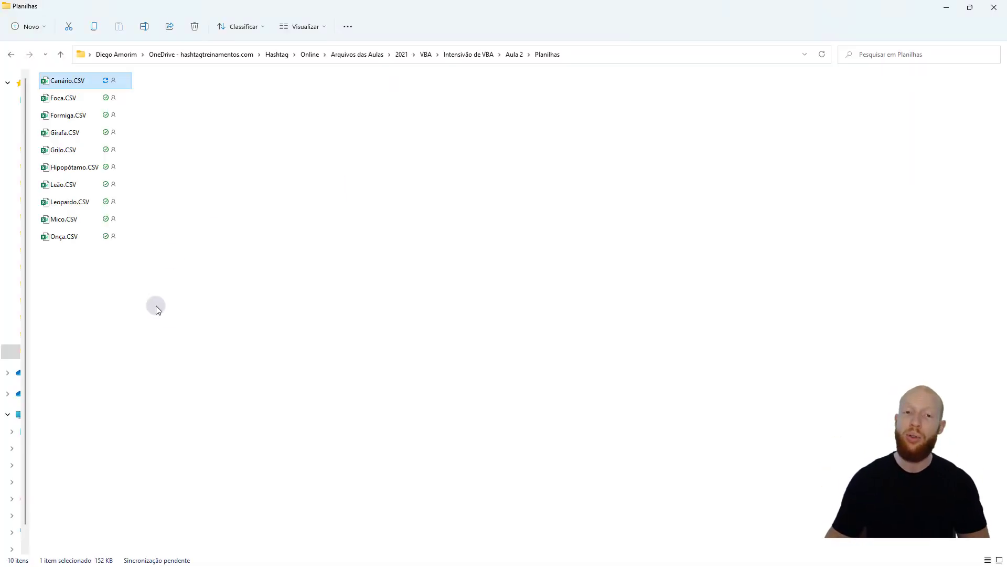
- Select and deselect the ten CSV files, then cycle through the windows to the raw Canário.CSV
left_click_drag(169, 314, 78, 65)
left_click(234, 306)
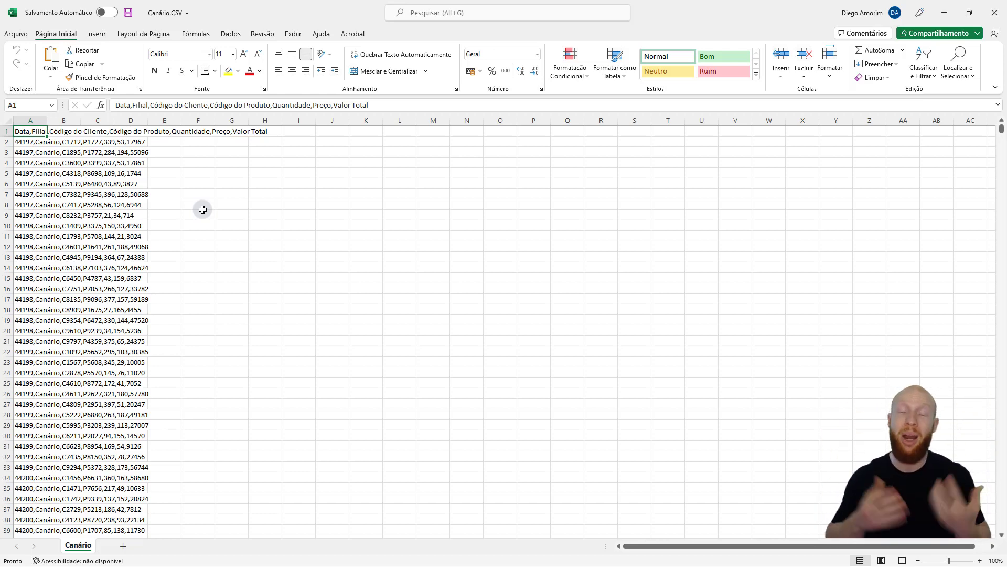
key("alt+Tab")
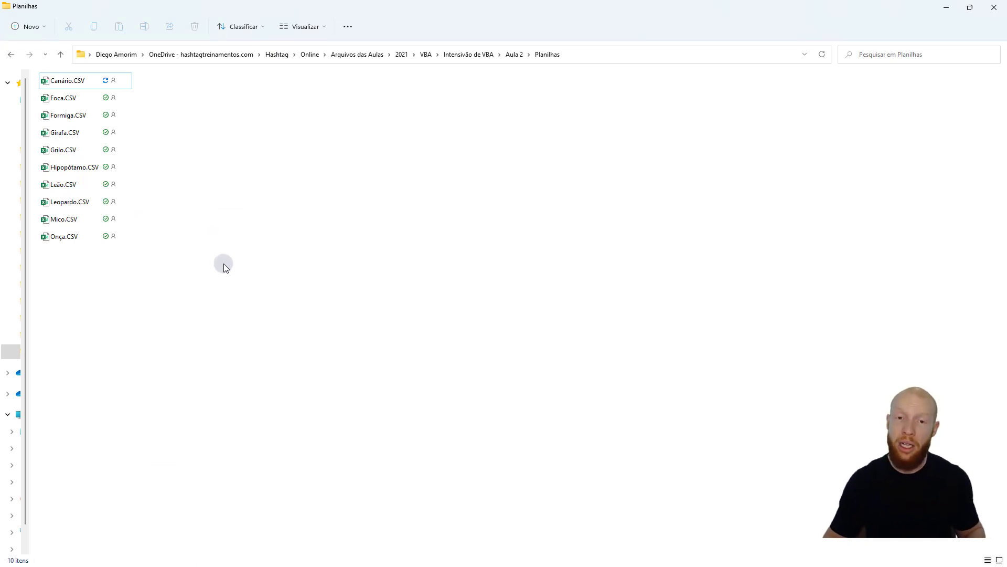
key("alt+Tab")
key("ctrl+Tab")
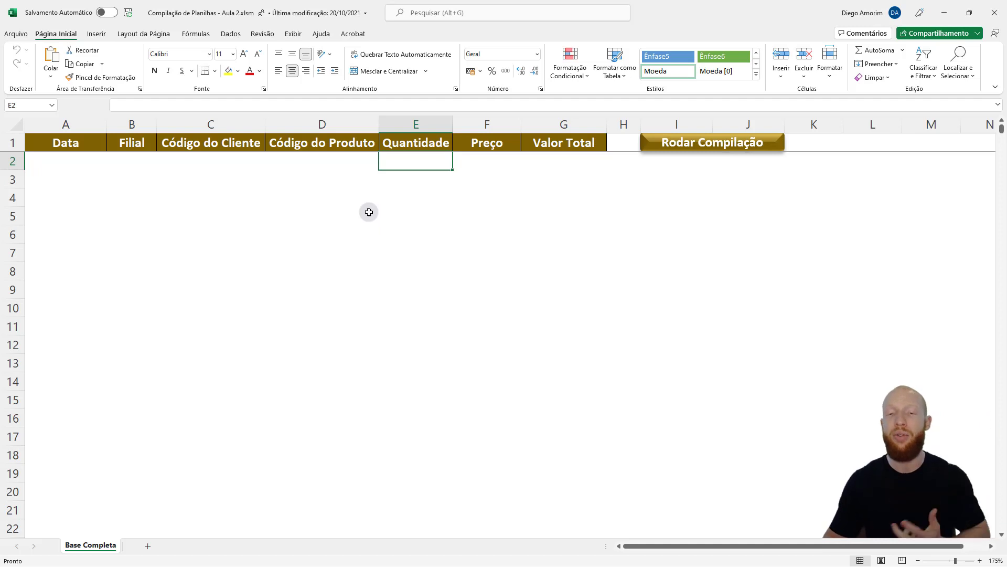
key("alt+Tab")
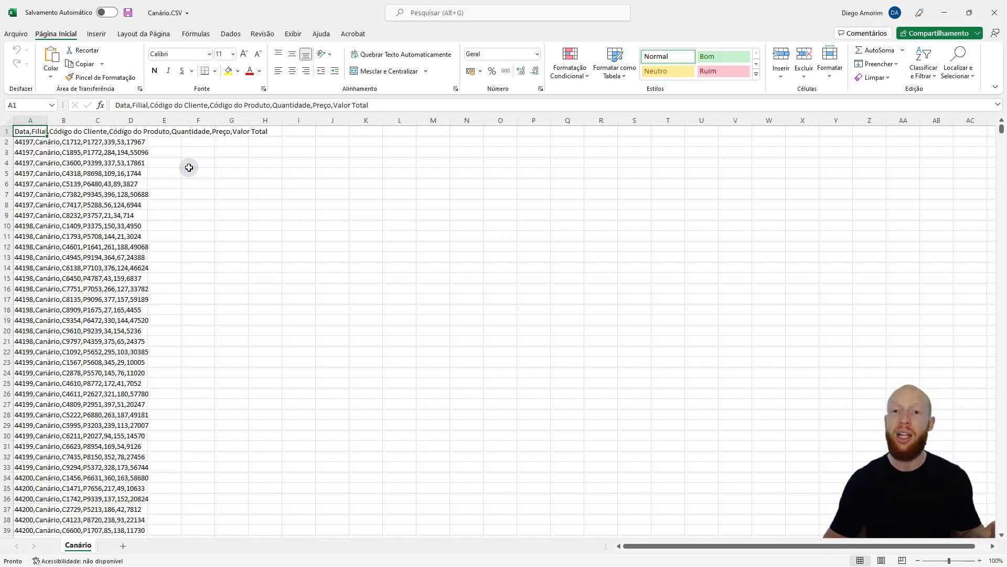
- Inspect the raw text in Canário.CSV's column A, then close the file
left_click(37, 120)
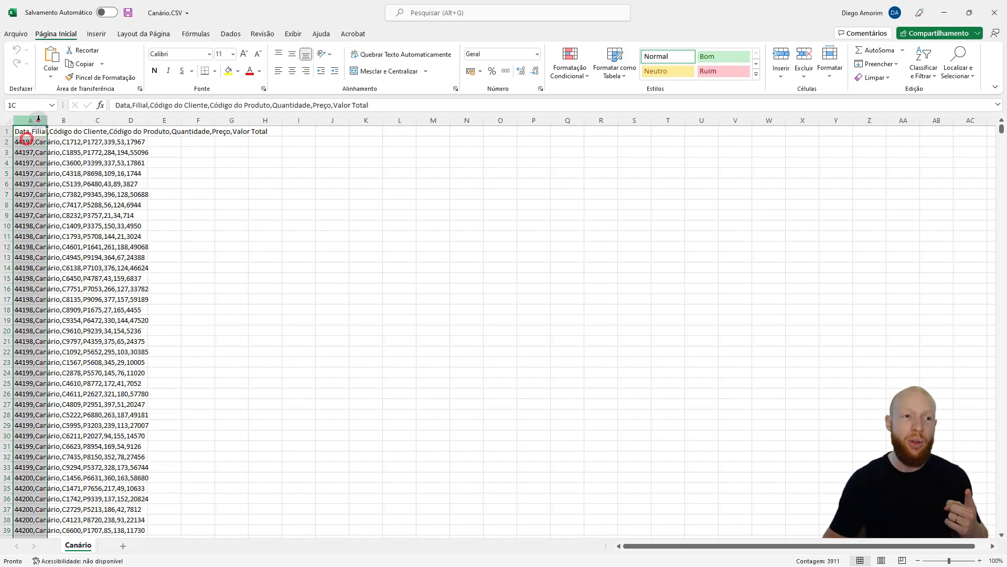
left_click(48, 154)
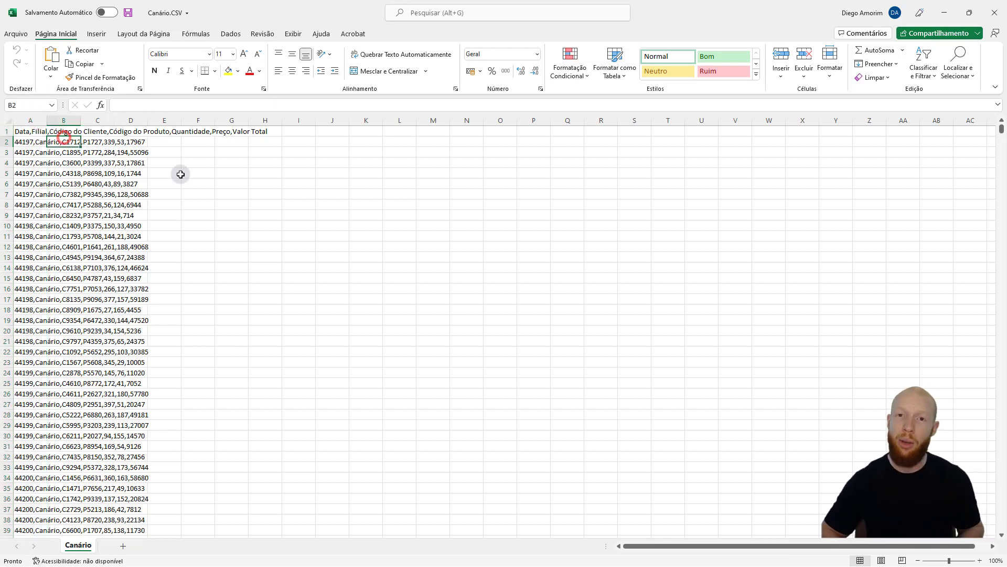
key("Down")
key("Down")
left_click(22, 142)
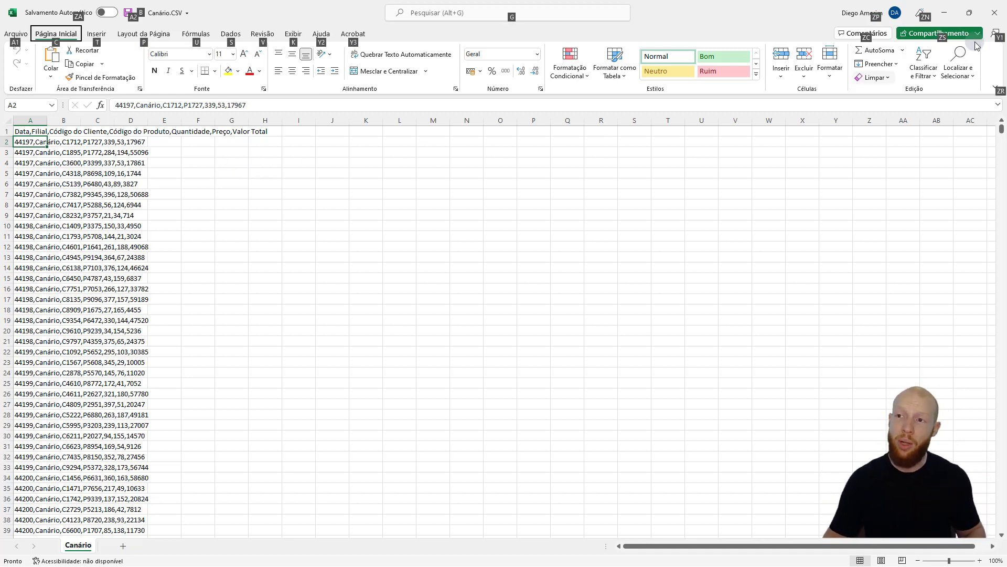
left_click(994, 13)
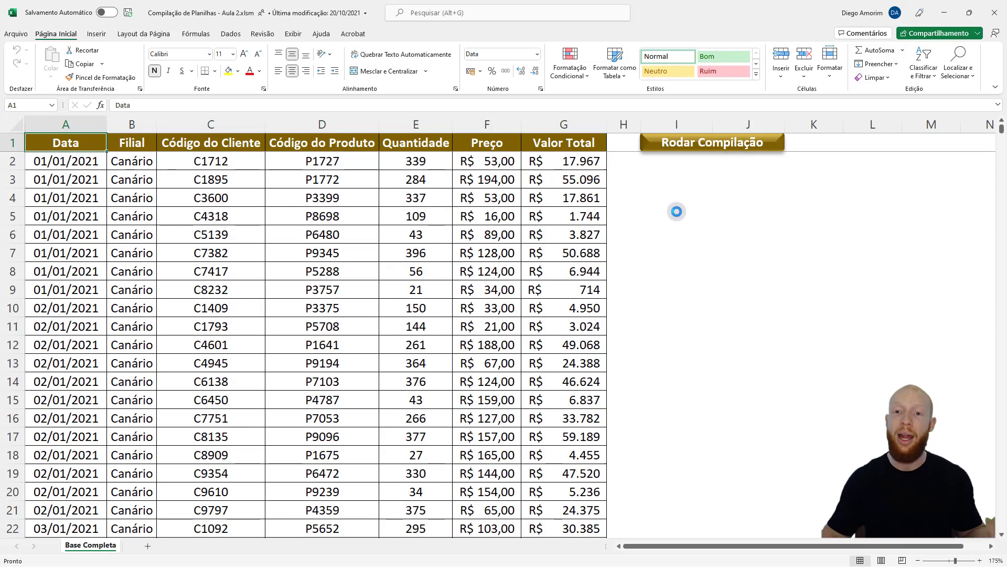
- Jump down the Filial column to the last compiled row 8316, then return to the CSV folder
scroll(422, 224, "down", 5)
scroll(423, 224, "down", 7)
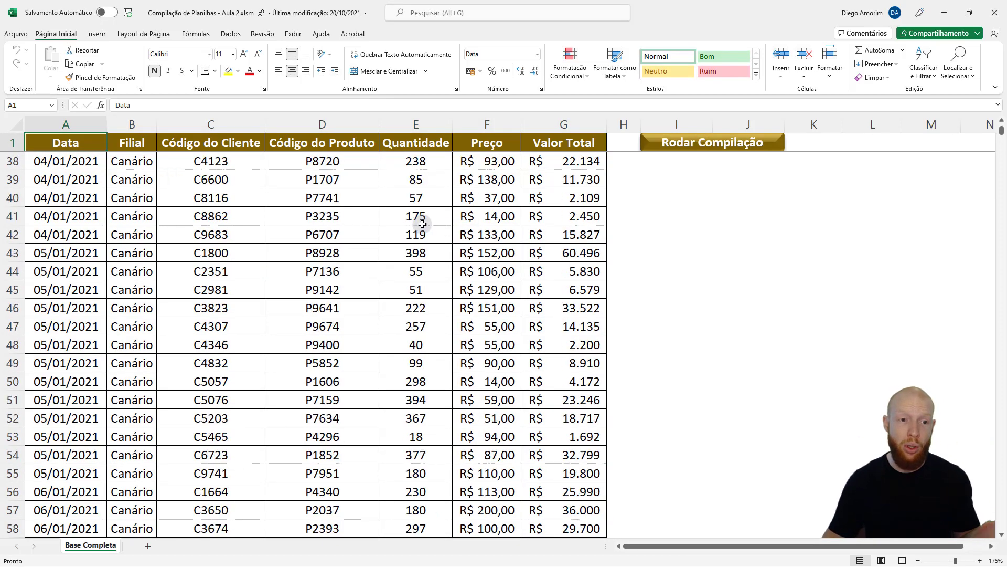
left_click(150, 215)
key("ctrl+Down")
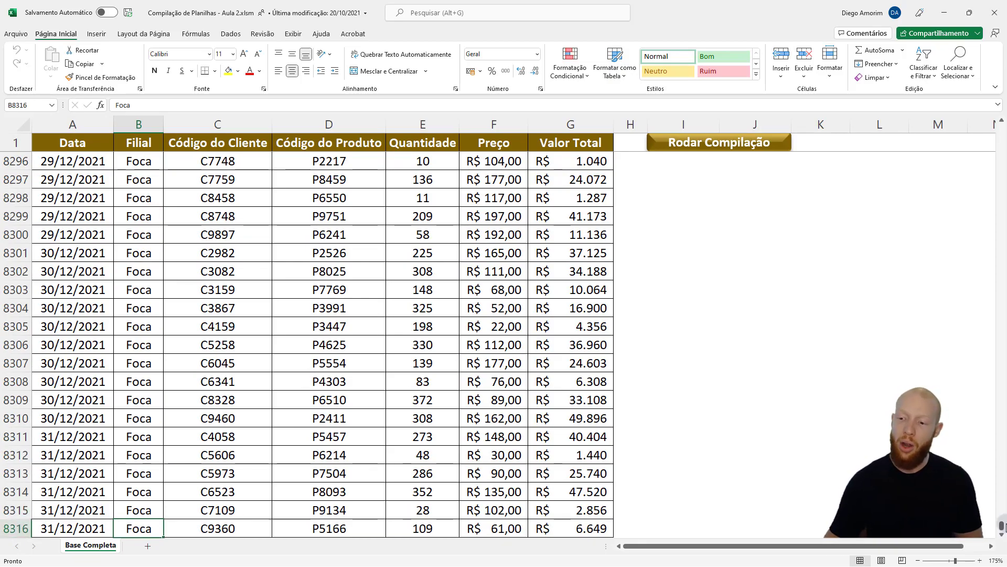
left_click_drag(1002, 525, 1002, 128)
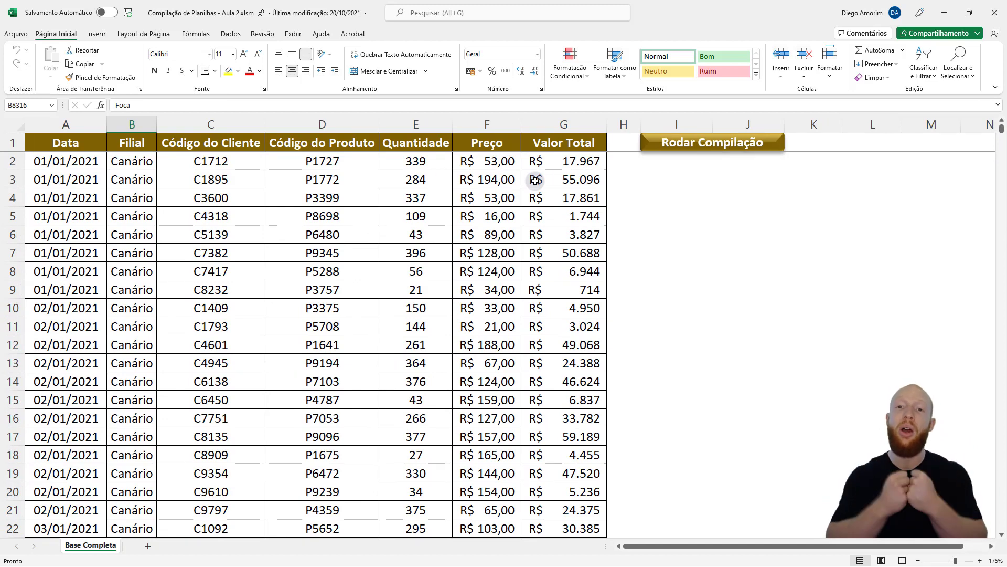
key("alt+Tab")
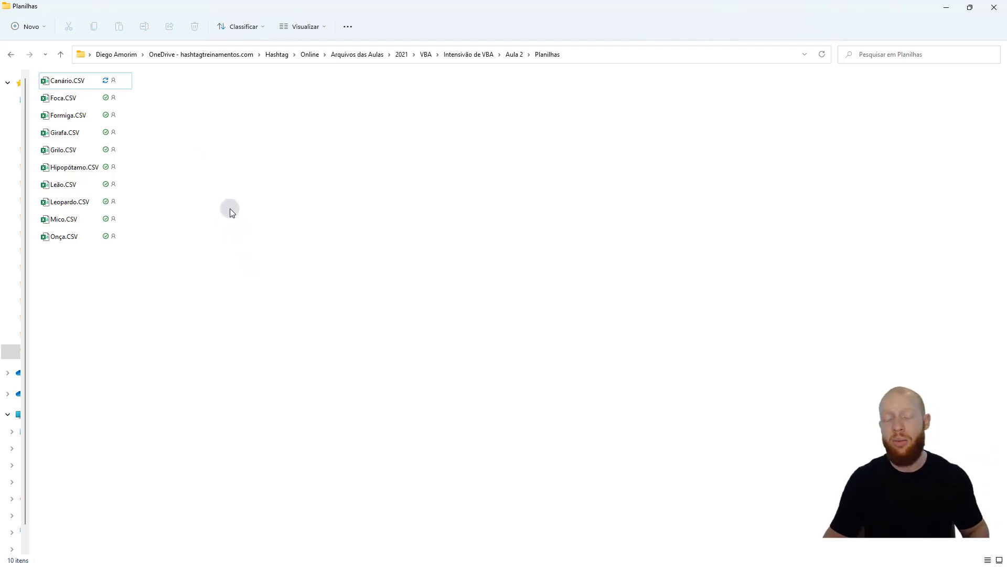
- Switch from File Explorer to the 'Relatório em PDF por e-mail - Aula 3' workbook
key("alt+Tab")
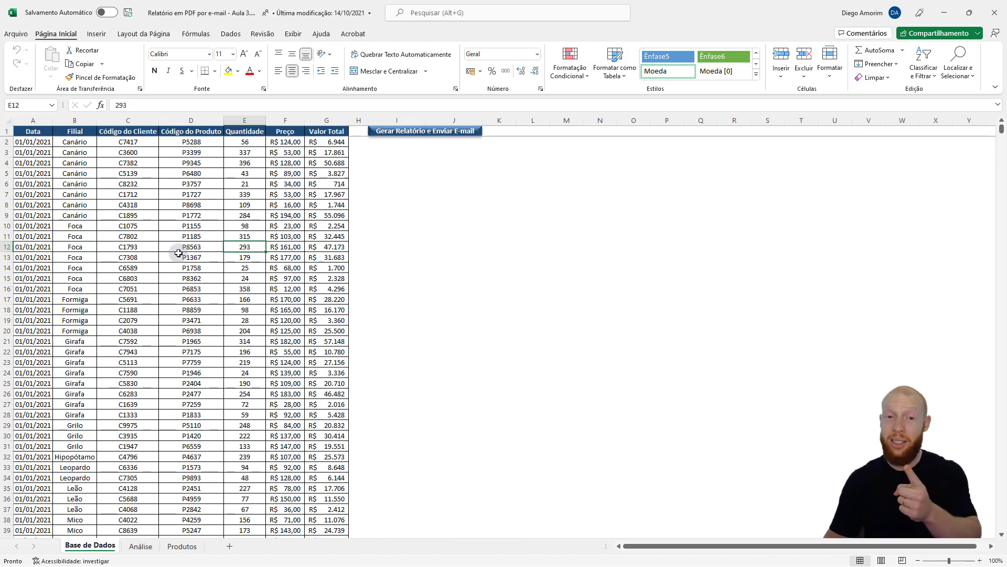
- Select the first rows of the Base de Dados sales data, then drop the selection
left_click_drag(29, 131, 335, 332)
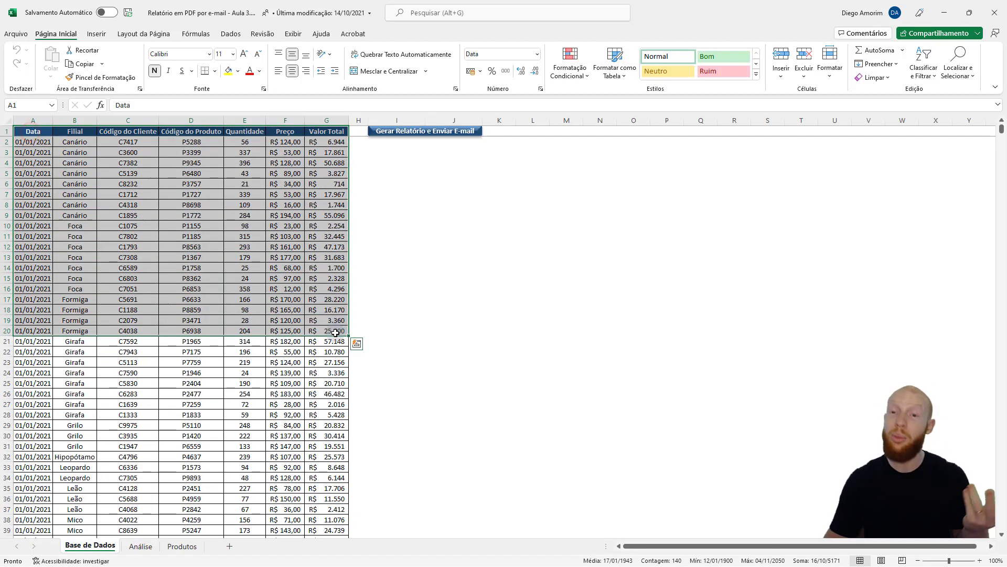
left_click(289, 288)
scroll(249, 257, "down", 1)
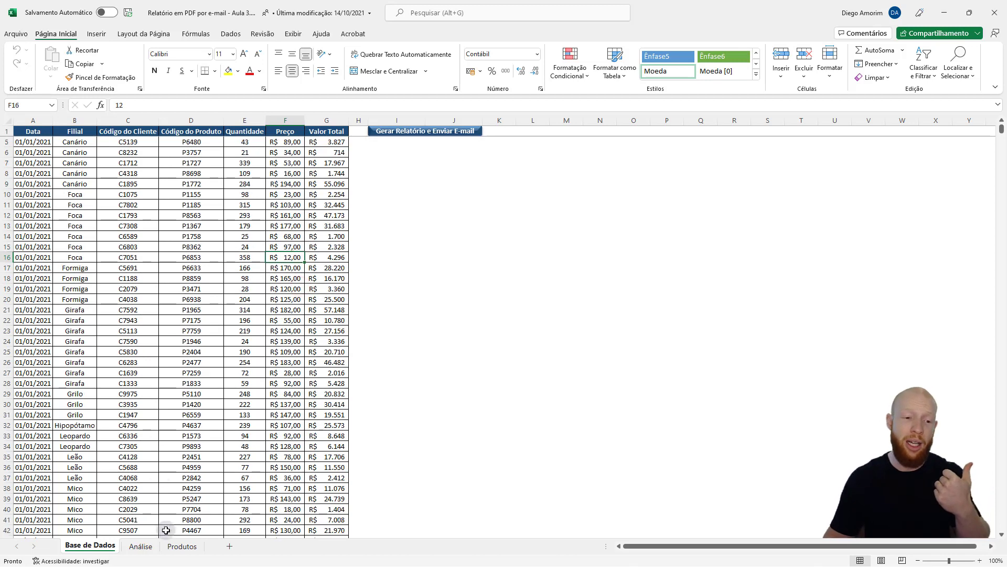
- On the Análise sheet, highlight Faturamento Total, the top-five branches table and the report area to row 37
left_click(140, 546)
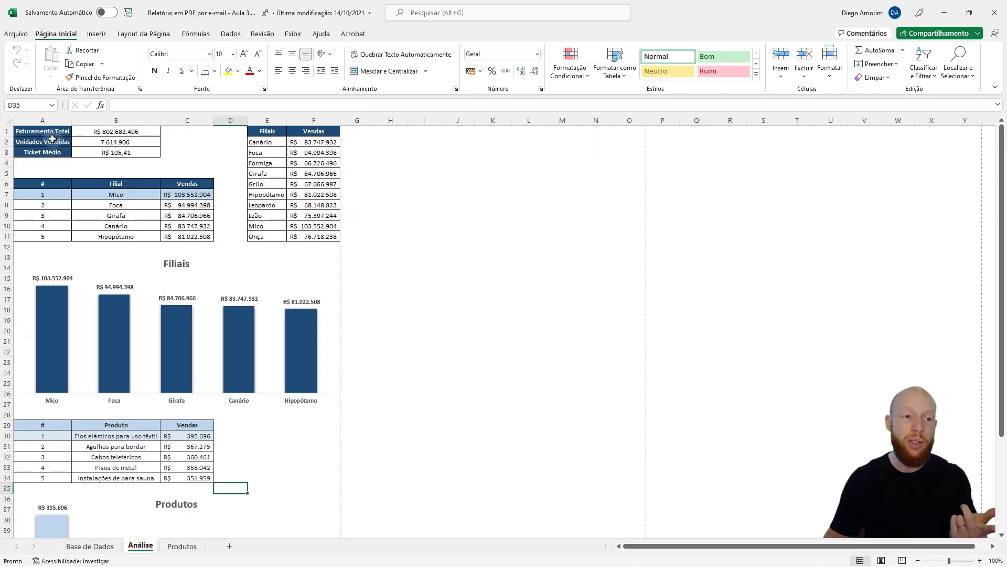
mouse_move(41, 135)
left_mouse_down()
mouse_move(102, 137)
mouse_move(103, 153)
left_mouse_up()
left_click_drag(53, 184, 207, 236)
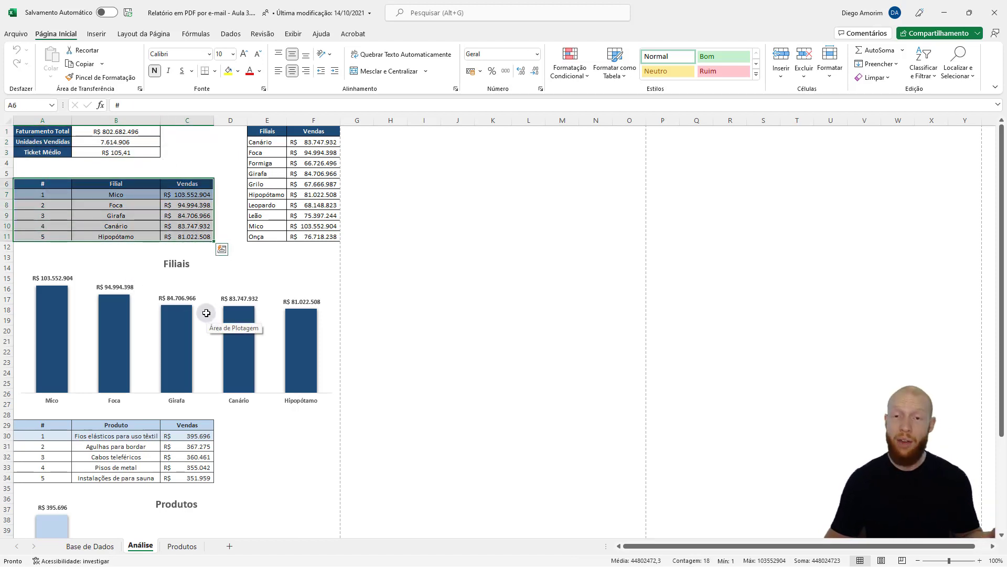
scroll(207, 313, "down", 3)
left_click_drag(56, 330, 214, 396)
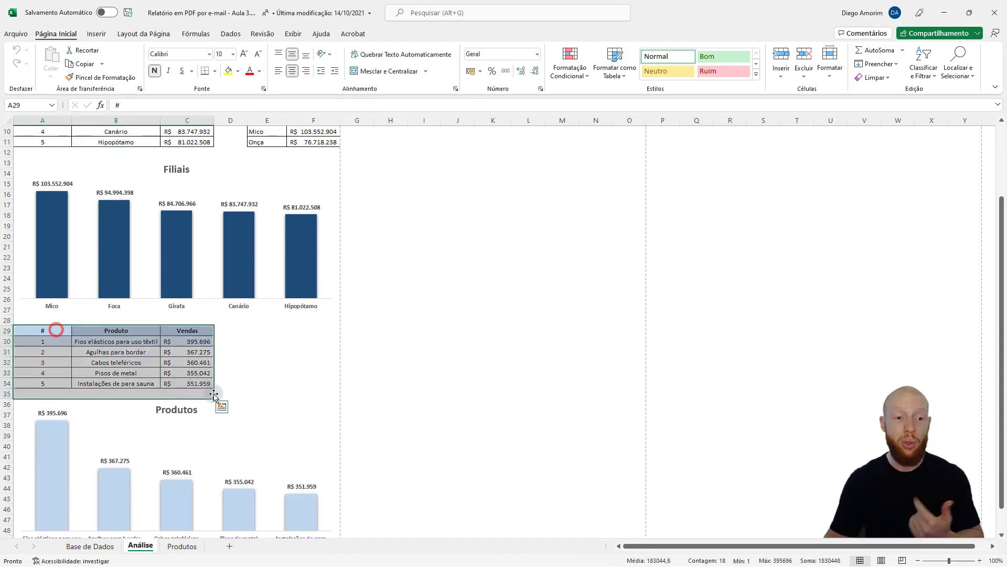
scroll(228, 412, "down", 1)
scroll(227, 446, "up", 2)
scroll(207, 329, "up", 2)
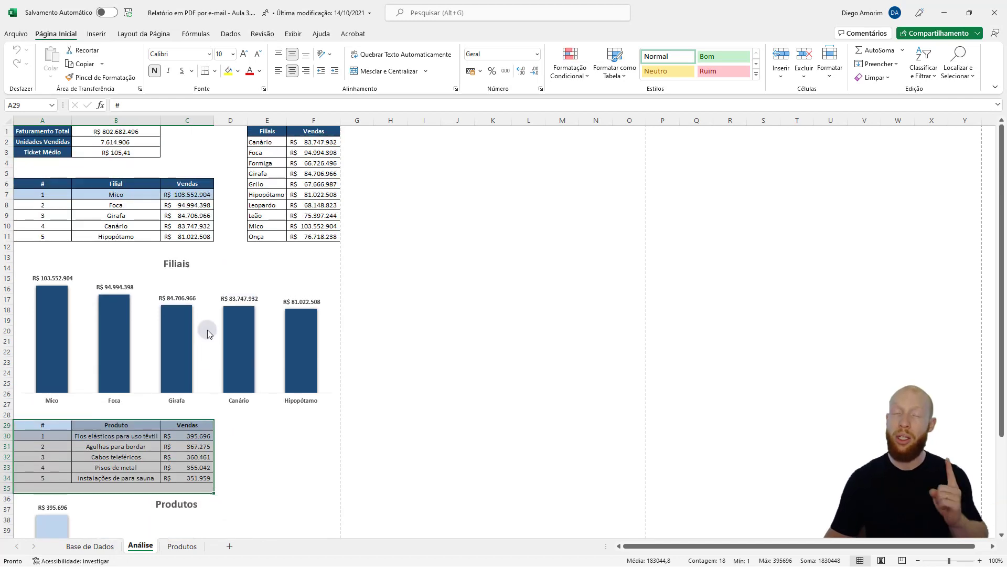
mouse_move(24, 128)
left_mouse_down()
mouse_move(329, 559)
mouse_move(306, 360)
left_mouse_up()
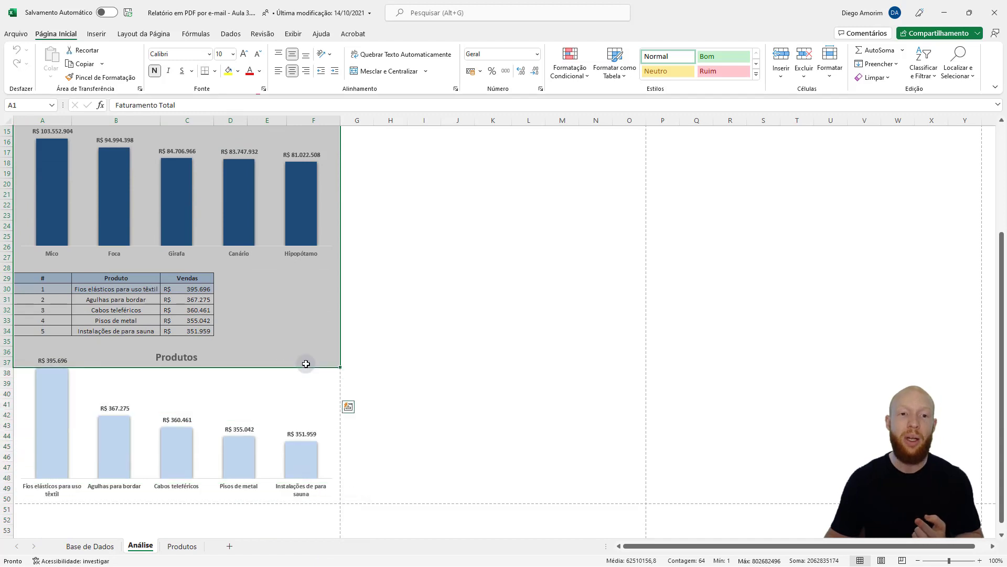
scroll(84, 167, "up", 4)
- Back on Base de Dados, run the 'Gerar Relatório e Enviar E-mail' macro and dismiss the Concluído! message
left_click(97, 542)
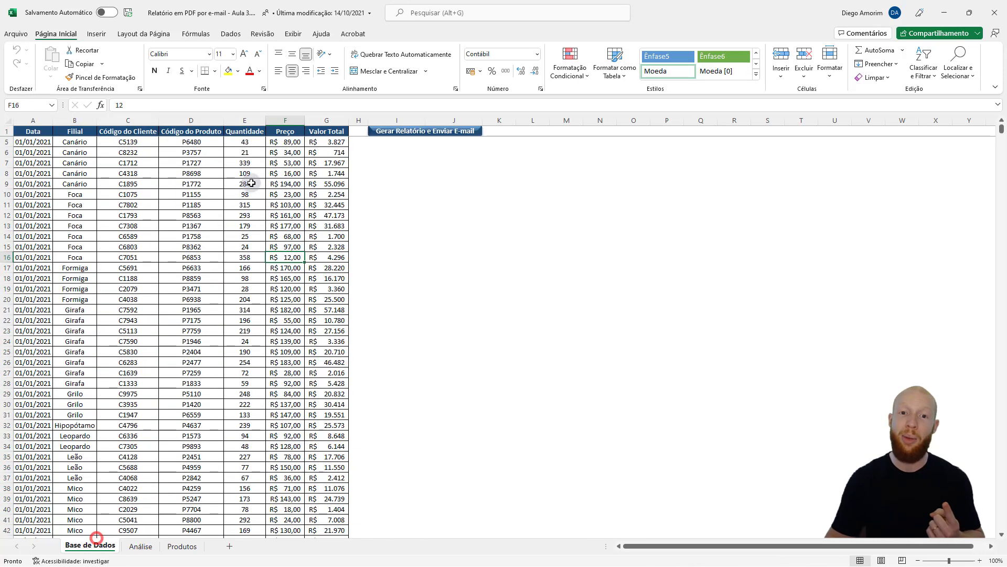
left_click(251, 183)
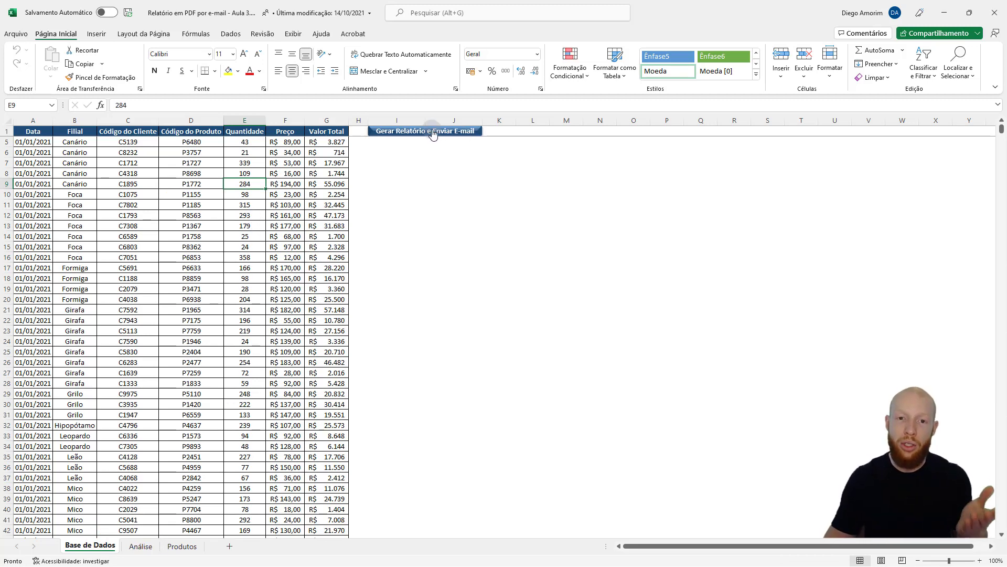
left_click(433, 134)
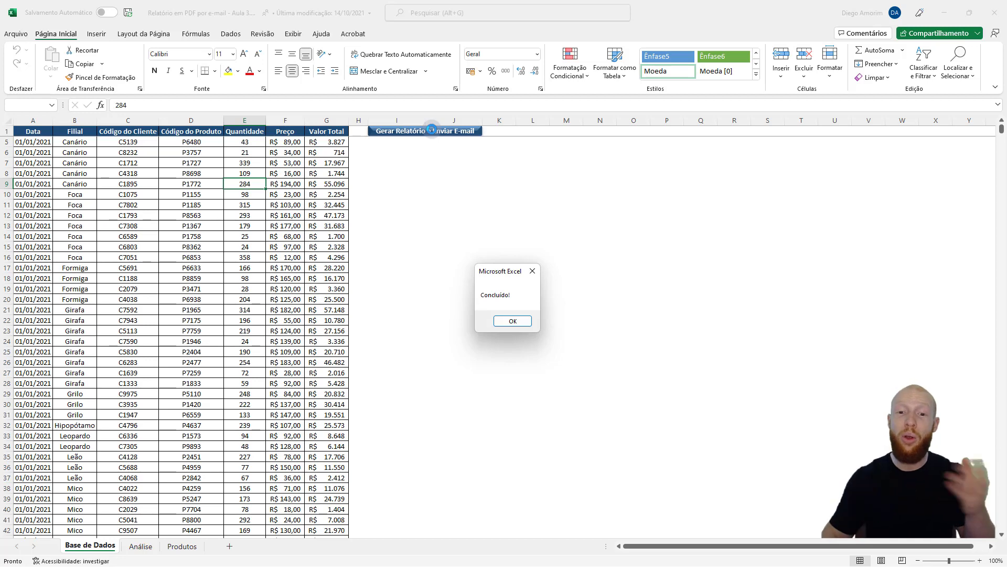
left_click(519, 324)
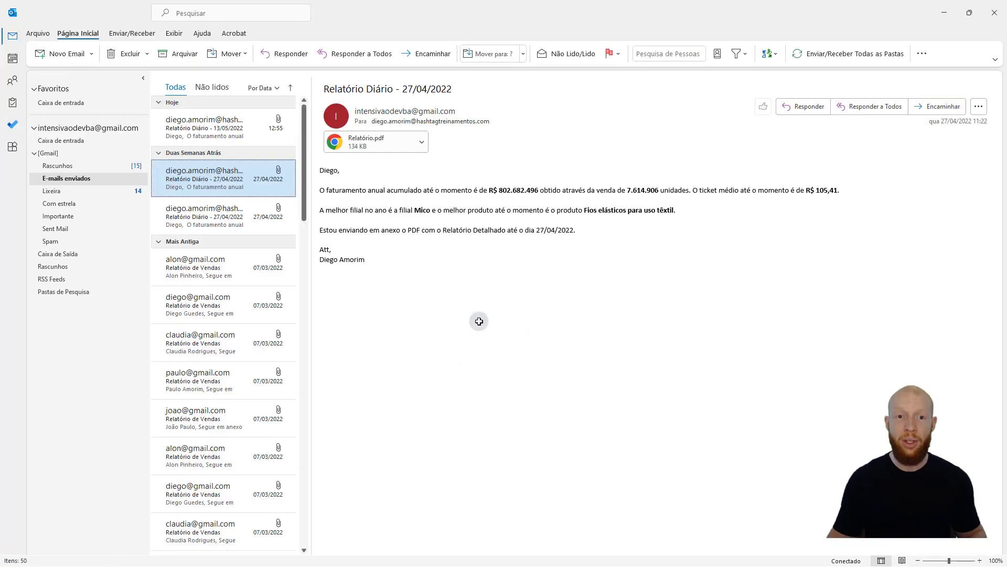
- Open the 13/05/2022 Relatório Diário e-mail and compare its Faturamento Total with cell B1 on Análise
left_click(224, 128)
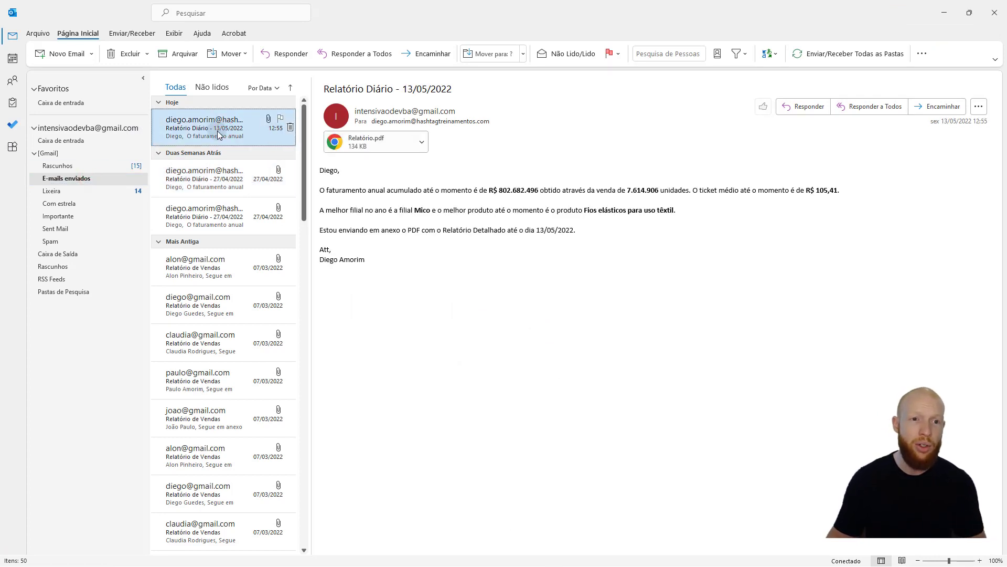
left_click(404, 92)
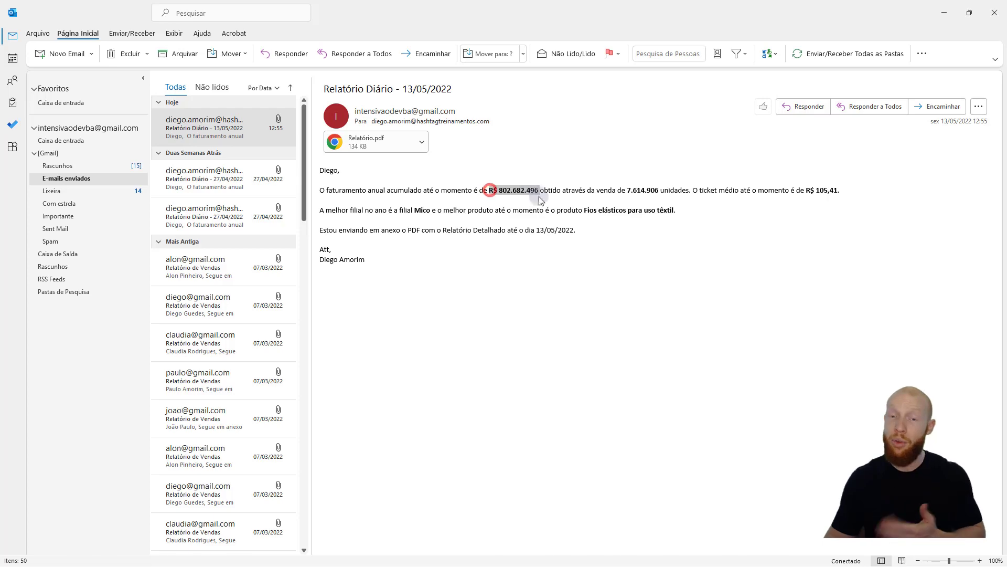
key("alt+Tab")
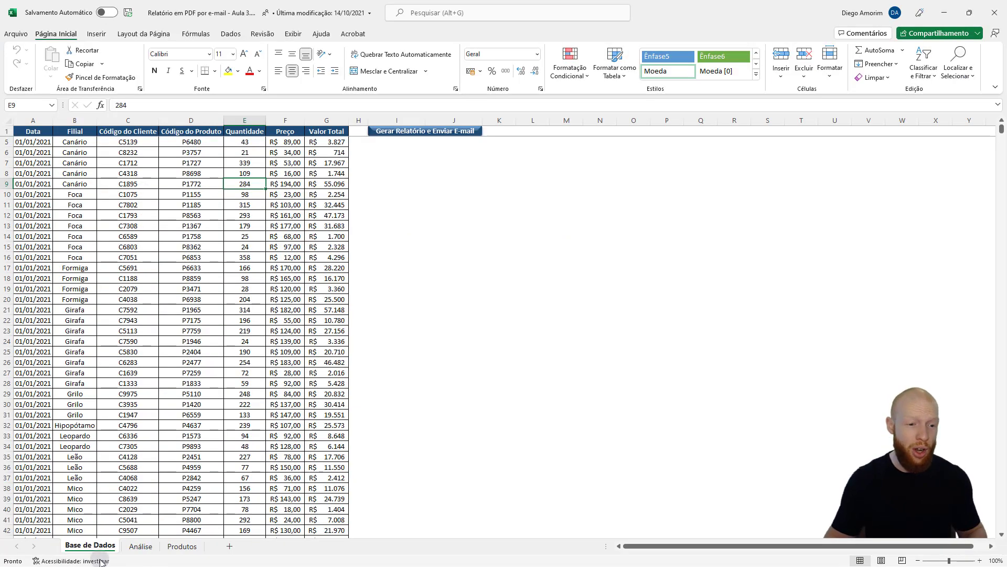
left_click(136, 546)
left_click(143, 131)
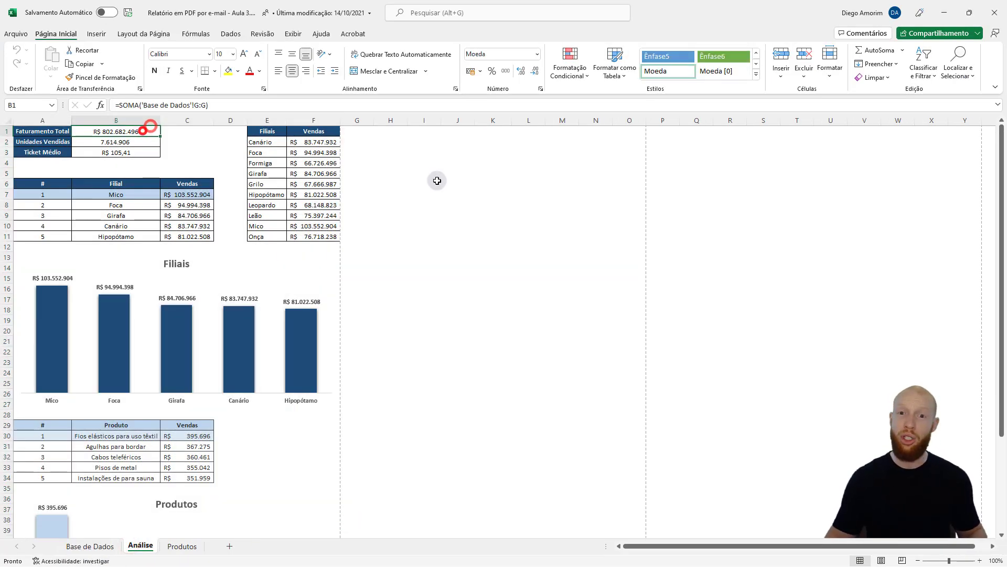
key("alt+Tab")
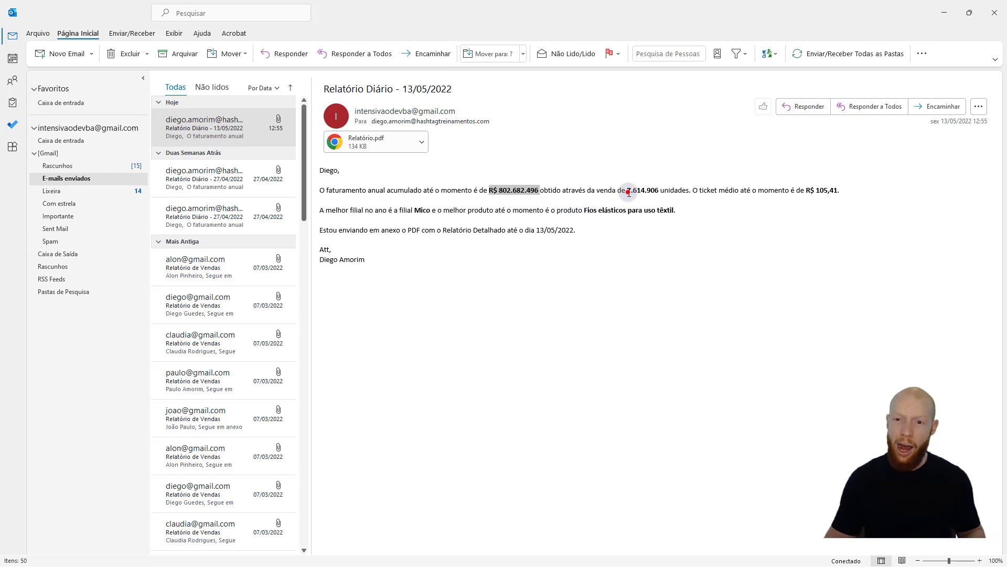
- Compare the e-mail's units sold 7.614.906 and ticket médio R$ 105,41 against the workbook
left_click_drag(628, 192, 660, 189)
key("alt+Tab")
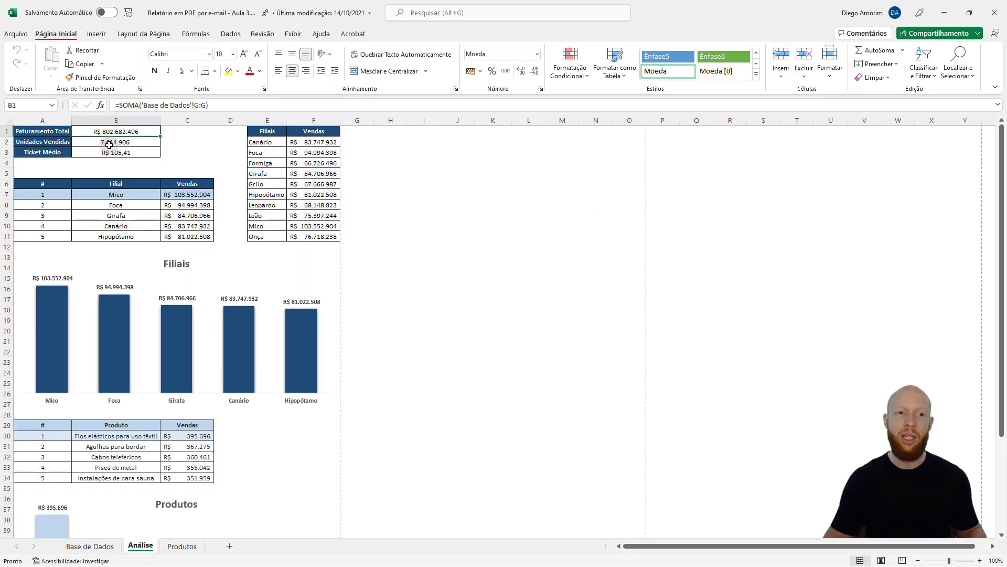
key("alt+Tab")
left_click_drag(813, 192, 845, 193)
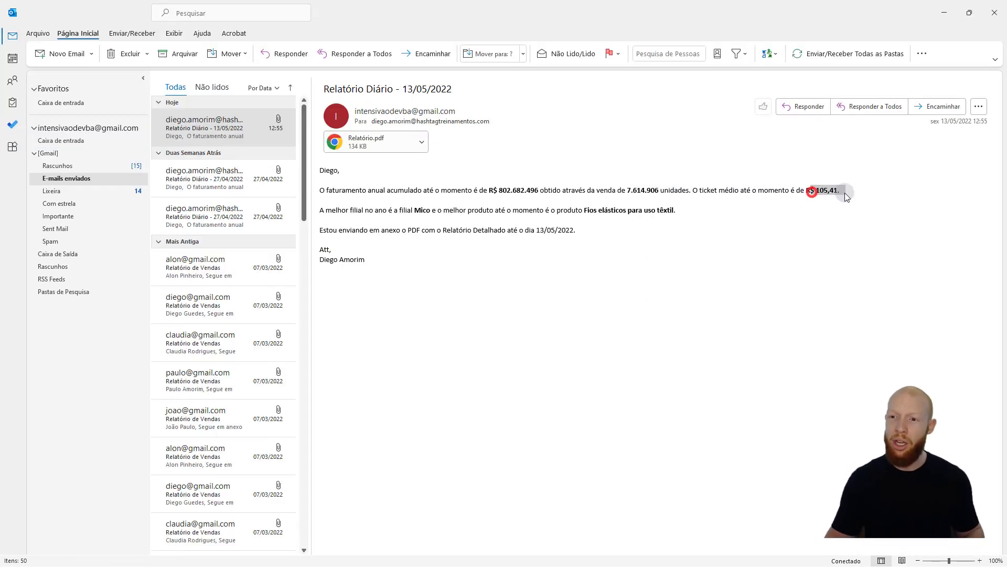
key("alt+Tab")
key("alt+Tab")
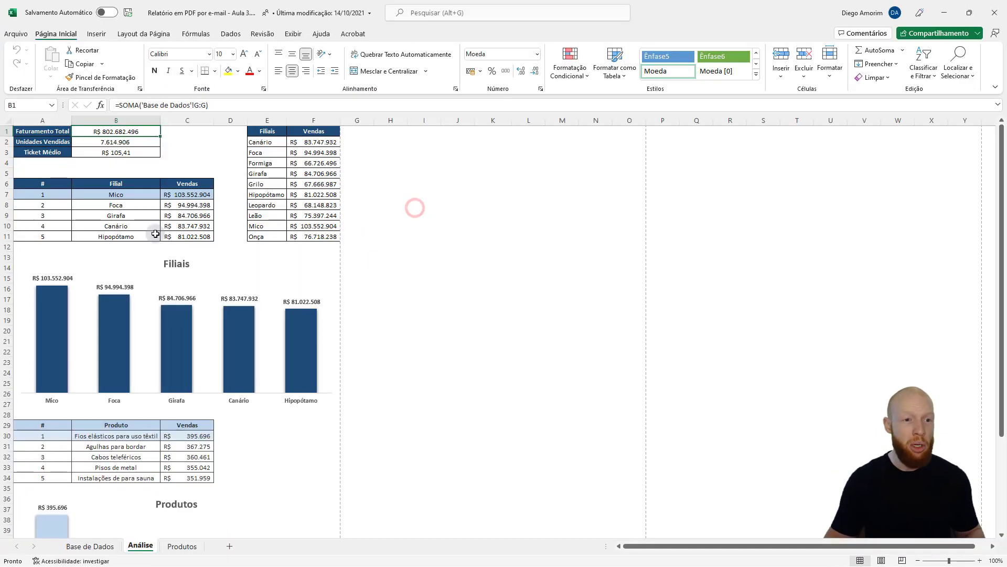
key("alt+Tab")
- Check top branch Mico in B7 and the top product in B30, then highlight the date 13/05/2022 in the e-mail
left_click(128, 192)
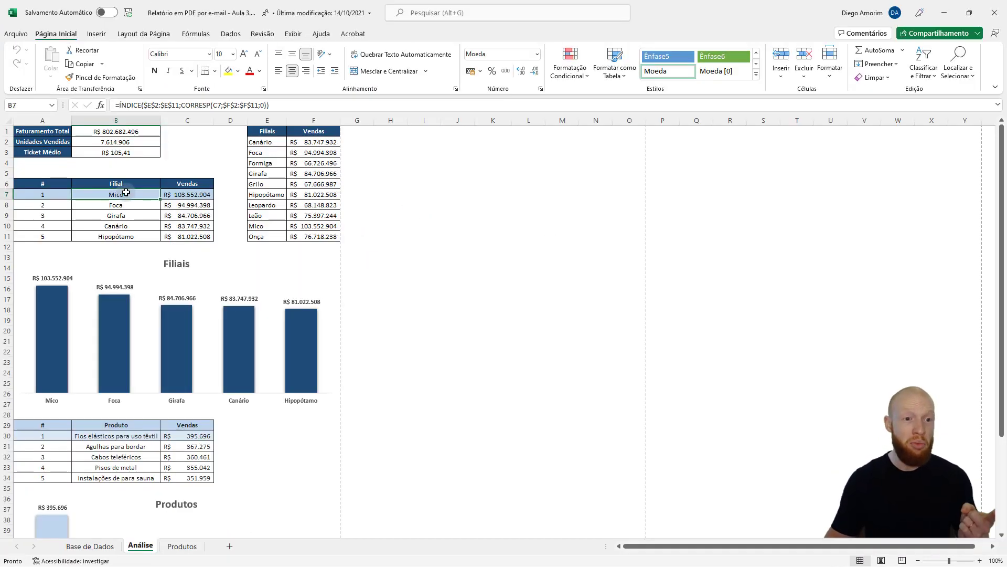
scroll(133, 294, "down", 1)
left_click(136, 404)
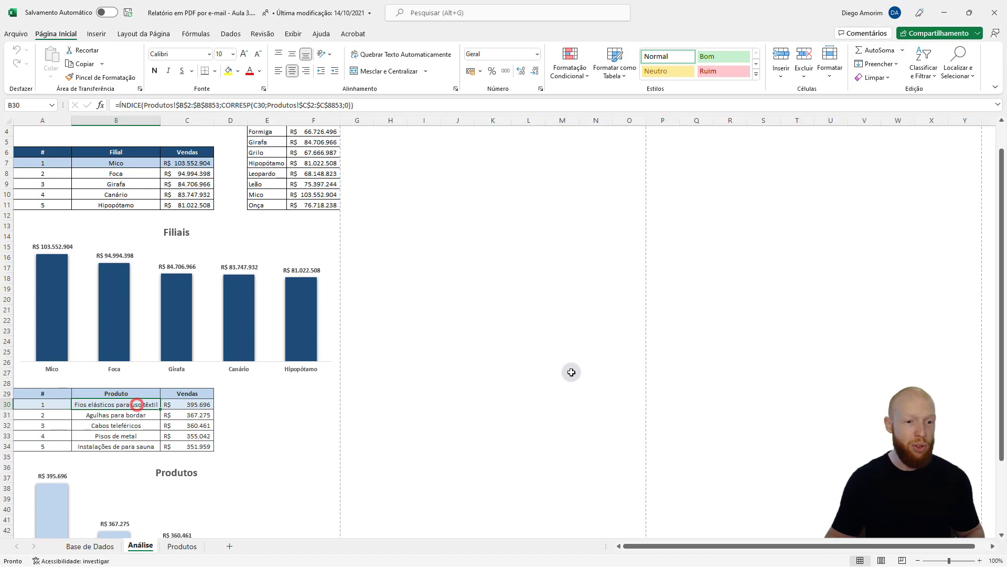
key("alt+Tab")
left_click(631, 210)
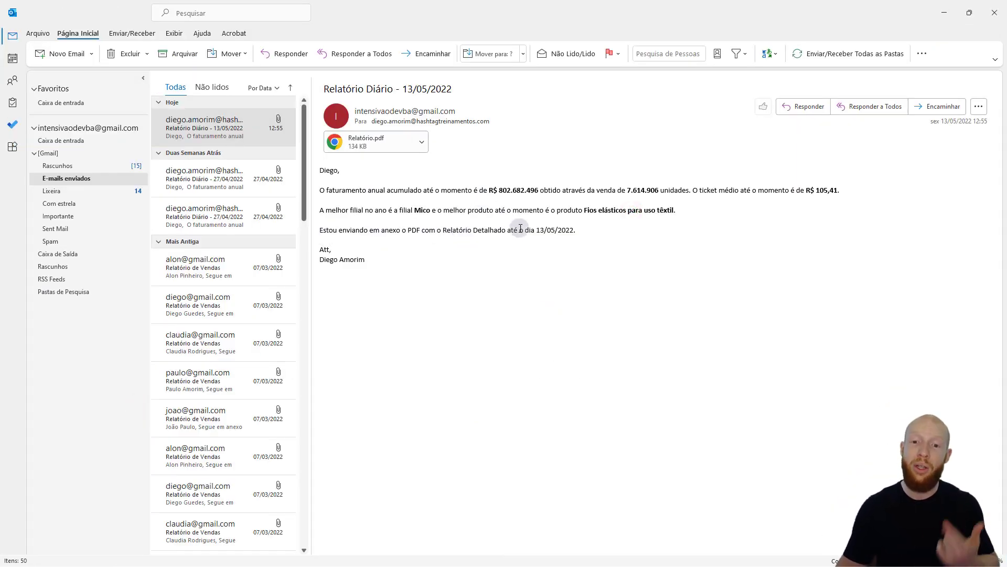
left_click_drag(525, 230, 574, 230)
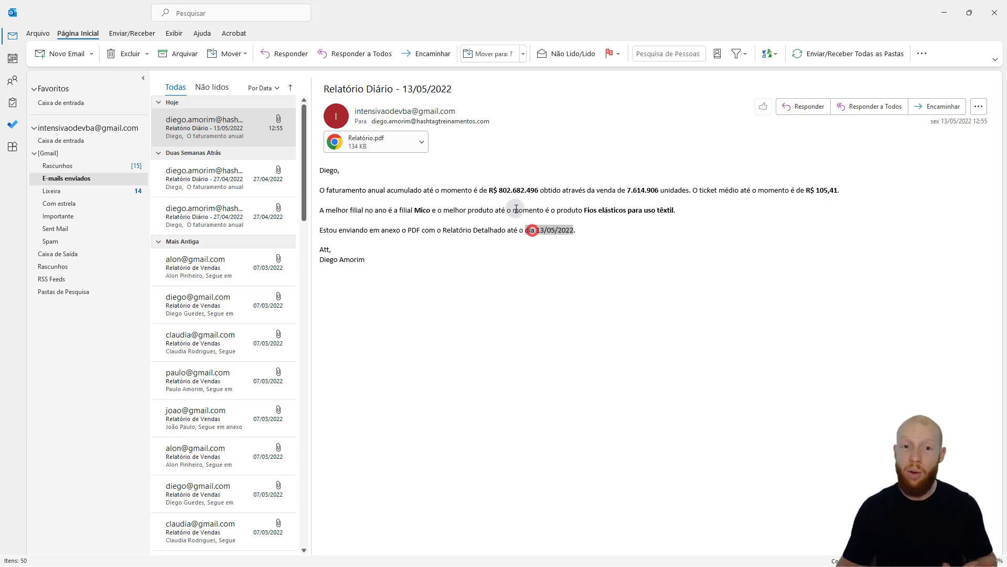
- Preview the attached Relatório.pdf, then return to the Excel workbook
left_click(380, 147)
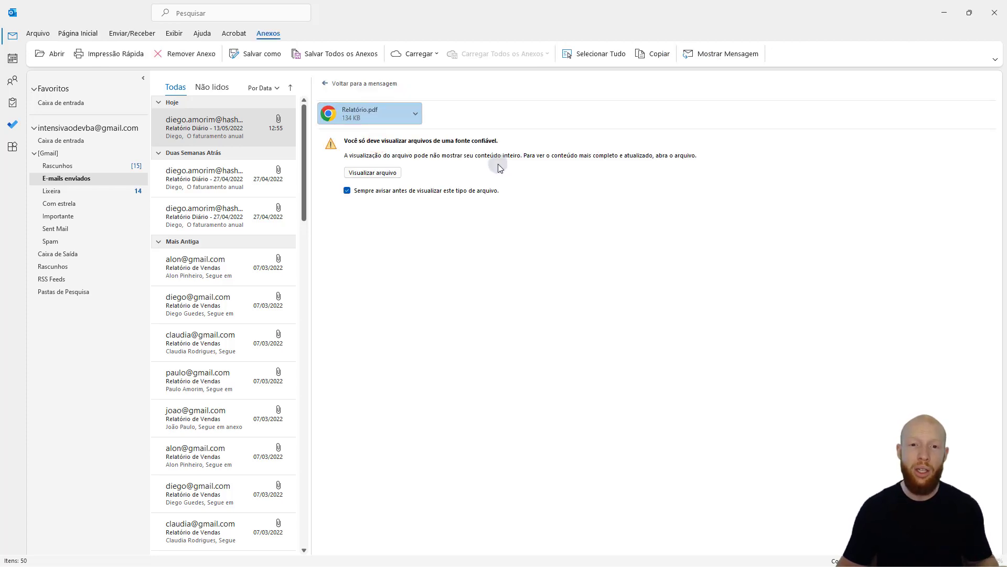
scroll(574, 213, "down", 3)
scroll(654, 221, "down", 3)
scroll(657, 223, "down", 3)
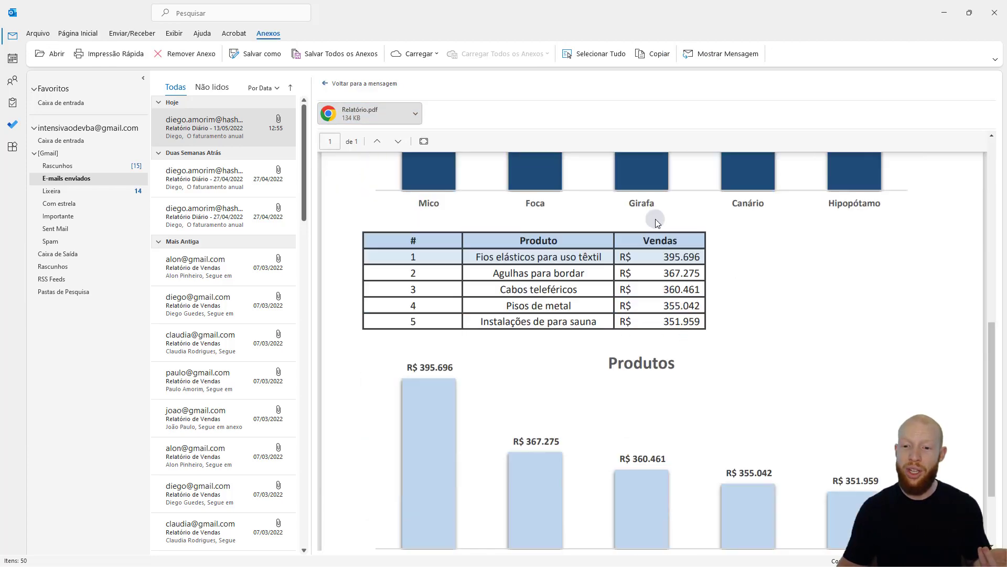
scroll(657, 223, "down", 1)
scroll(655, 219, "up", 3)
scroll(489, 237, "up", 3)
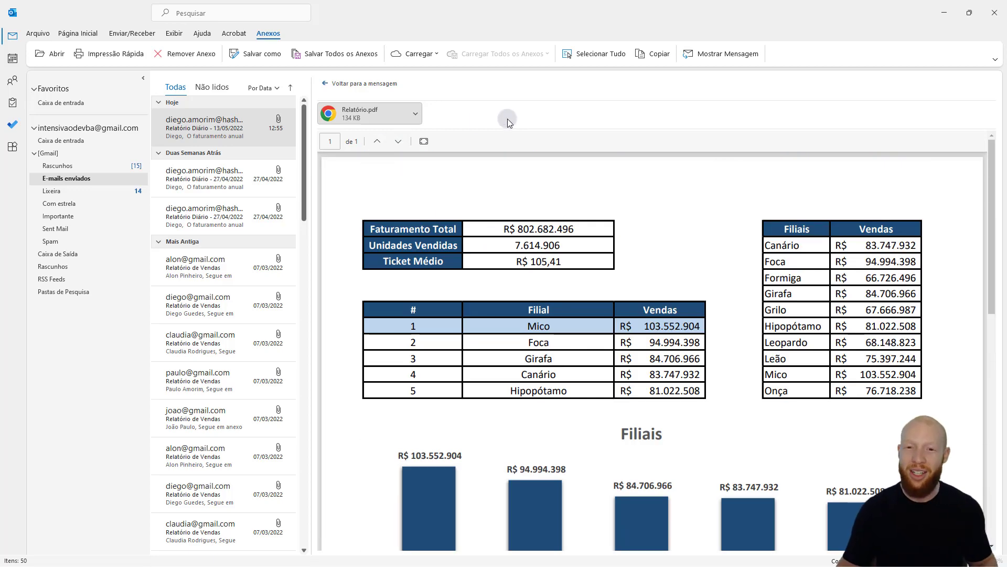
key("alt+Tab")
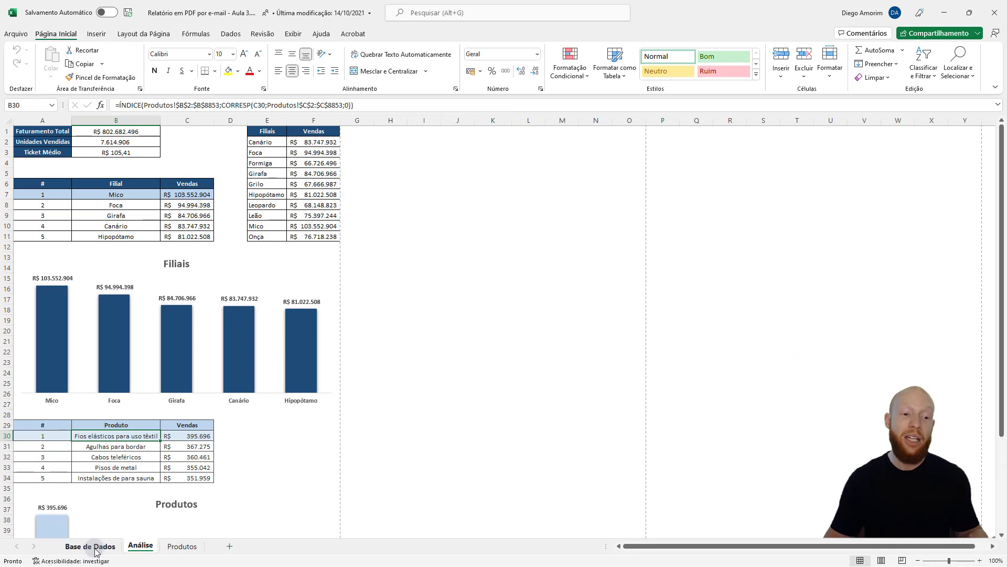
- Go to the Base de Dados sheet, then to the '22-05-28 - Introdução ao VBA' workbook's Base sheet
left_click(90, 546)
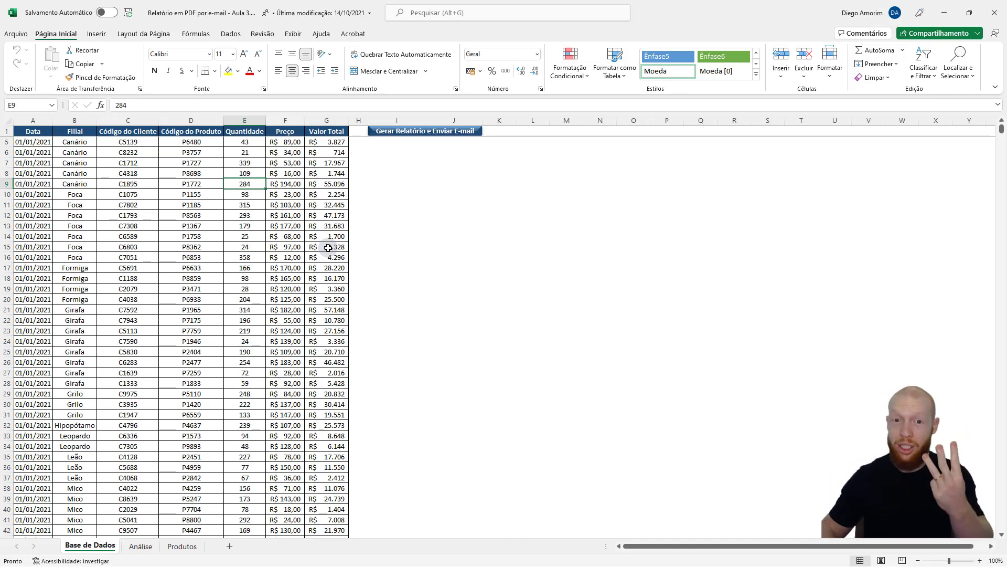
left_click(398, 200)
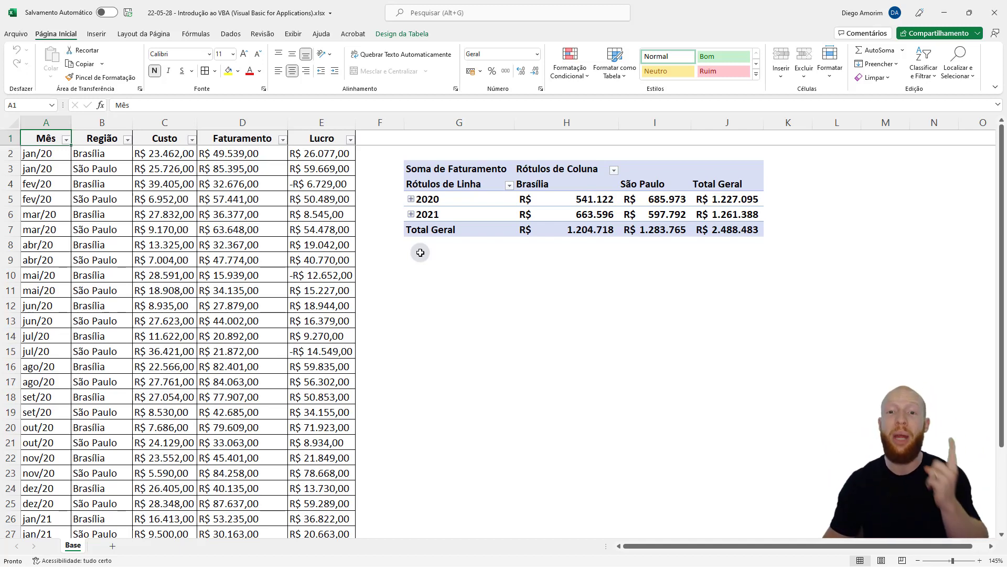
left_click(476, 255)
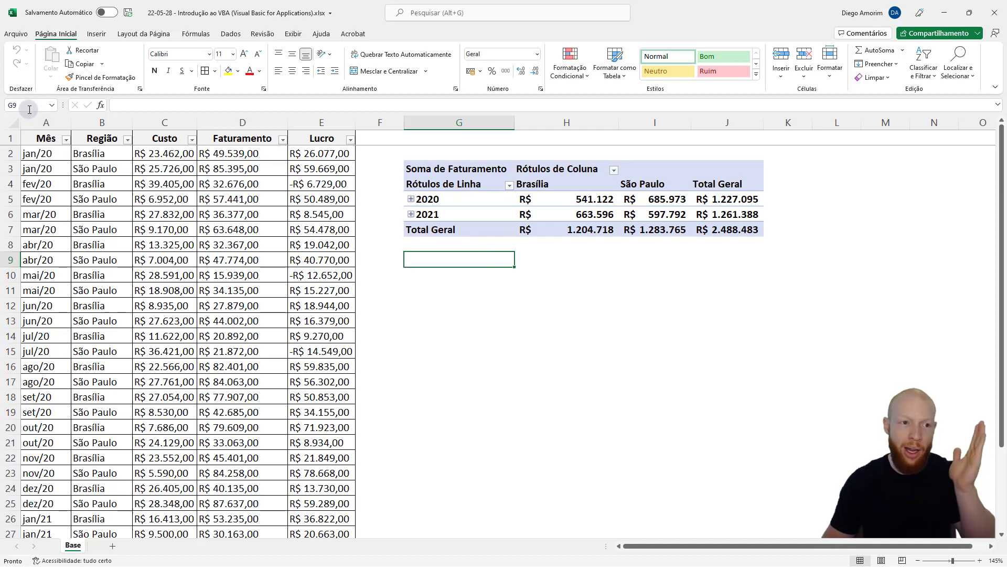
left_click(41, 142)
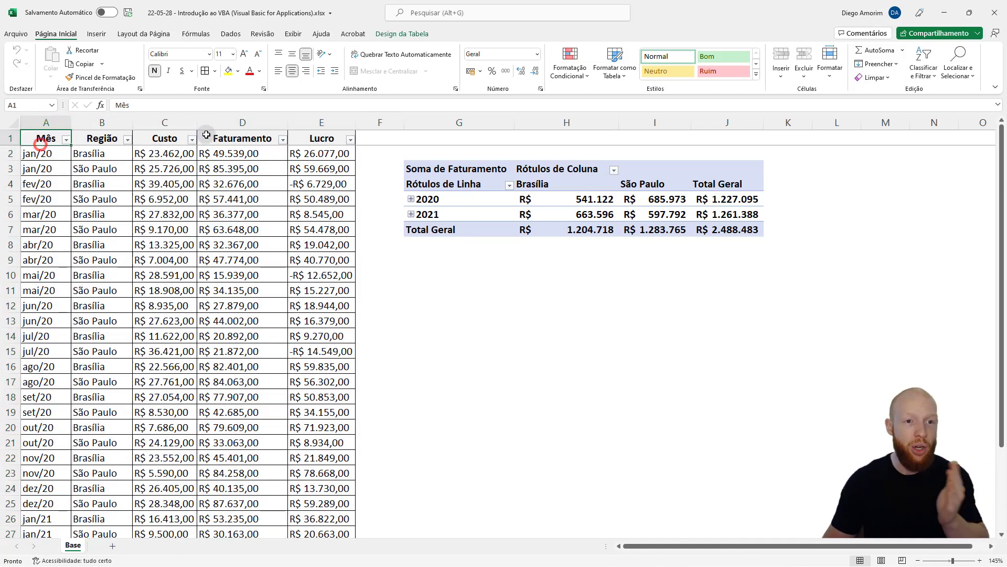
scroll(261, 152, "down", 3)
scroll(261, 152, "down", 4)
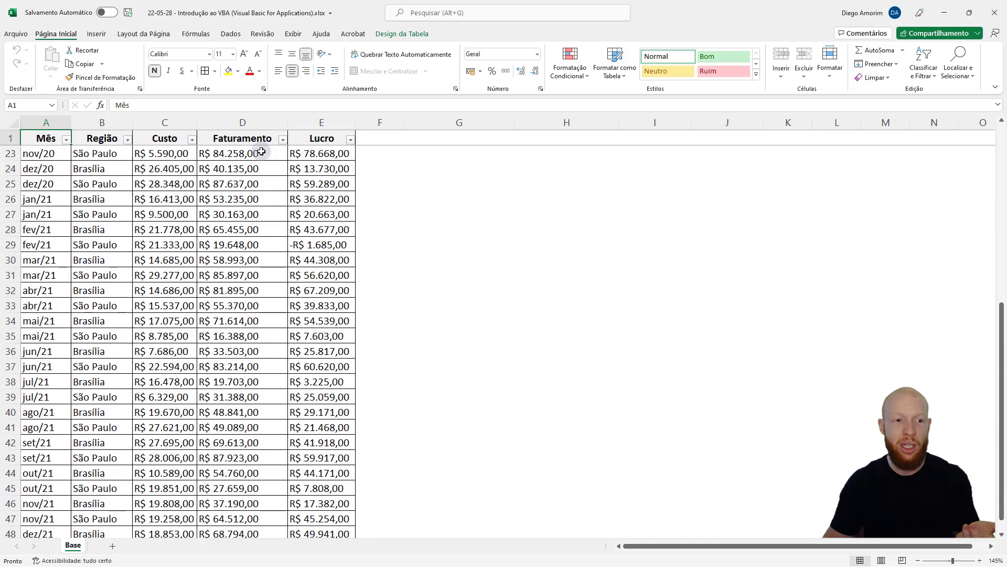
scroll(261, 152, "down", 4)
scroll(267, 308, "up", 7)
scroll(283, 352, "up", 4)
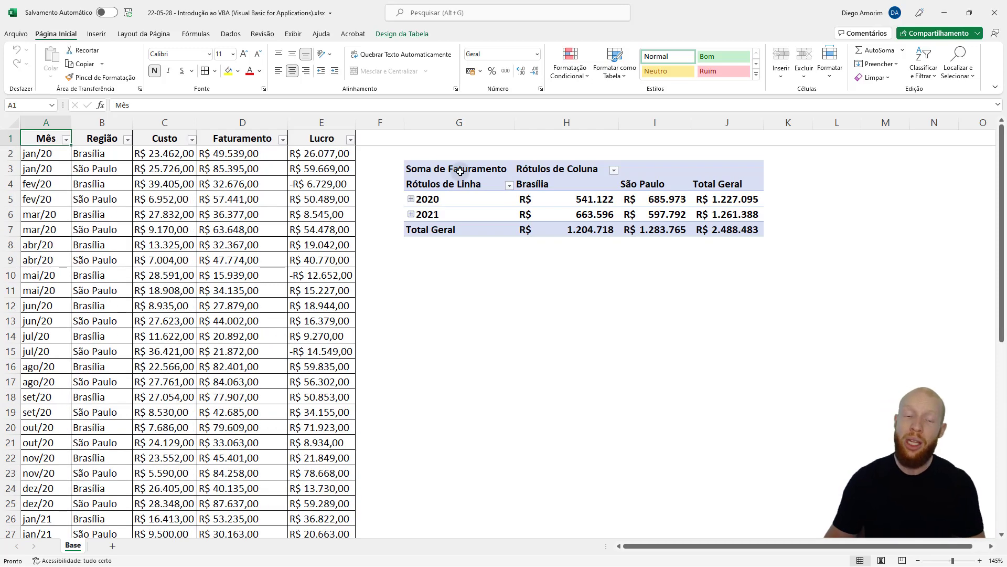
left_click_drag(460, 171, 735, 229)
left_click(657, 255)
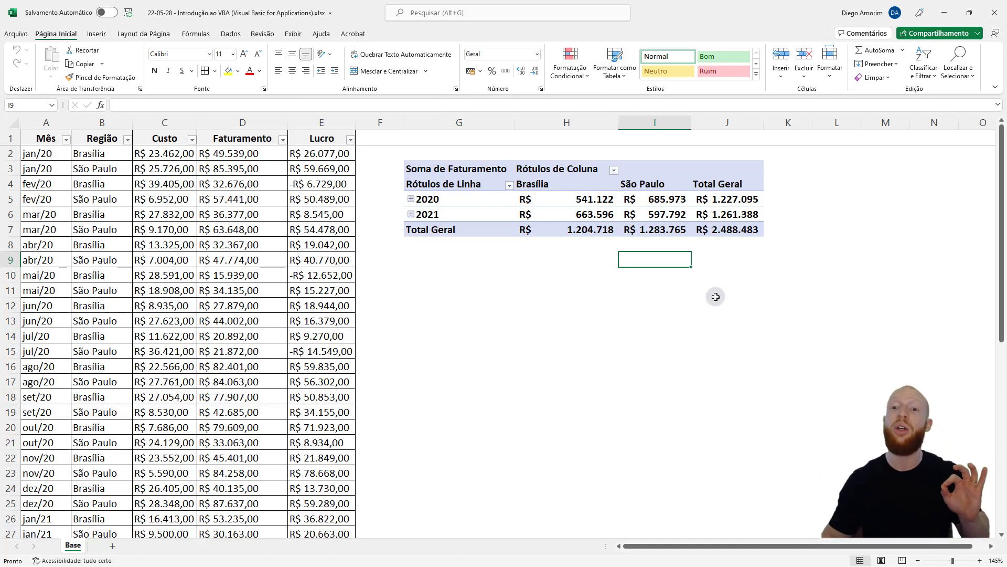
left_click(457, 168)
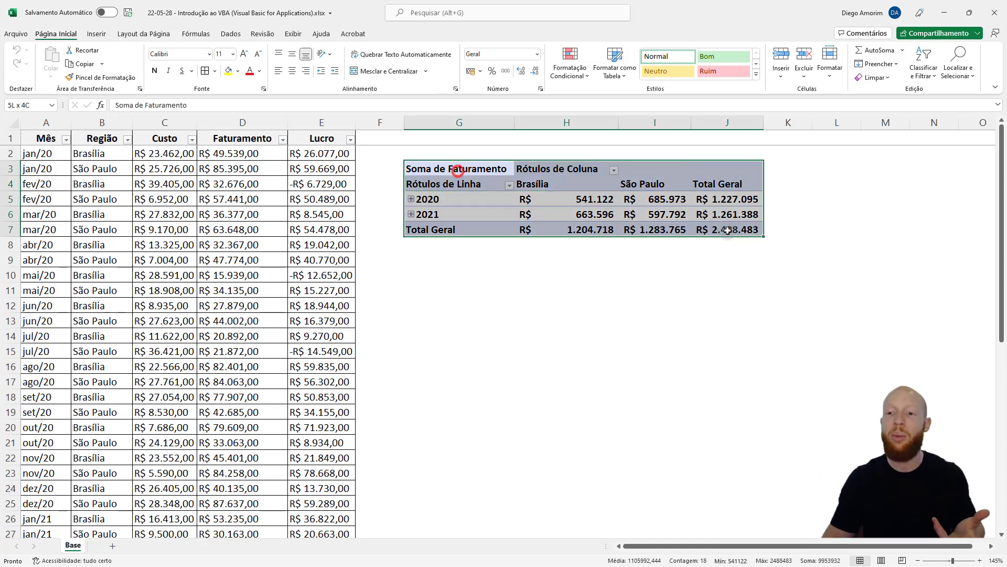
left_click_drag(51, 138, 314, 352)
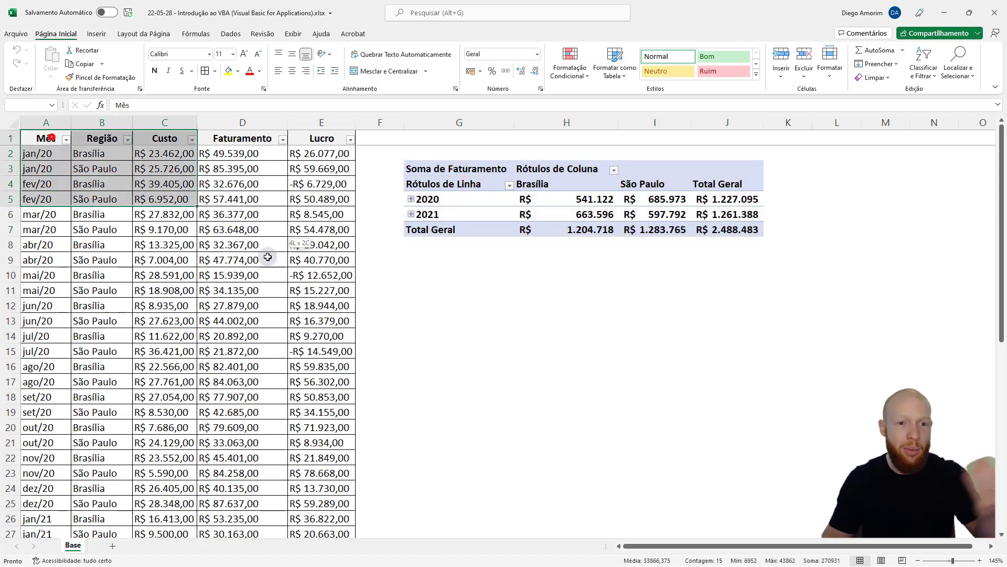
left_click(544, 189)
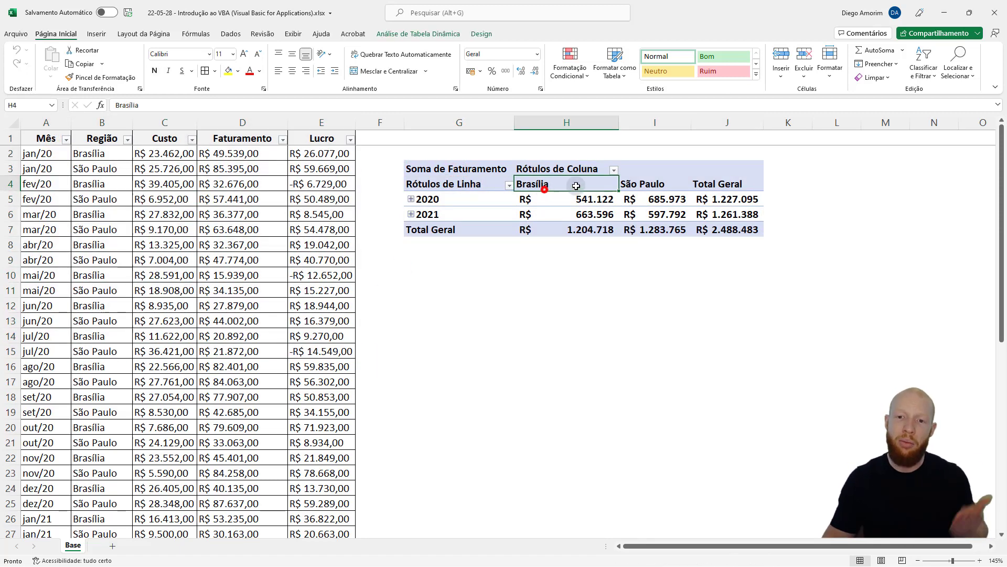
left_click(656, 184)
left_click(546, 184)
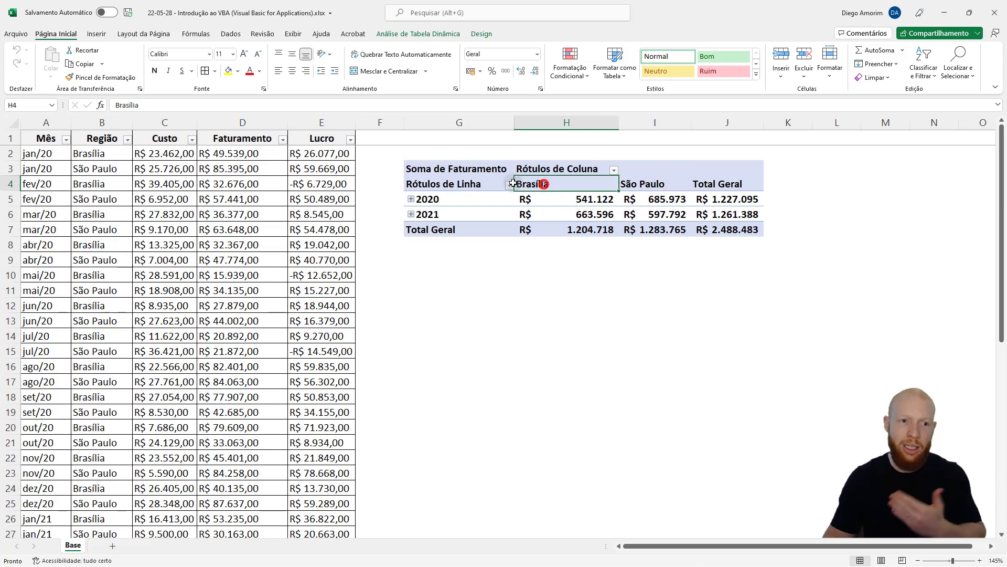
left_click(119, 149)
left_click(469, 200)
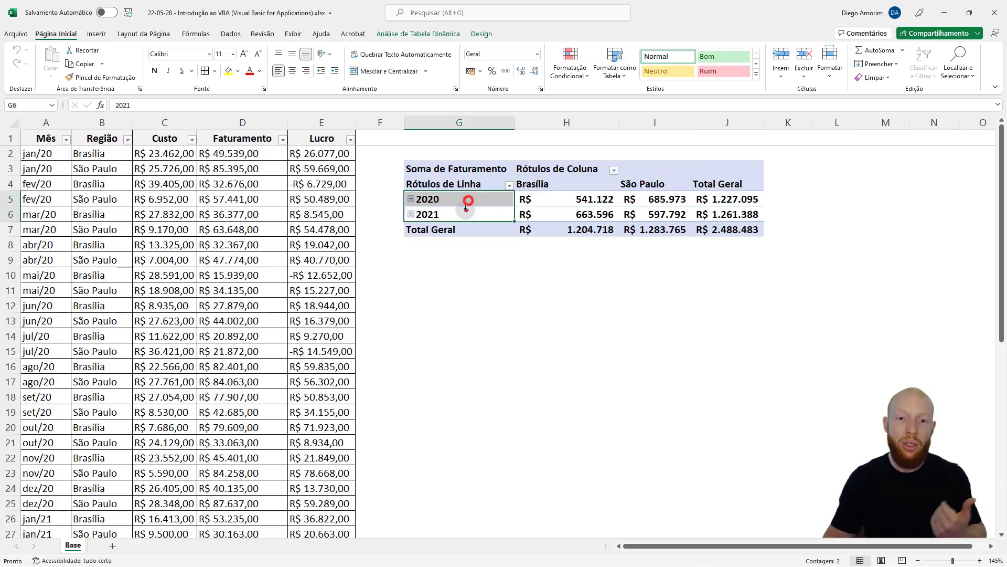
left_click(411, 199)
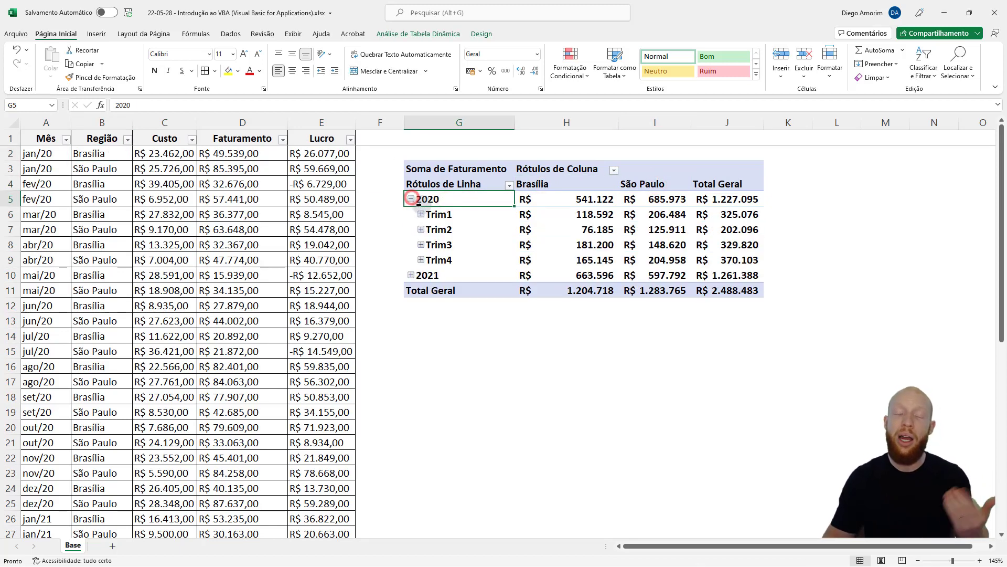
left_click(422, 216)
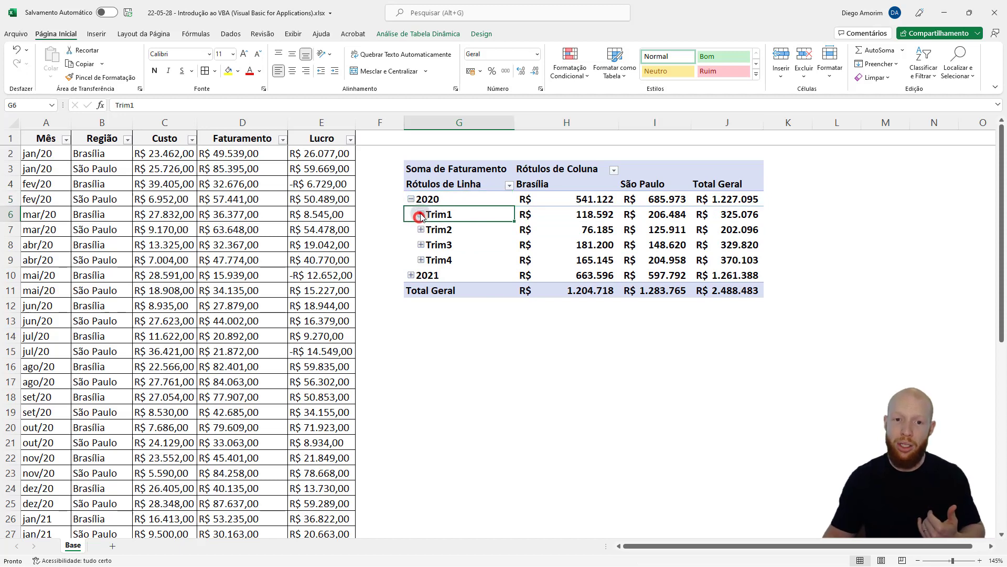
left_click(422, 215)
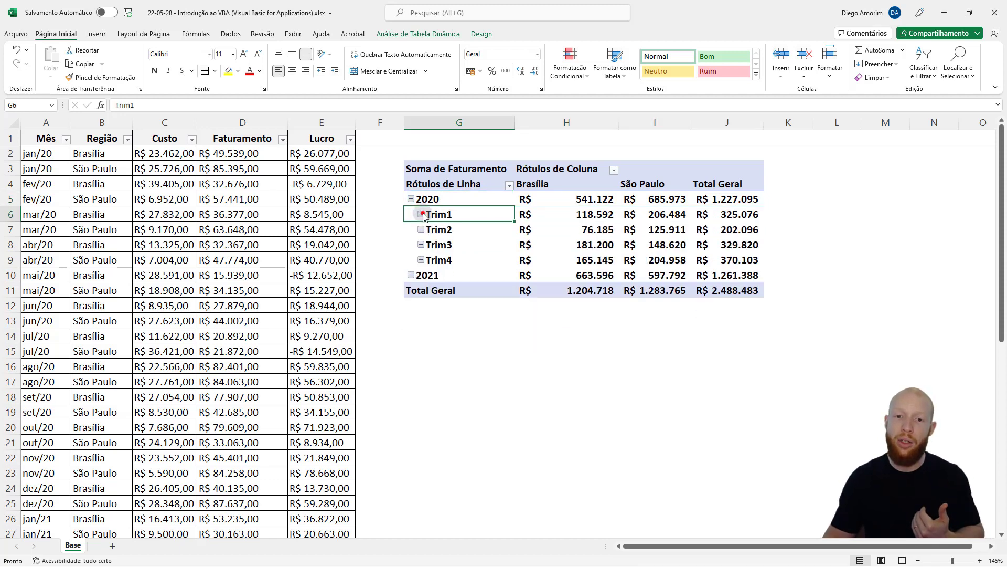
left_click(411, 199)
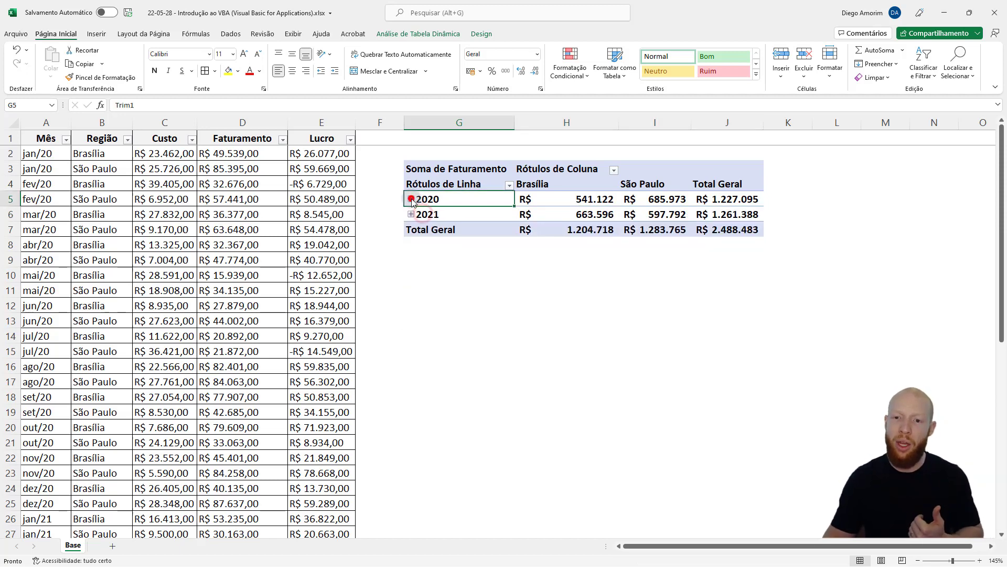
left_click(598, 199)
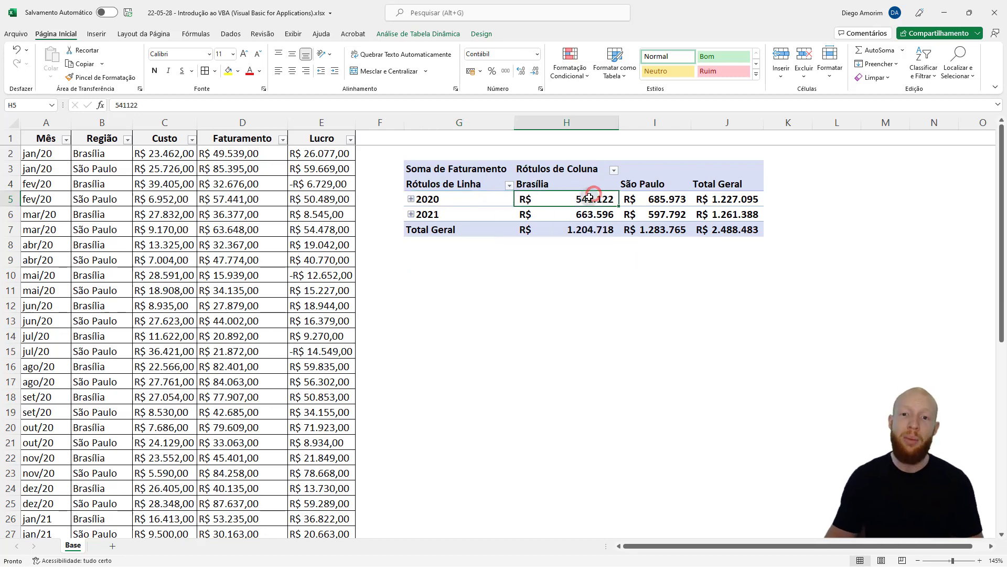
left_click(544, 183)
left_click(462, 201)
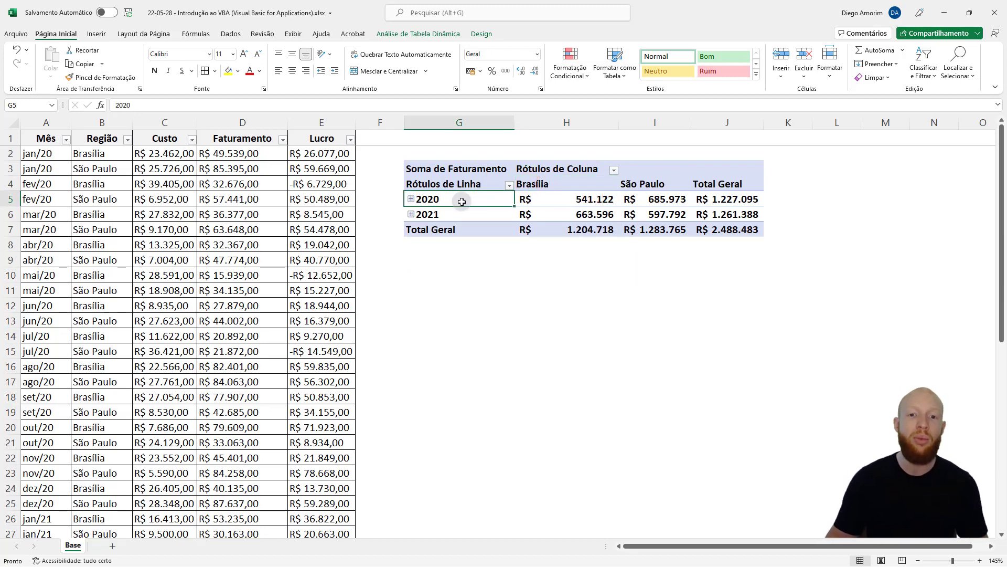
left_click(547, 201)
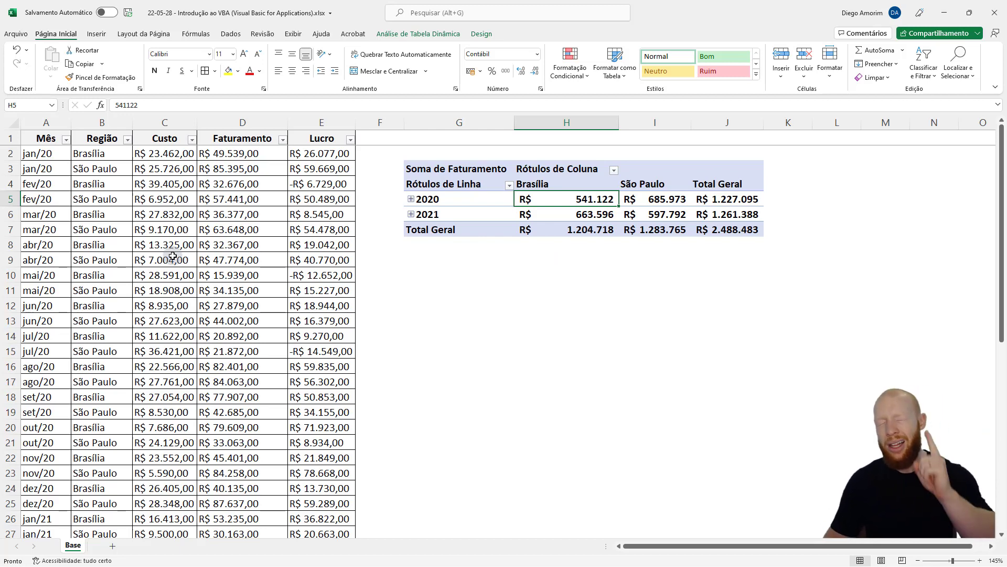
left_click(465, 169)
key("ctrl+a")
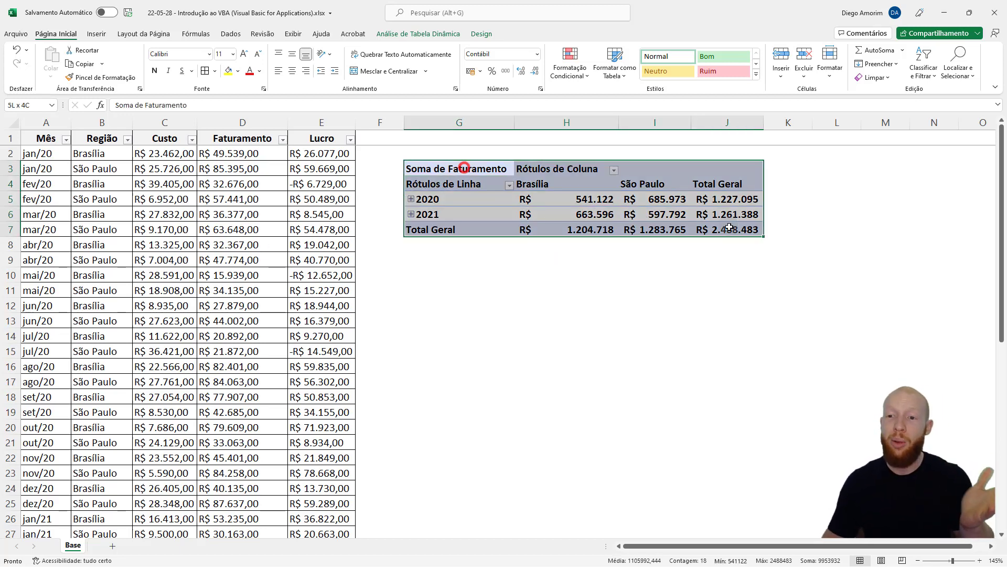
left_click(675, 281)
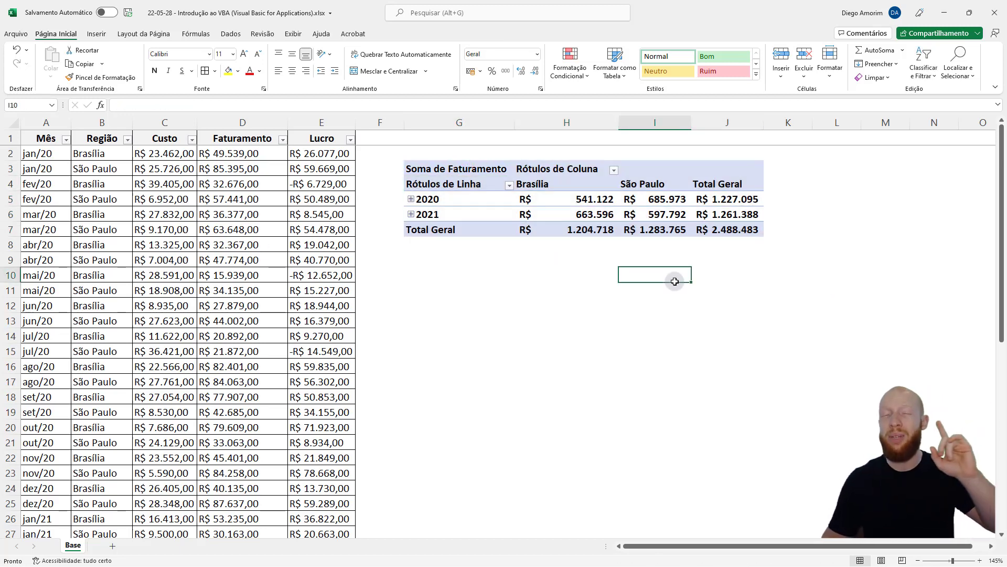
left_click(251, 215)
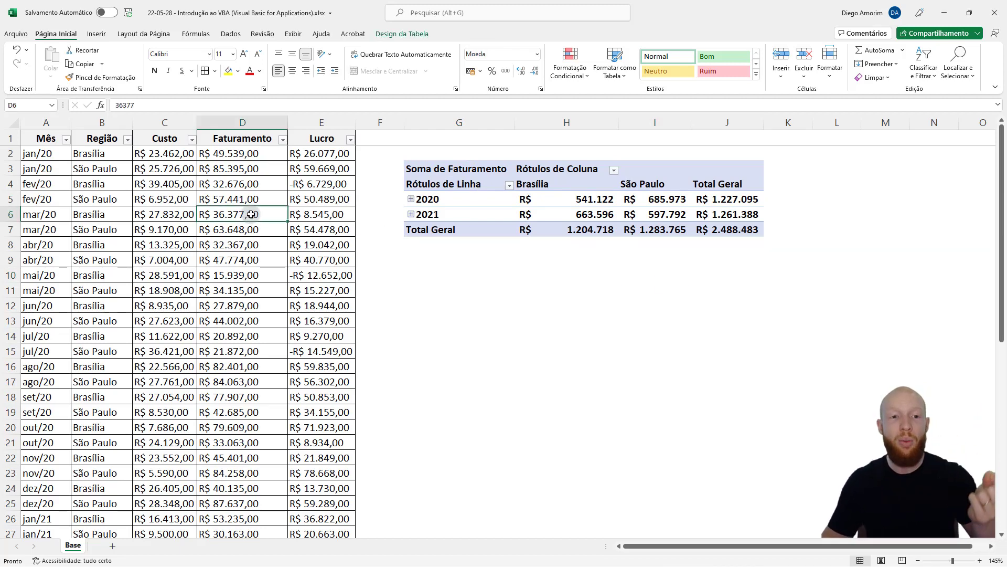
left_click_drag(590, 197, 706, 216)
left_click(593, 199)
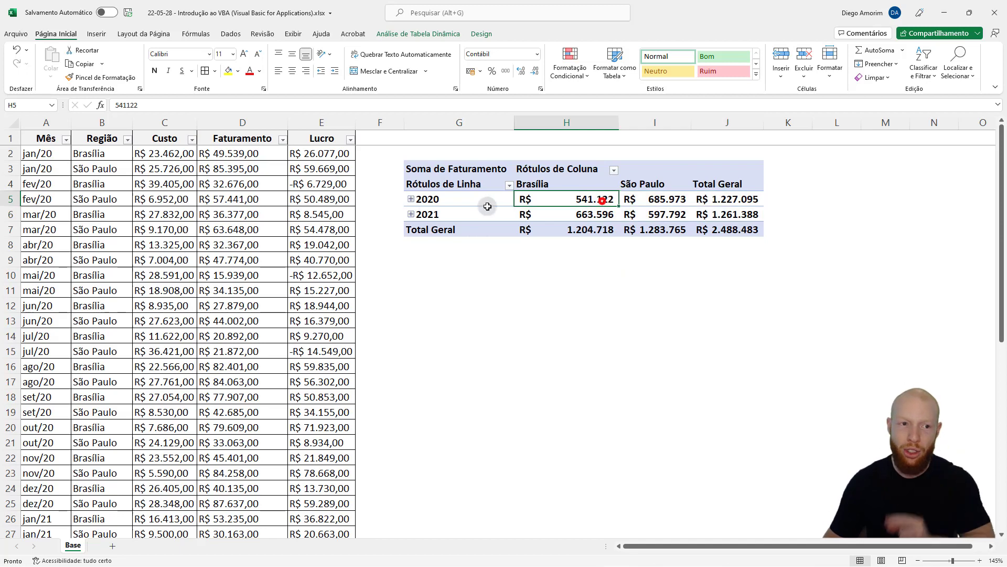
left_click(40, 155)
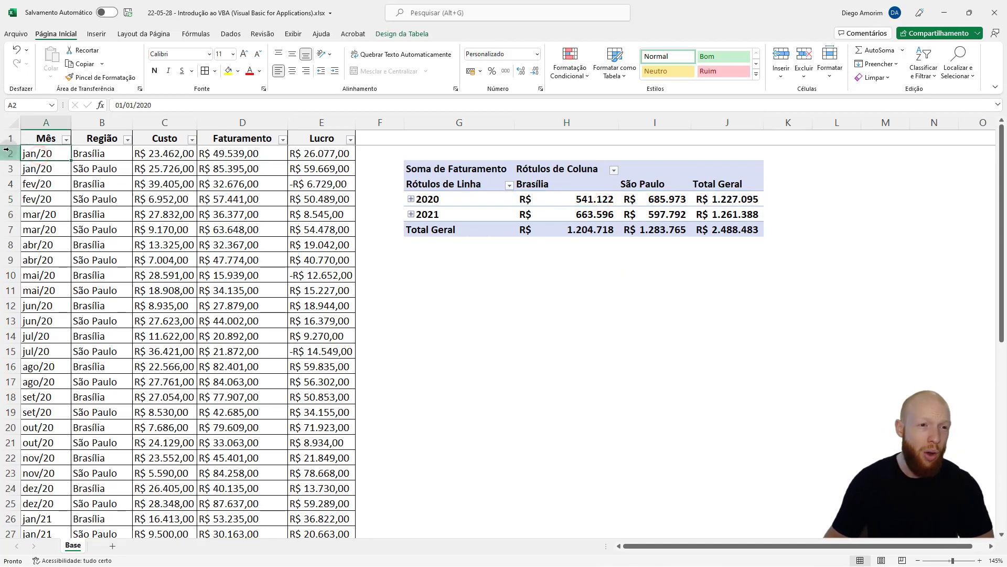
left_click(440, 200)
left_click_drag(431, 198, 716, 200)
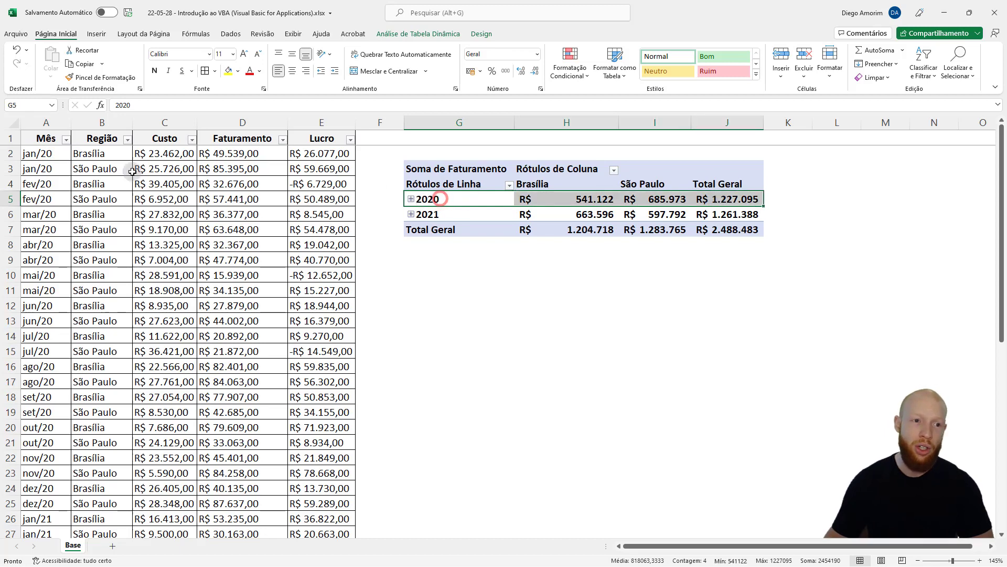
left_click(96, 154)
left_click(426, 200)
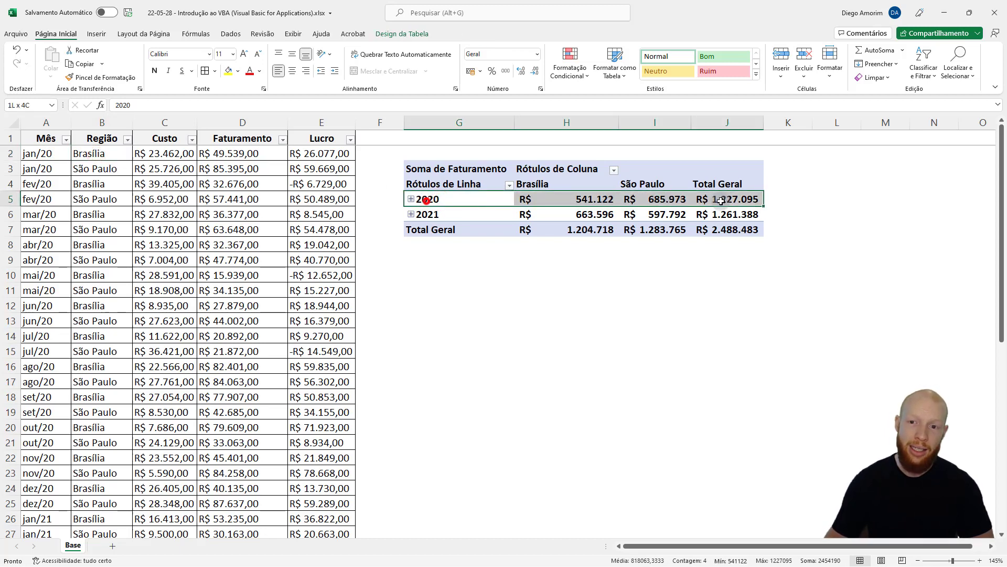
left_click(546, 182)
left_click(577, 199)
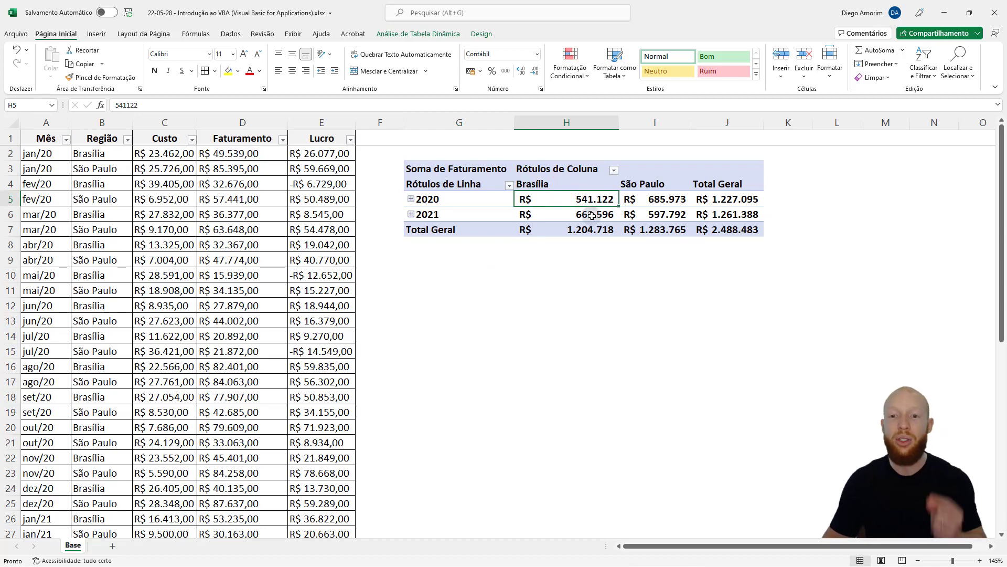
left_click(247, 149)
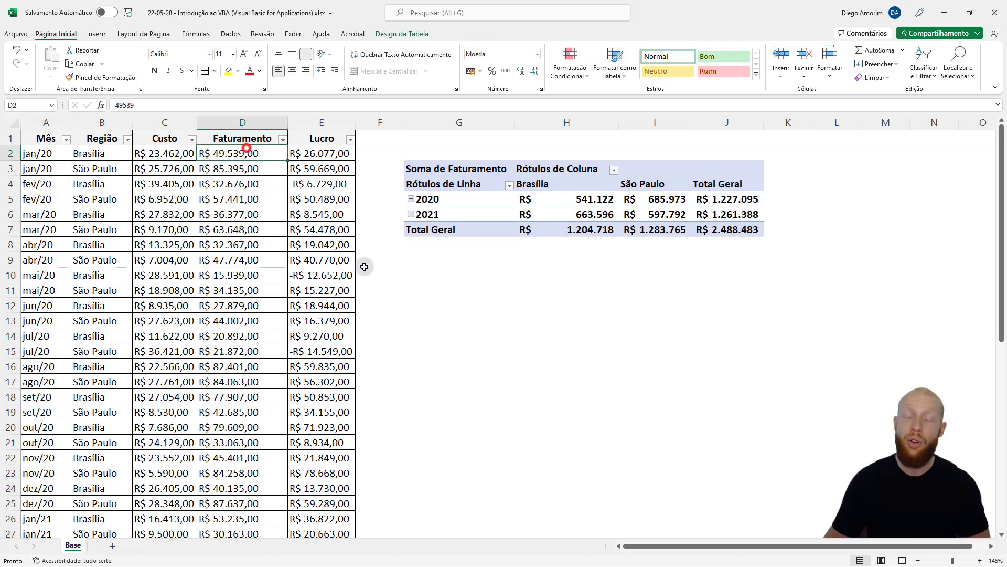
type("1000000")
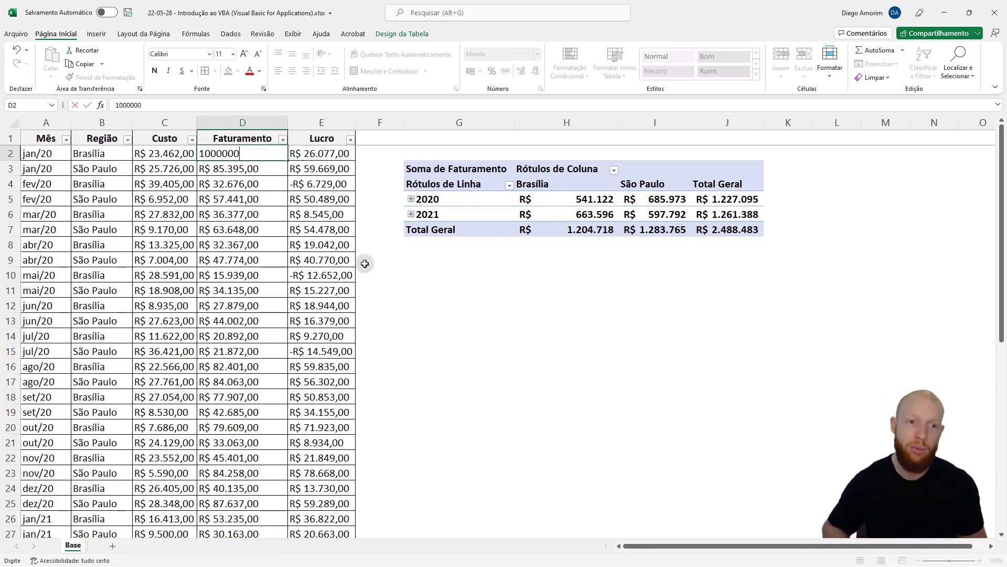
key("Return")
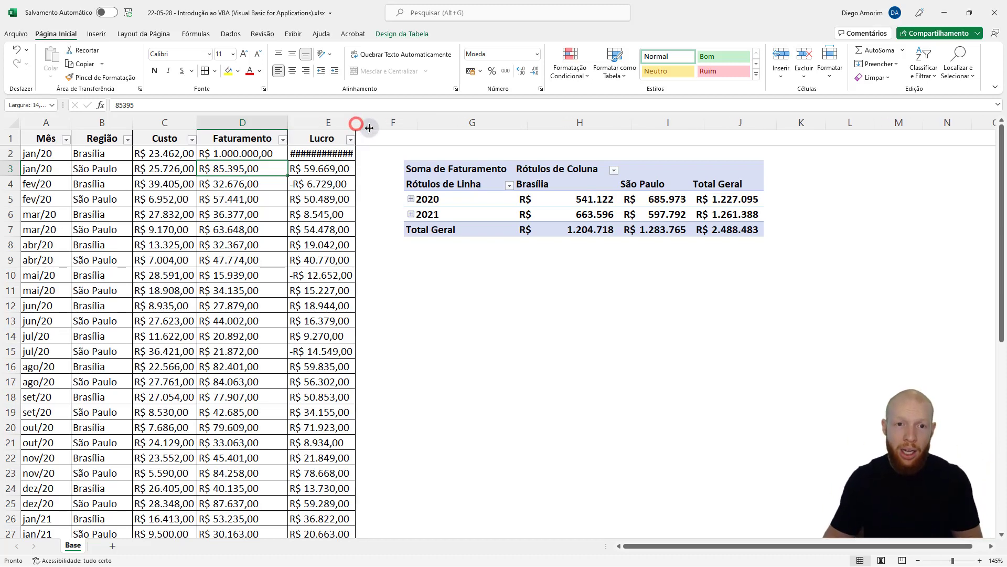
left_click_drag(356, 124, 369, 123)
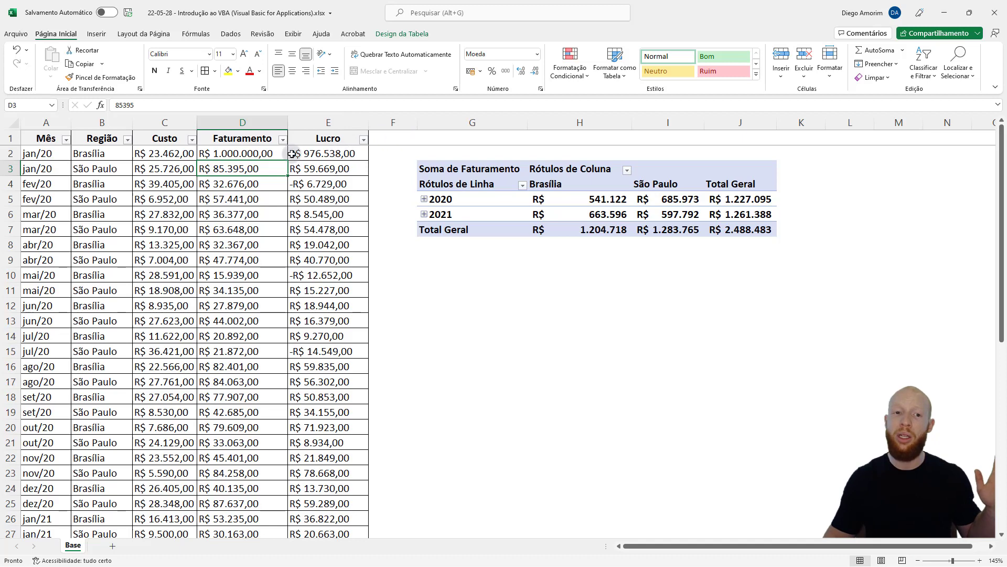
left_click(263, 153)
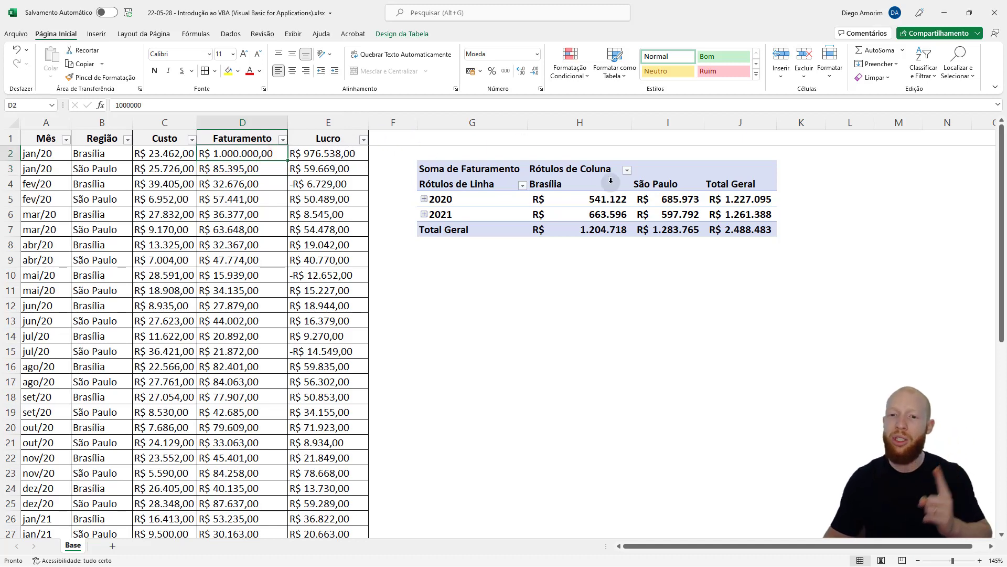
left_click(609, 200)
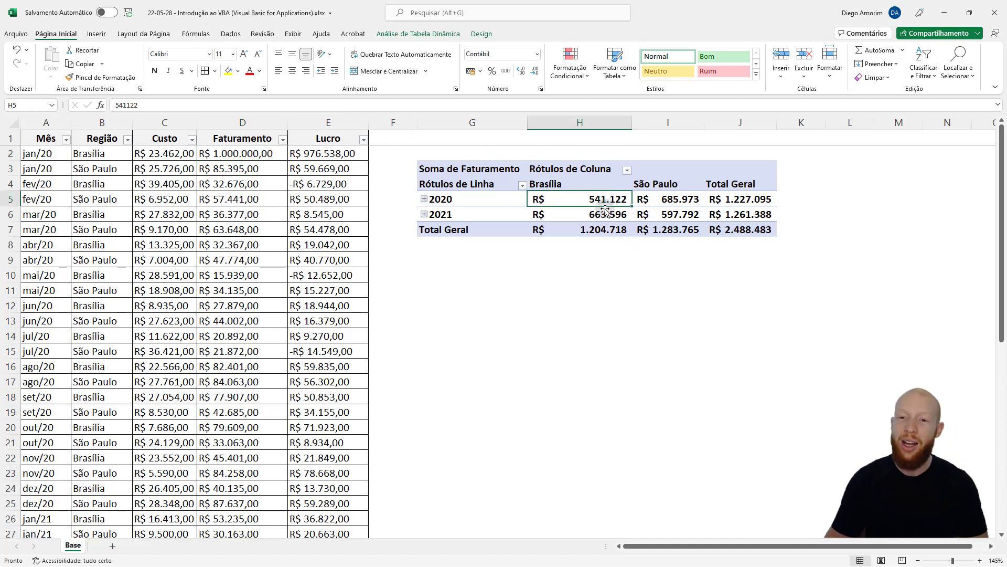
left_click(240, 154)
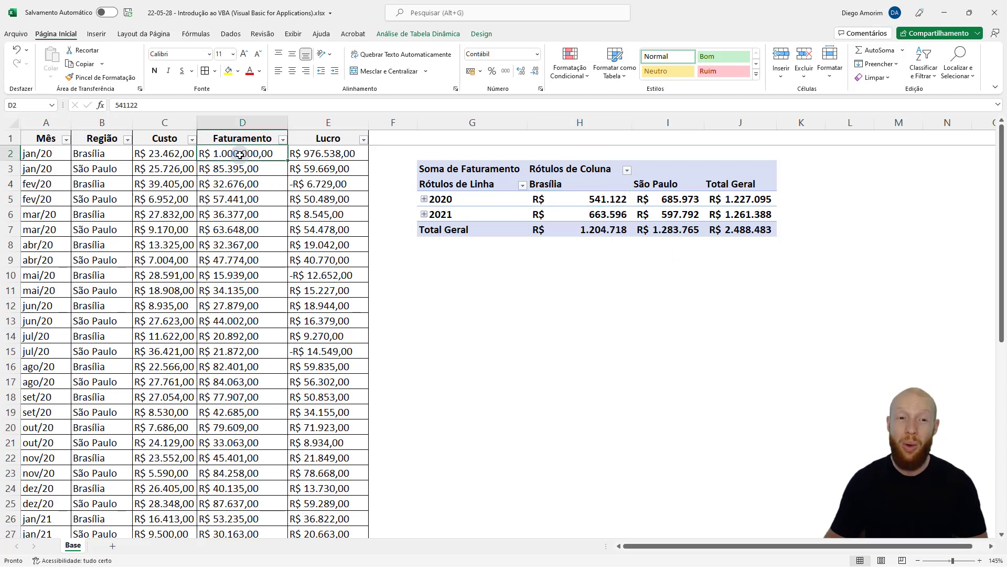
left_click(598, 200)
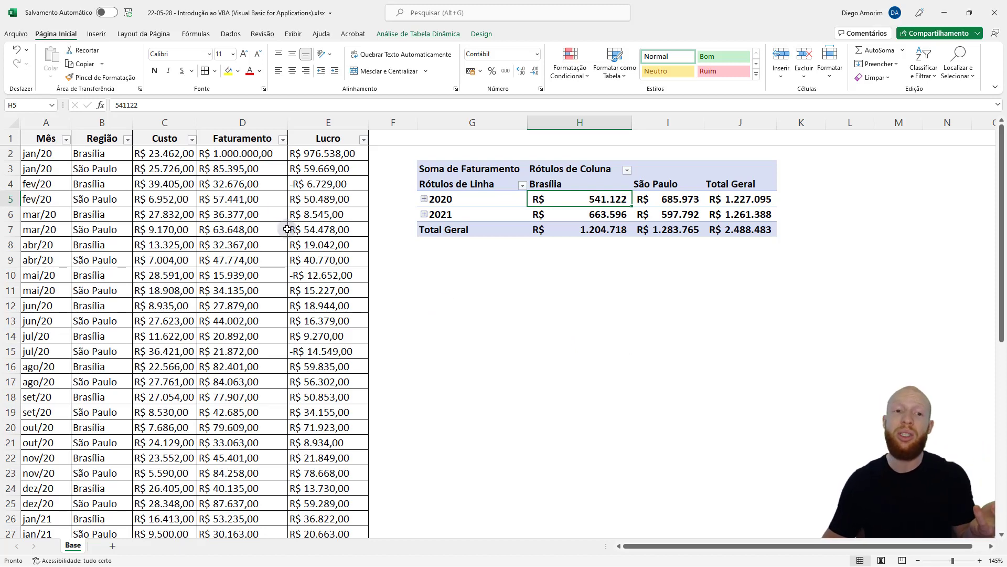
left_click_drag(53, 153, 314, 260)
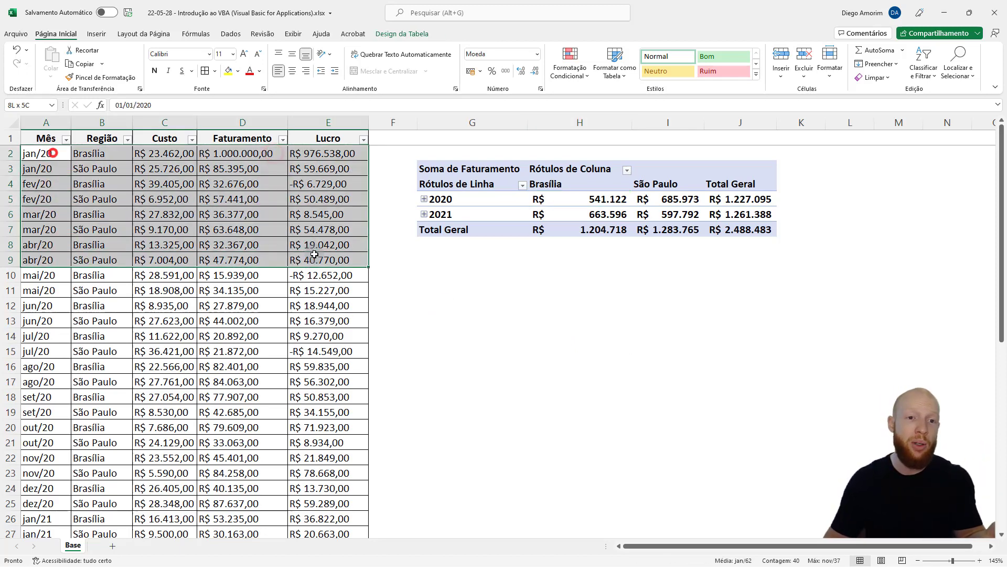
left_click(621, 200)
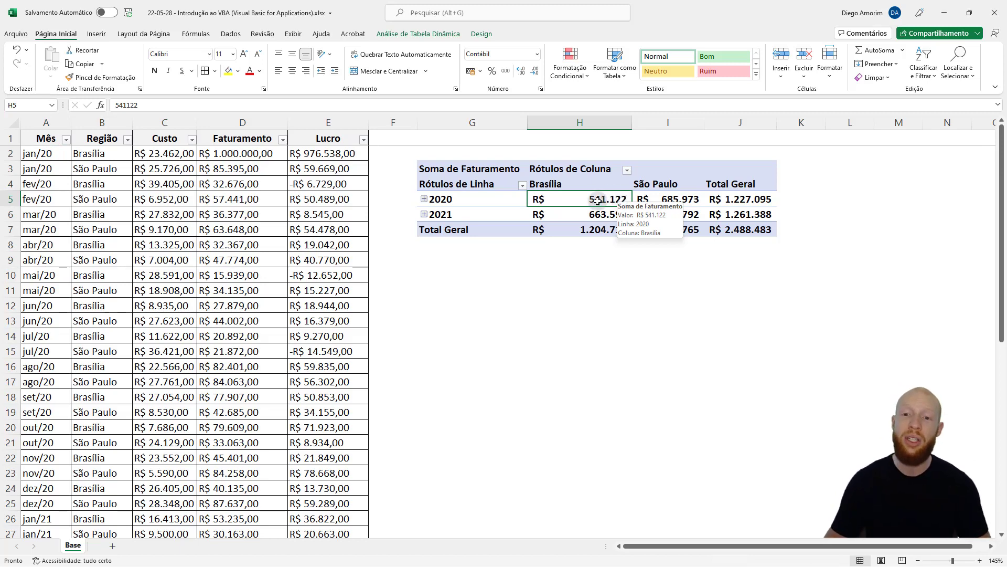
- Refresh the pivot table with Atualizar and check the updated Brasília 2020 total
right_click(598, 201)
left_click(670, 277)
left_click(671, 284)
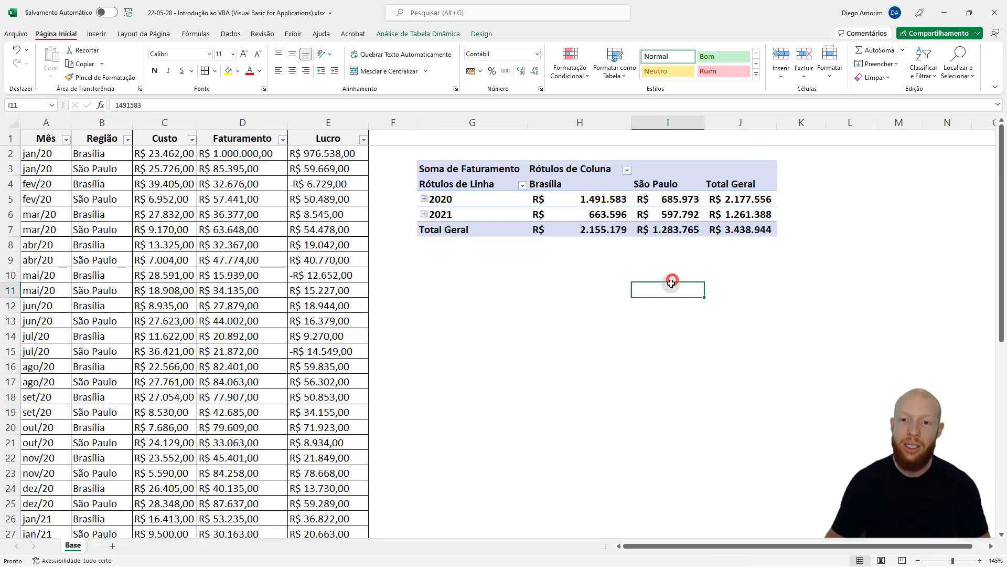
left_click(608, 200)
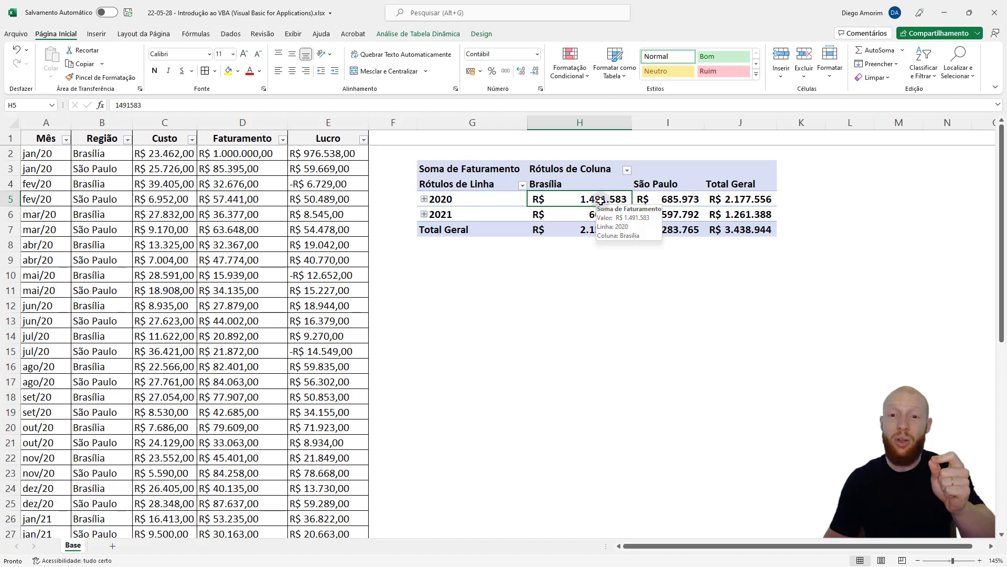
left_click(464, 168)
key("ctrl+a")
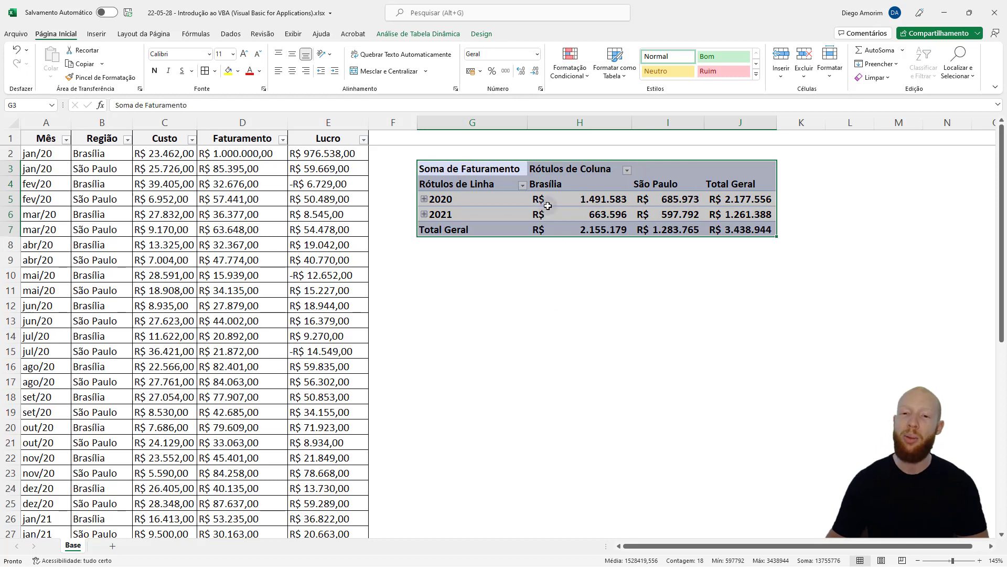
left_click(584, 195)
left_click(488, 137)
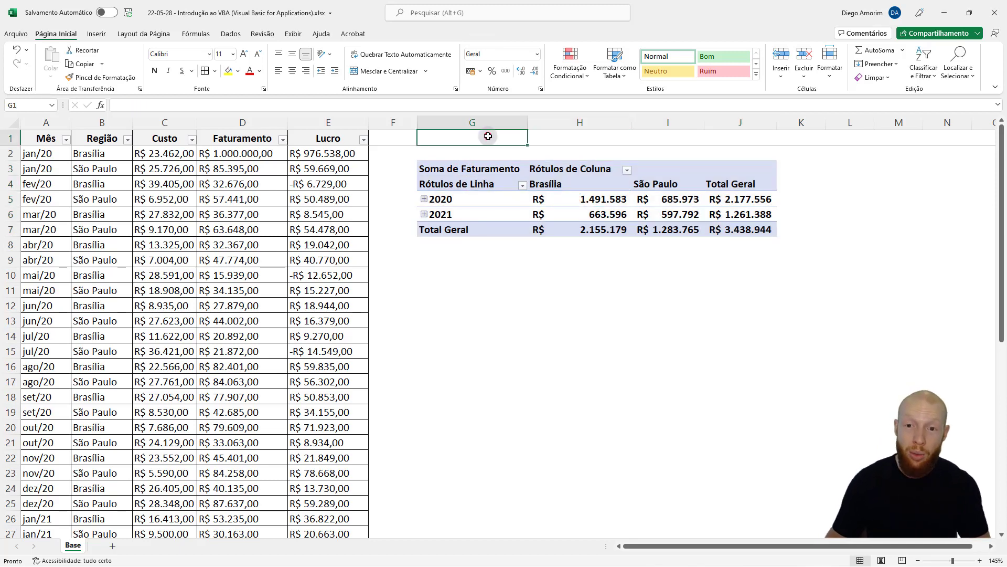
left_click(600, 205)
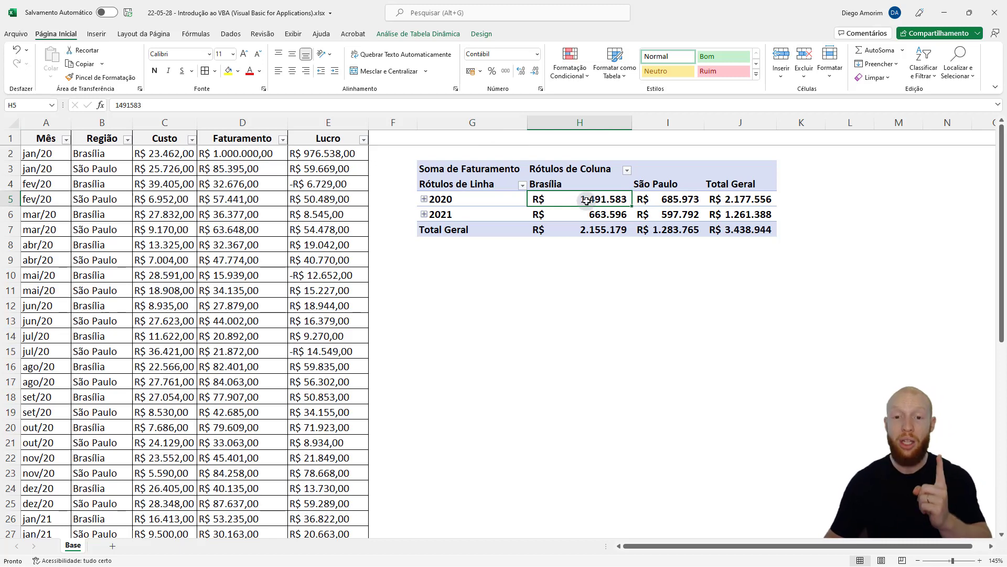
- Undo the D2 edit to restore R$ 49.539,00 and widen the Lucro column E
left_click(242, 150)
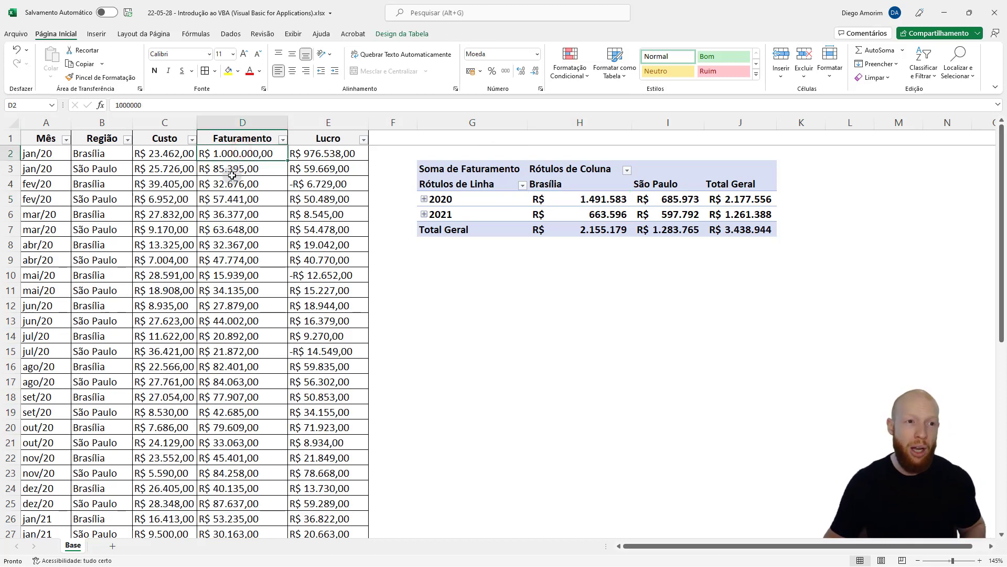
key("ctrl+z")
key("ctrl+z")
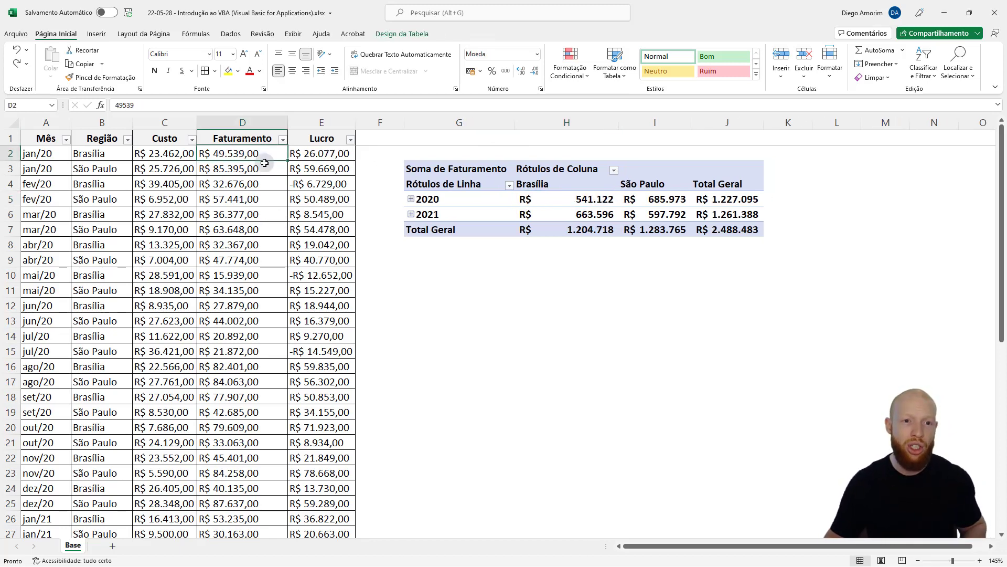
left_click_drag(356, 122, 370, 123)
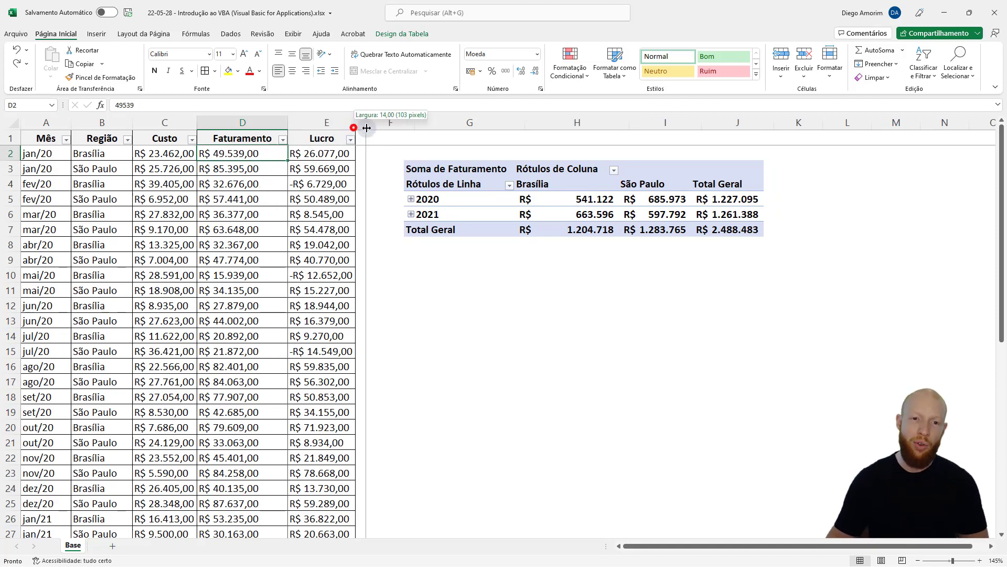
left_click(565, 256)
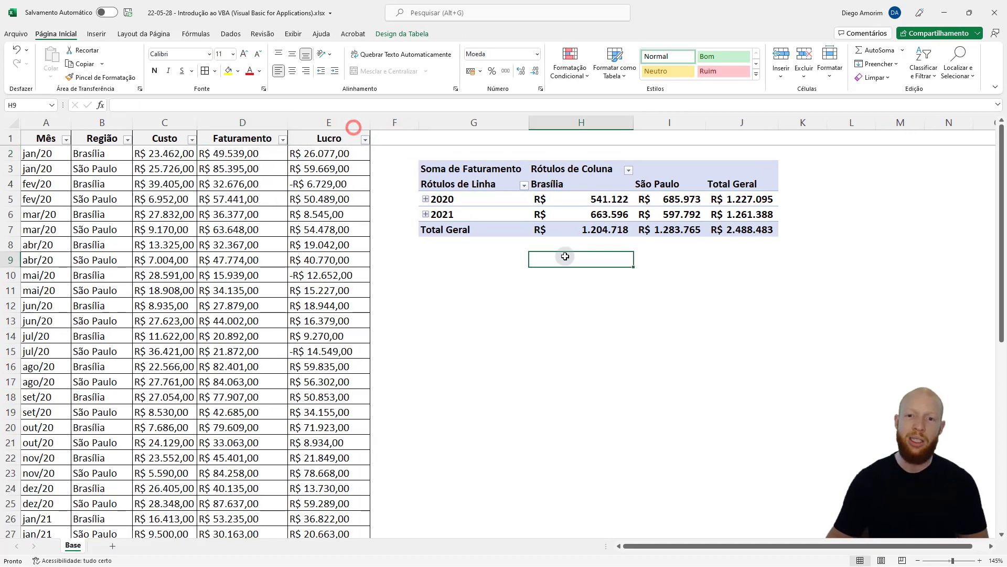
- Start recording via Exibir > Macros > Gravar Macro, keeping the default name Macro1
left_click(474, 169)
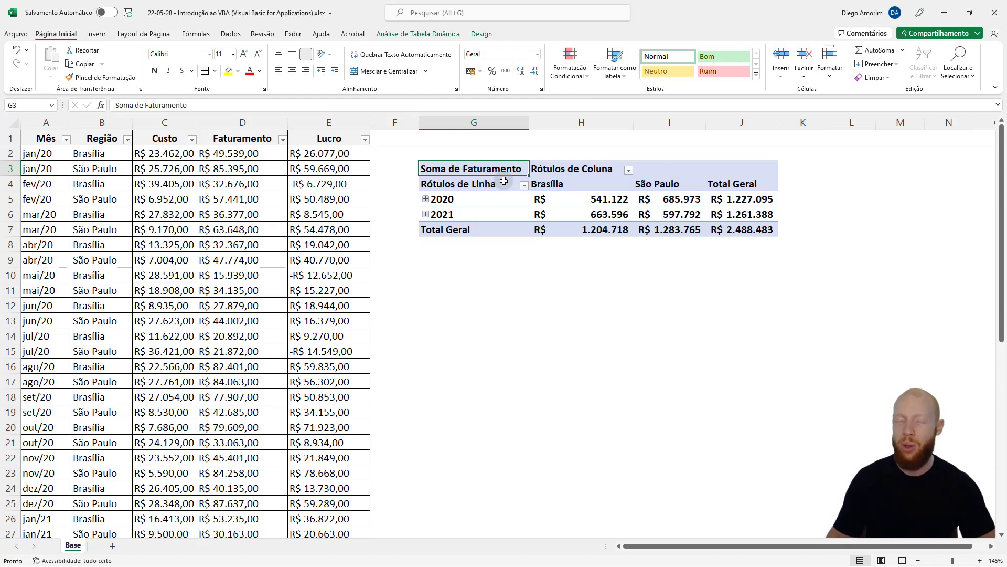
left_click(293, 34)
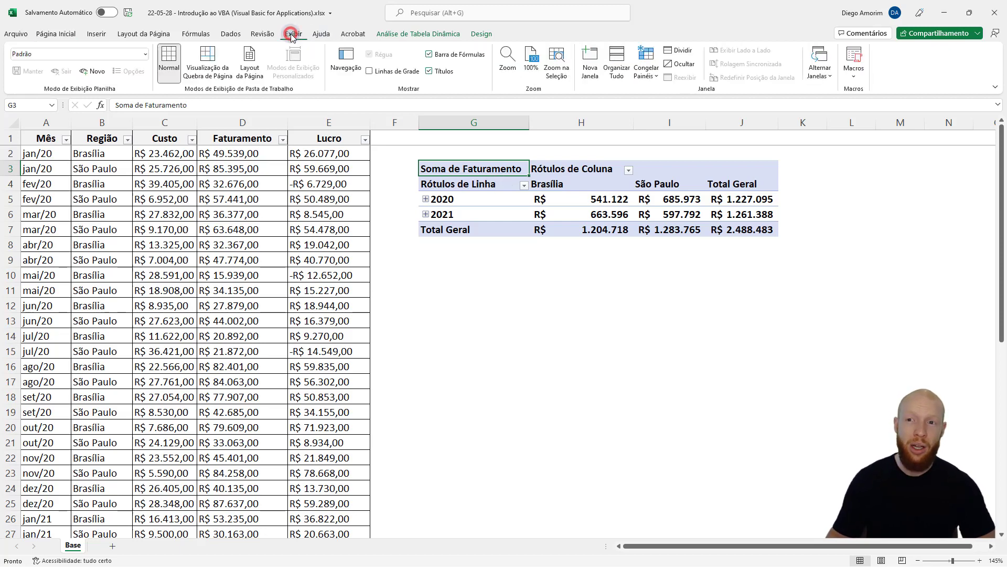
left_click(854, 77)
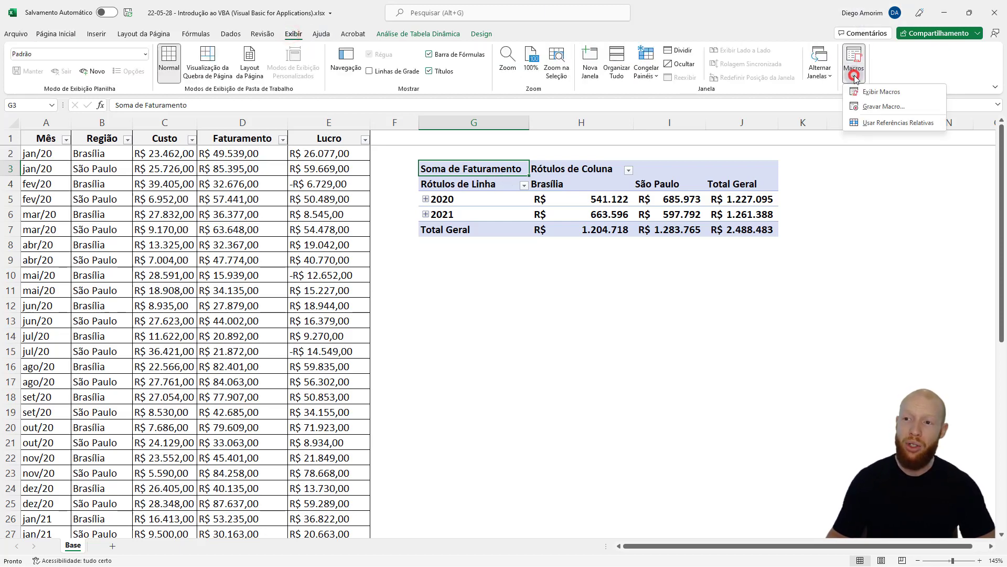
left_click(884, 107)
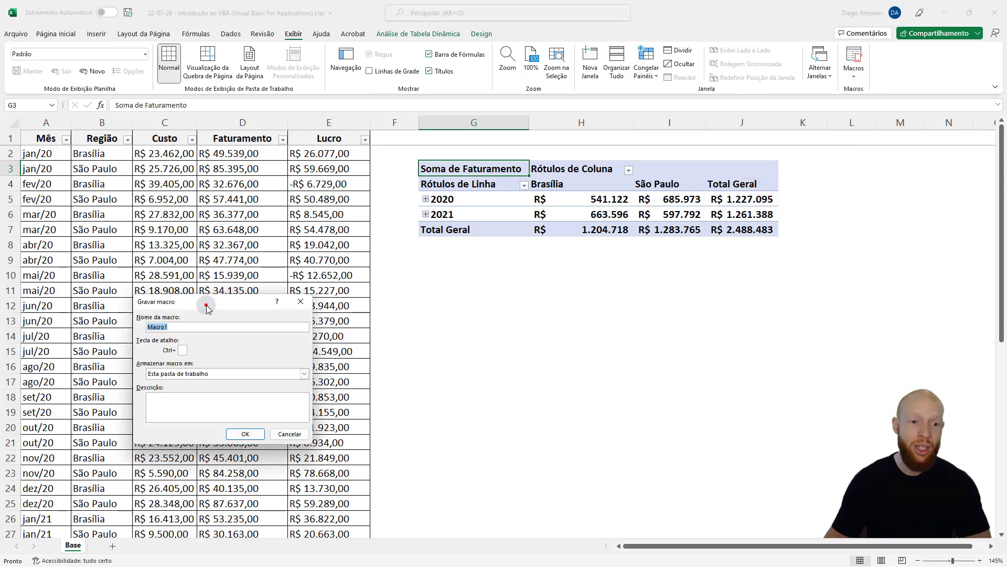
left_click_drag(215, 300, 490, 278)
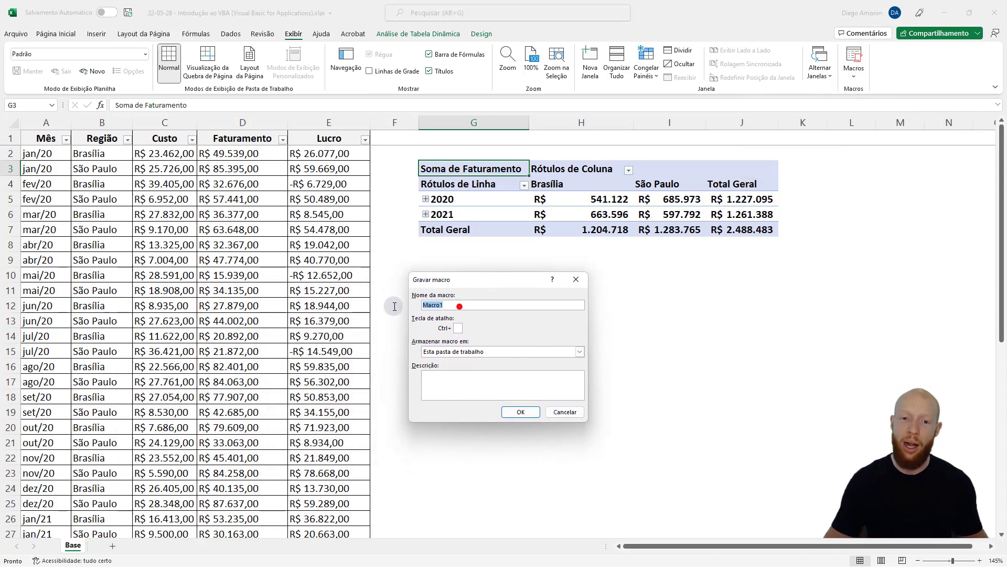
left_click(458, 328)
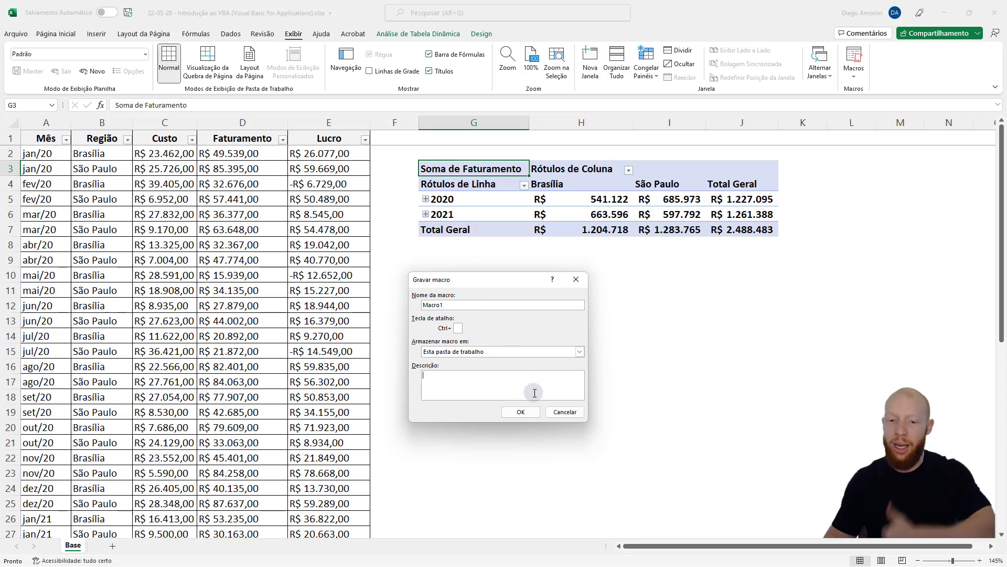
left_click(528, 412)
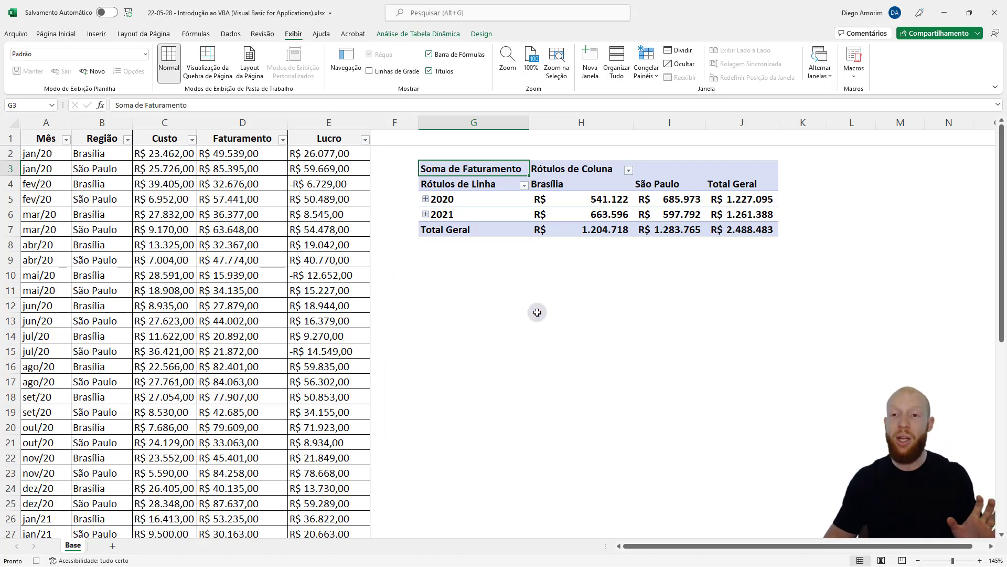
left_click(855, 78)
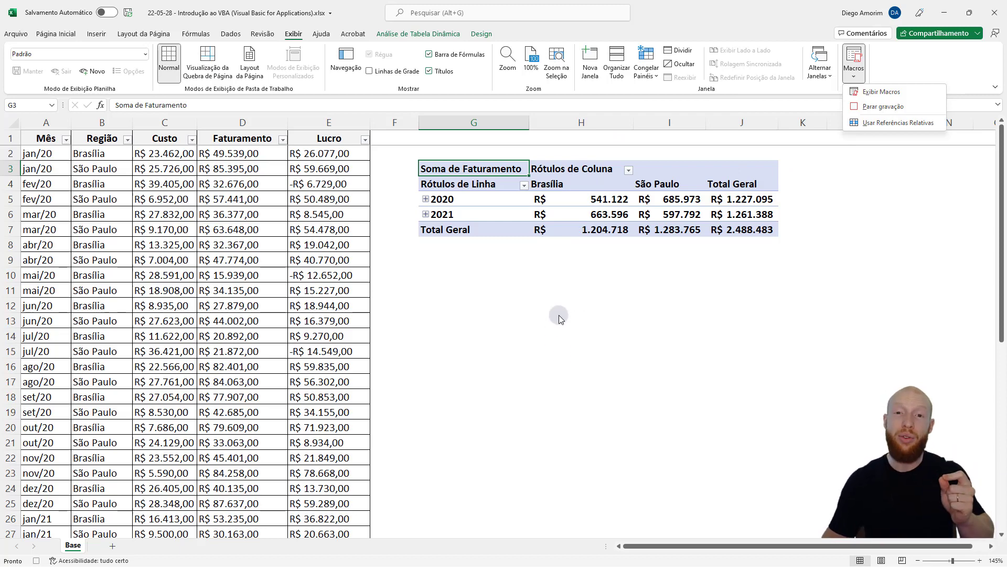
left_click(579, 198)
left_click(579, 198)
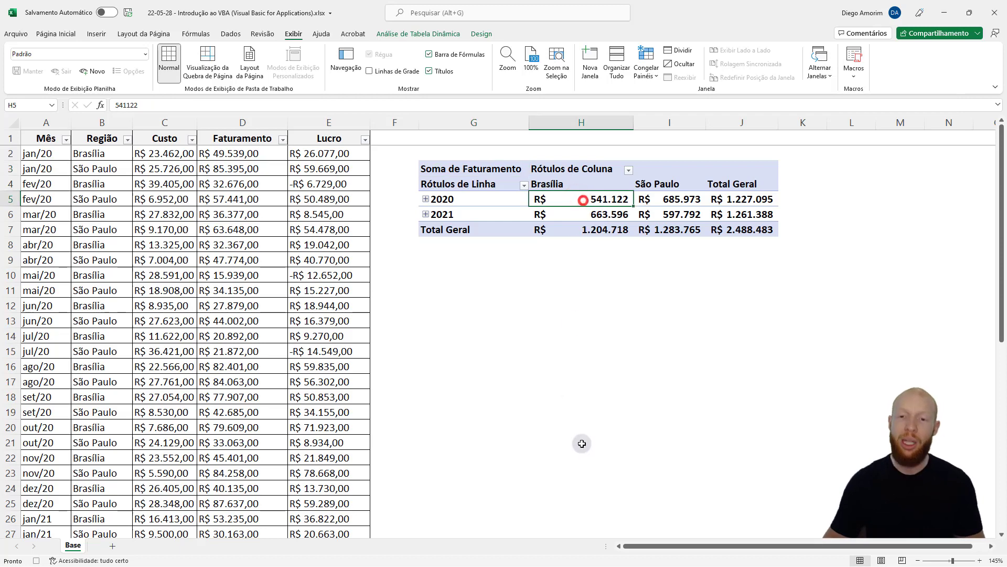
right_click(578, 200)
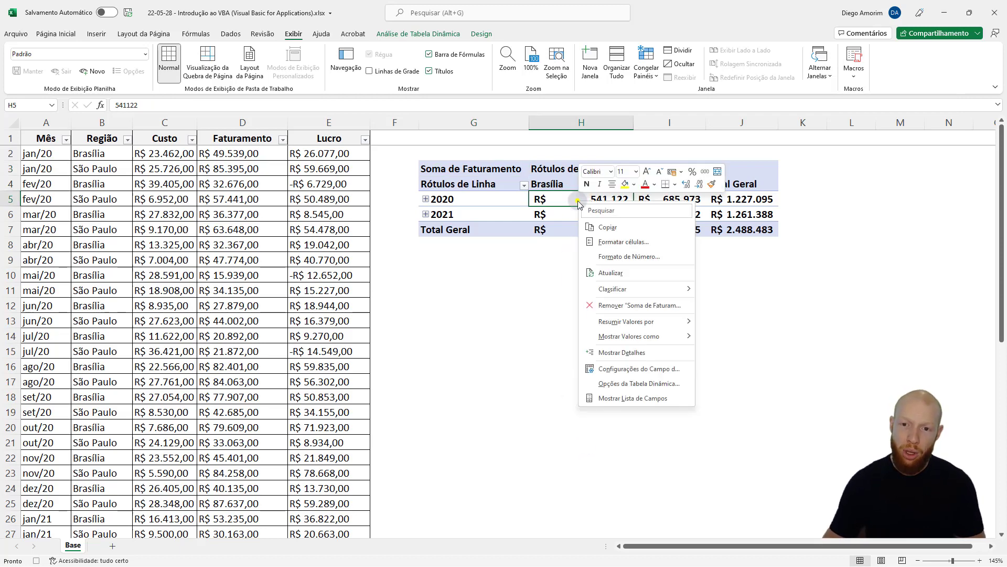
left_click(616, 273)
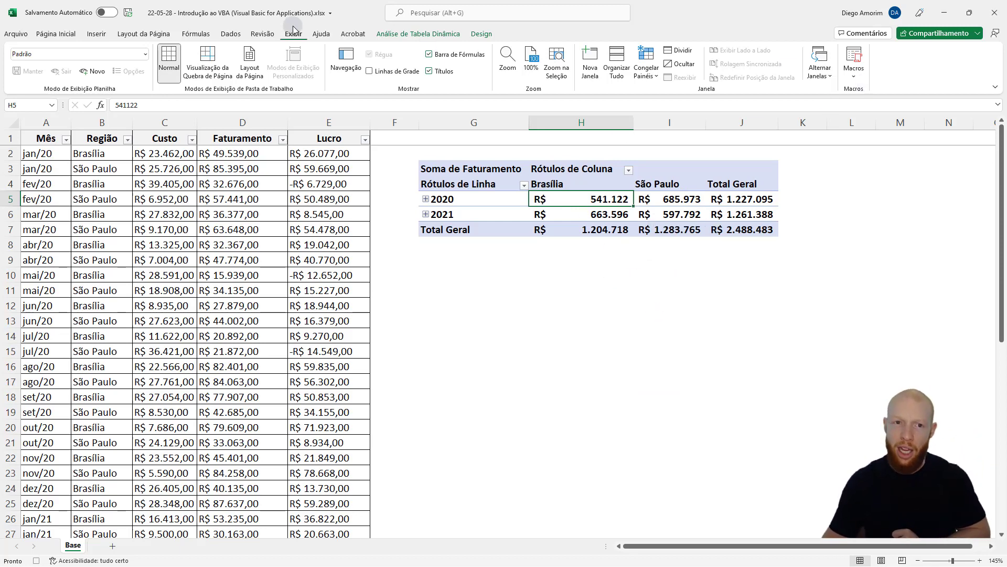
left_click(854, 76)
left_click(876, 107)
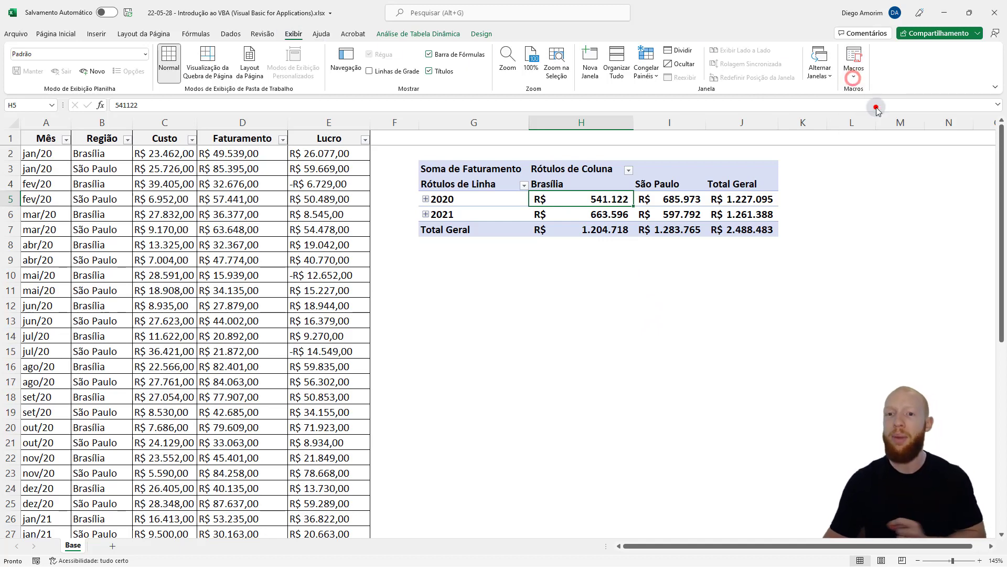
left_click(490, 138)
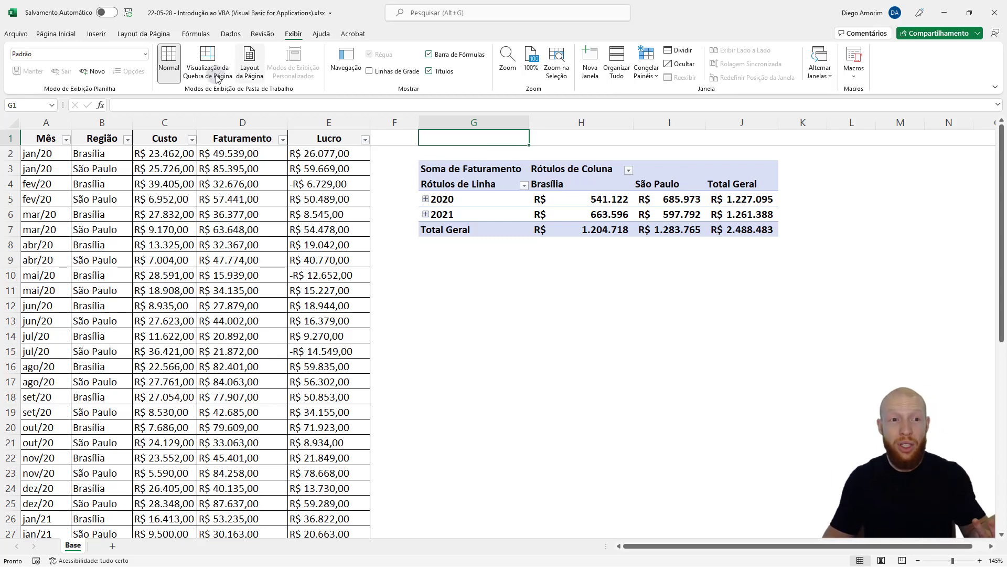
- Draw a rounded rectangle over G1, label it 'Atualizar Tabela Din.', and widen it to fit
left_click(96, 33)
left_click(181, 50)
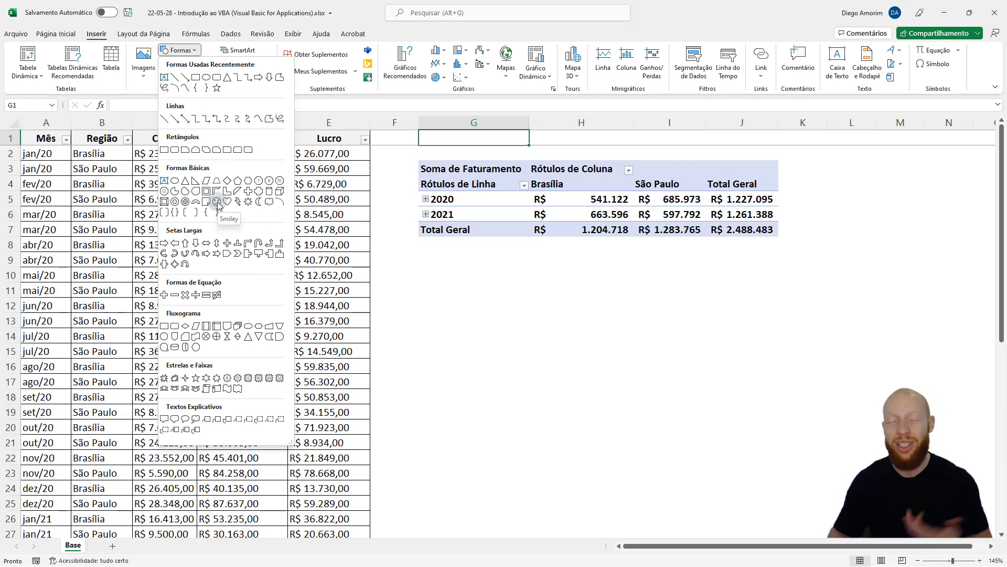
left_click(217, 77)
left_click_drag(419, 131, 529, 146)
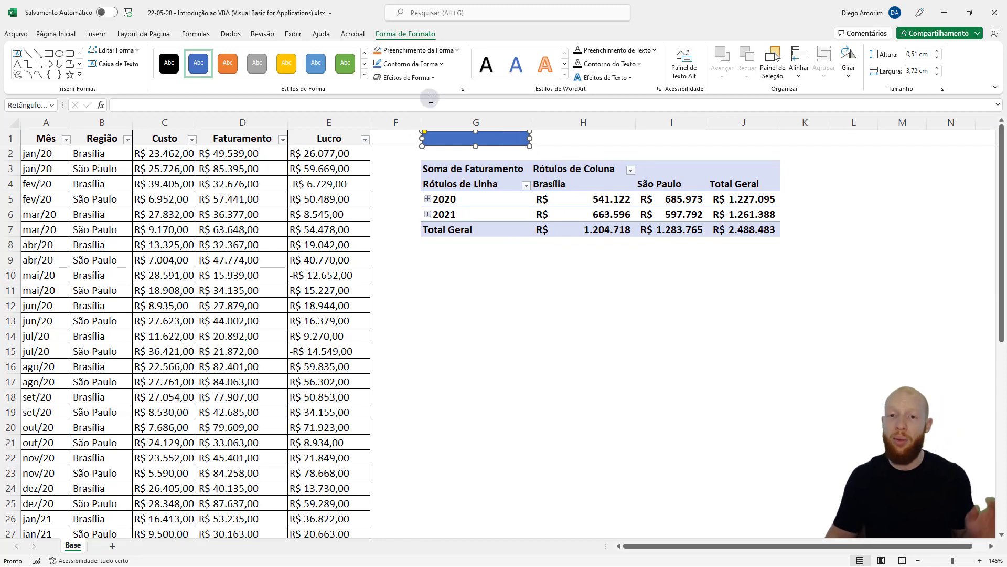
type("Atualizar Tabela")
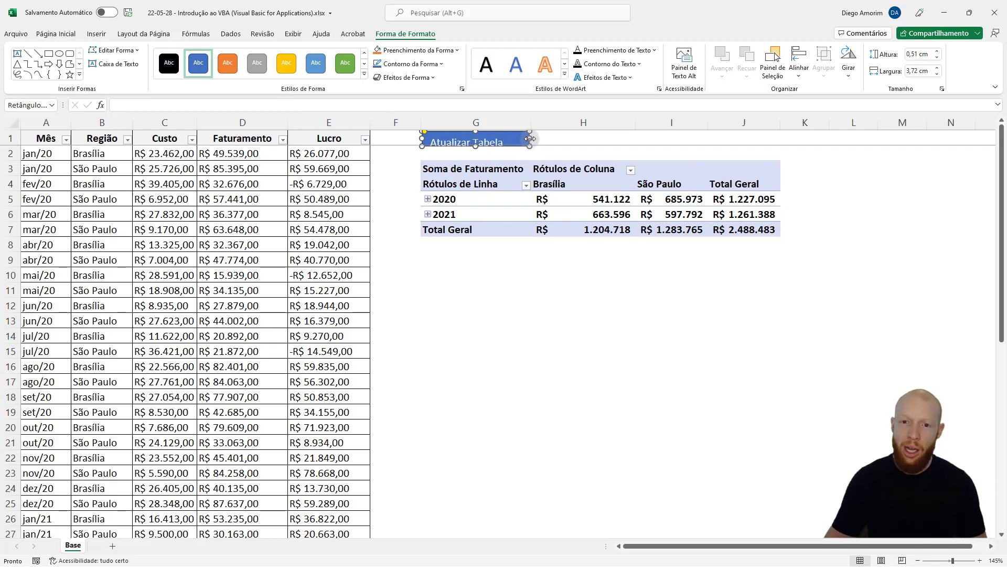
left_click_drag(530, 139, 566, 139)
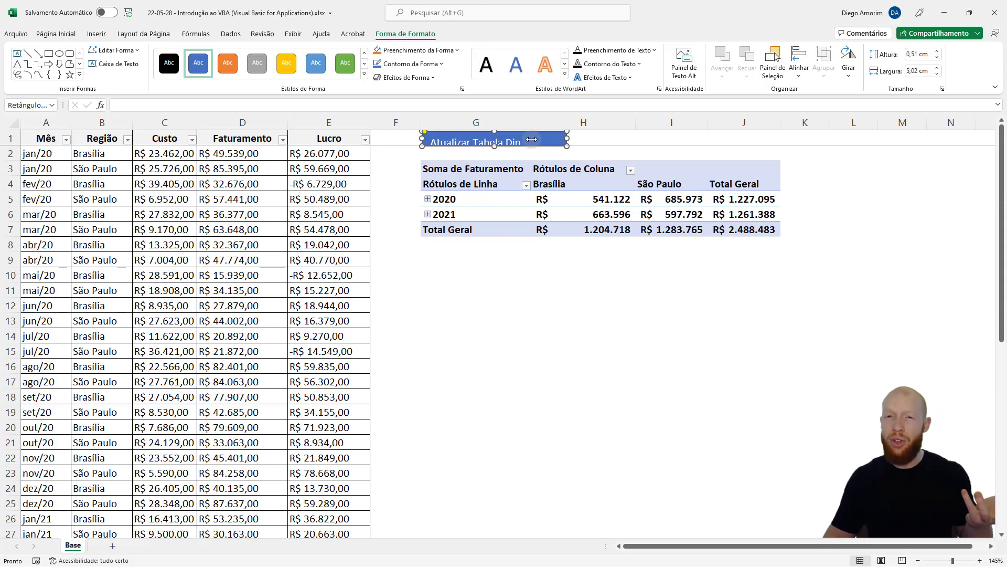
- Centre the button label vertically and horizontally
left_click(59, 31)
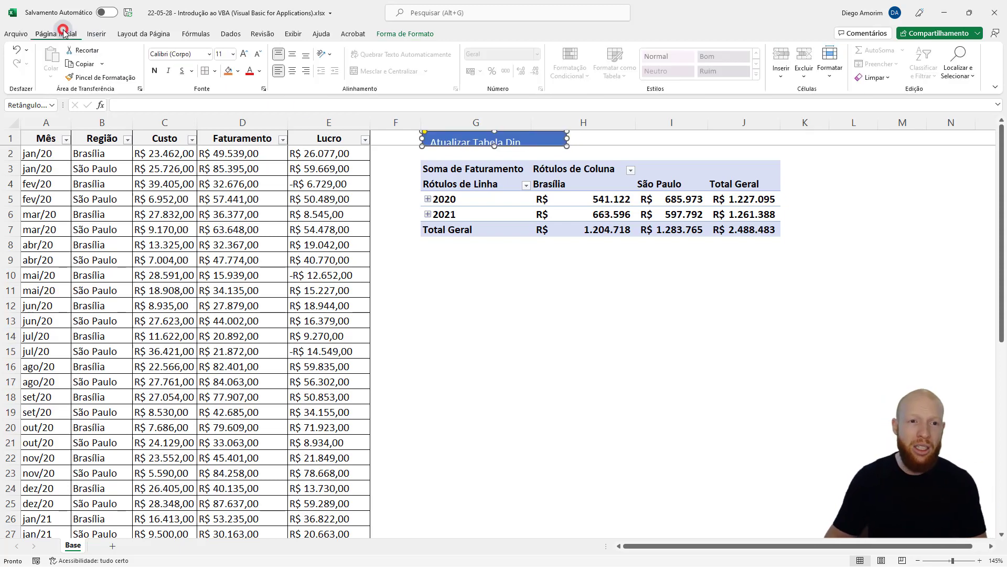
left_click(294, 55)
left_click(292, 72)
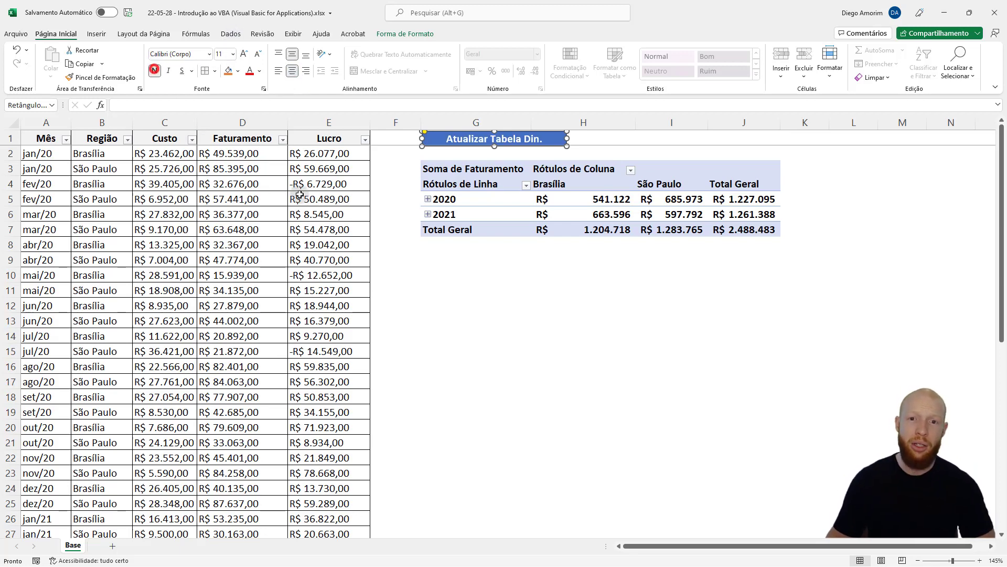
left_click(597, 134)
left_click(707, 137)
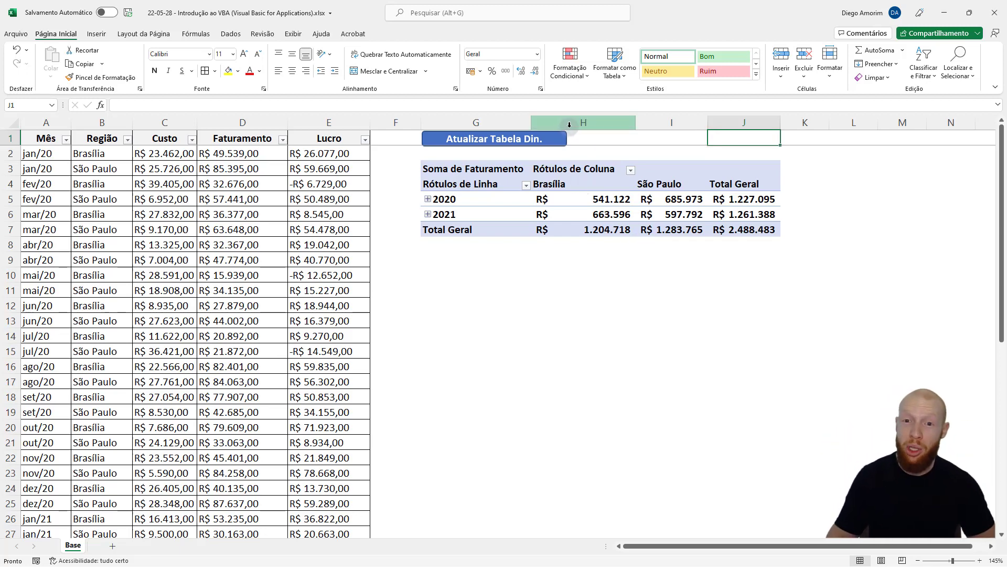
- Apply the Predefinição 2 bevel preset from Efeitos de Forma to the button
left_click(561, 142)
left_click(418, 33)
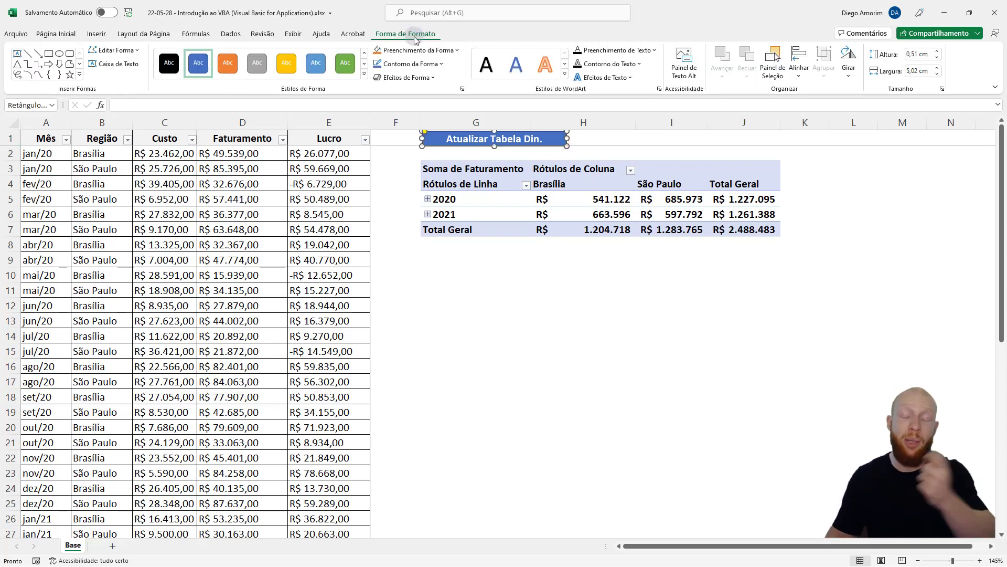
left_click(420, 78)
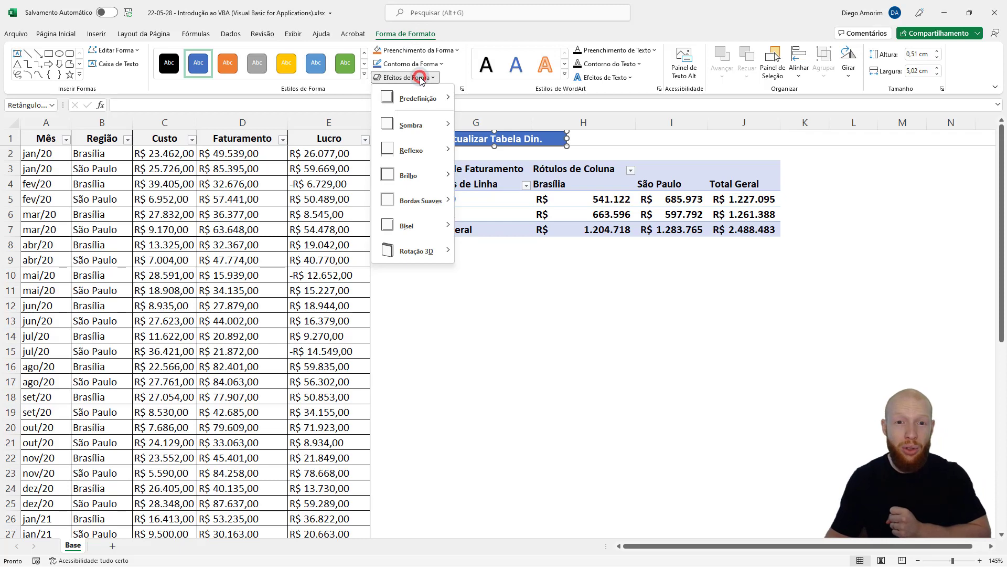
mouse_move(417, 98)
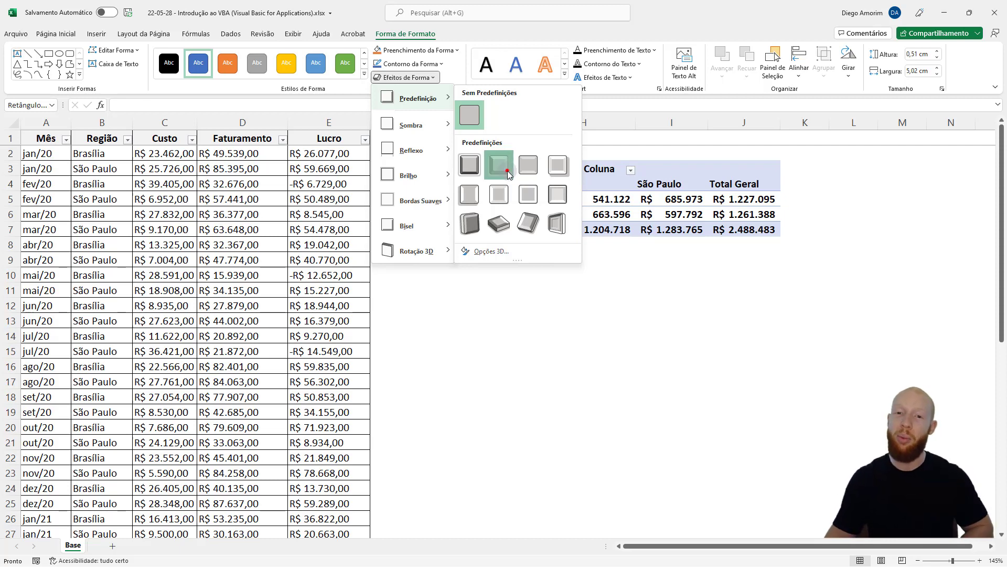
left_click(507, 173)
left_click(603, 332)
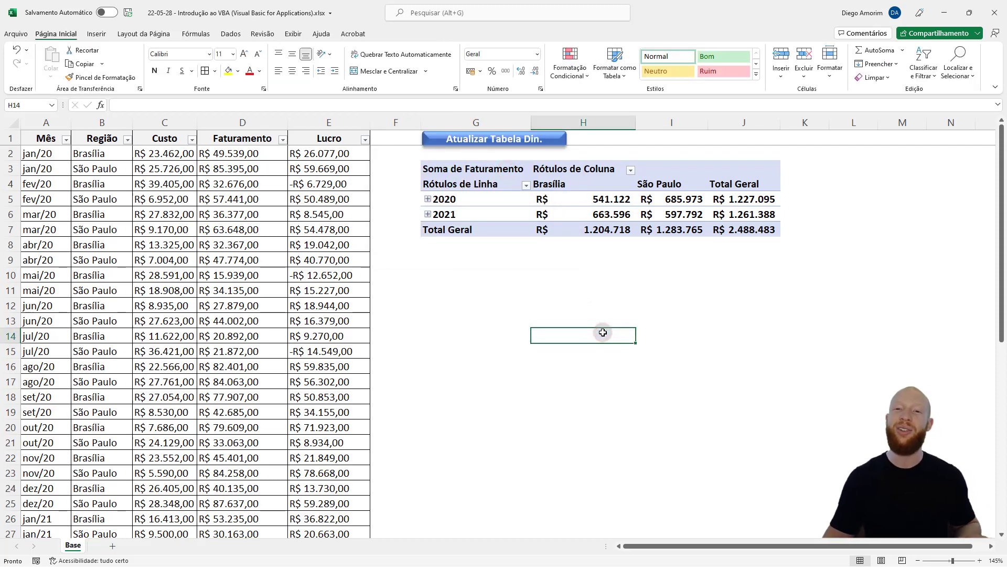
left_click(529, 139)
left_click(569, 306)
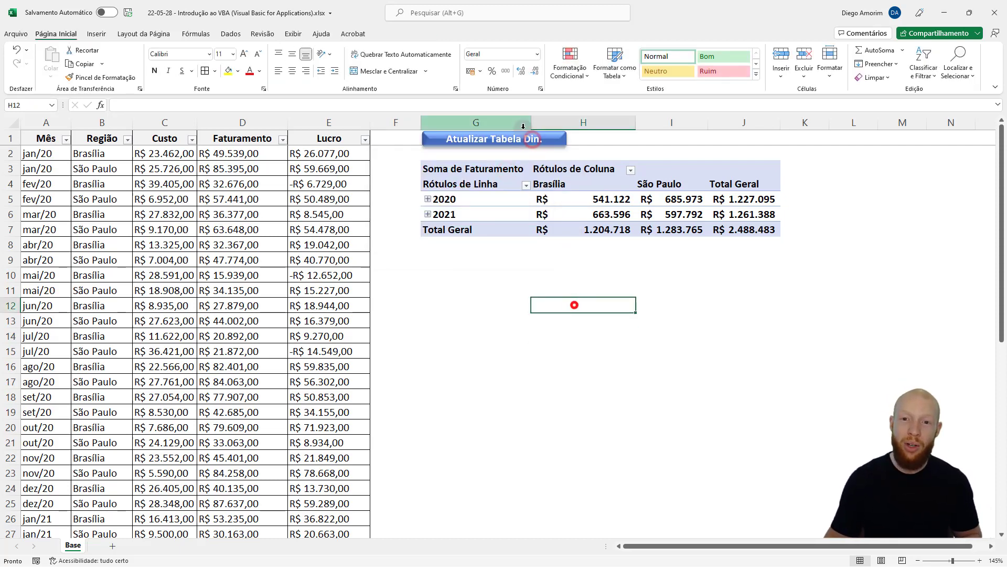
left_click(525, 139)
left_click(555, 294)
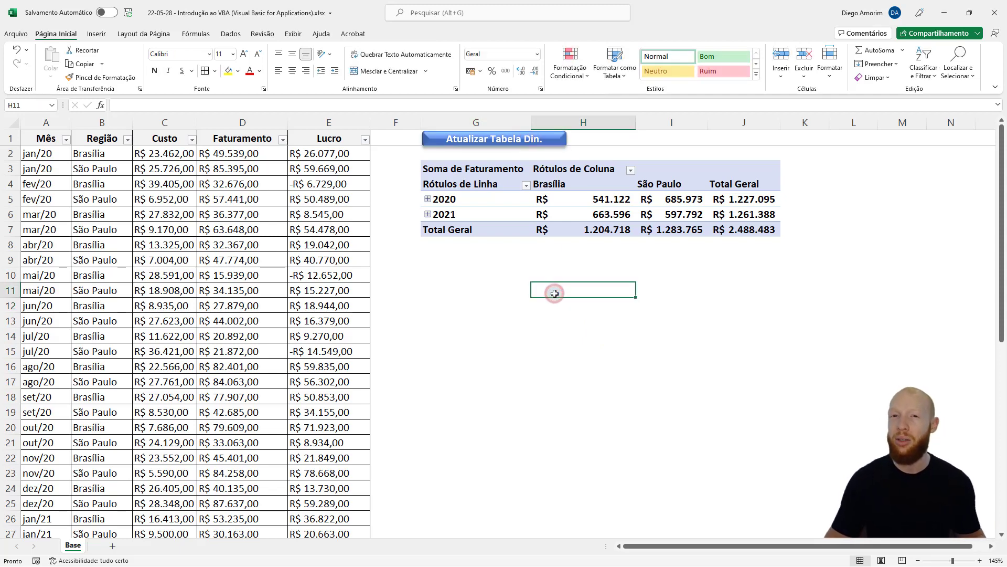
- Assign Macro1 to the Atualizar Tabela Din. button through Atribuir macro
right_click(527, 140)
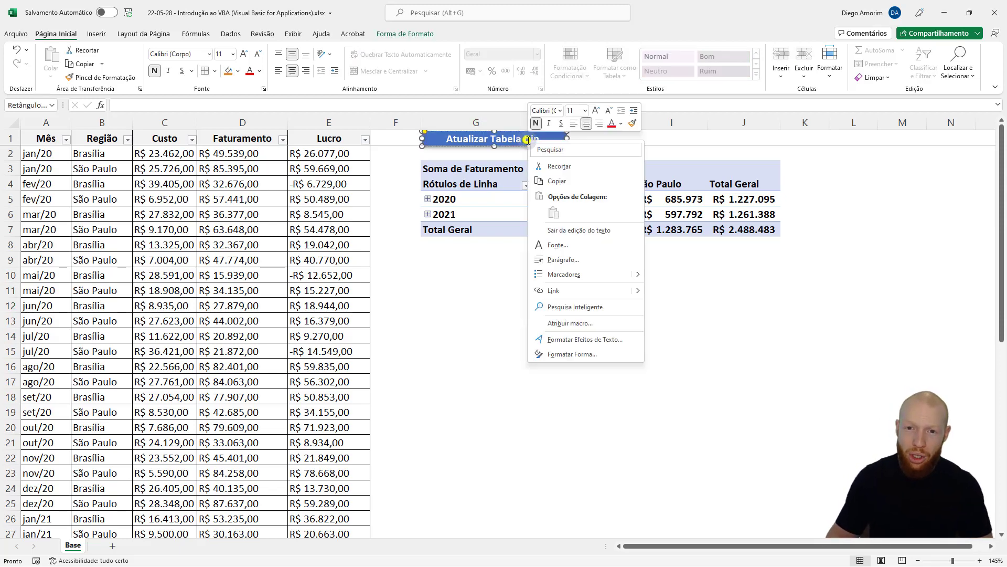
left_click(581, 322)
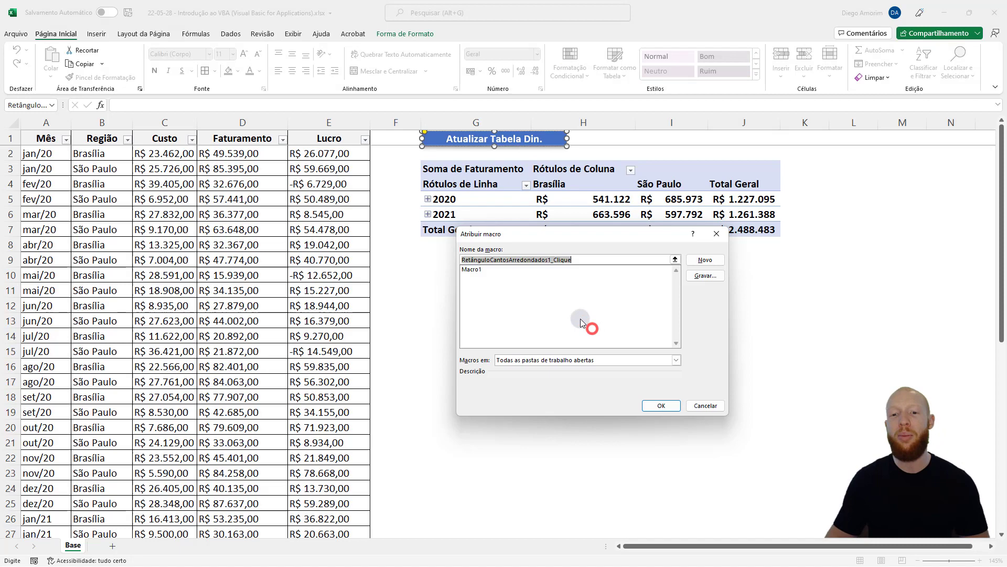
left_click(505, 270)
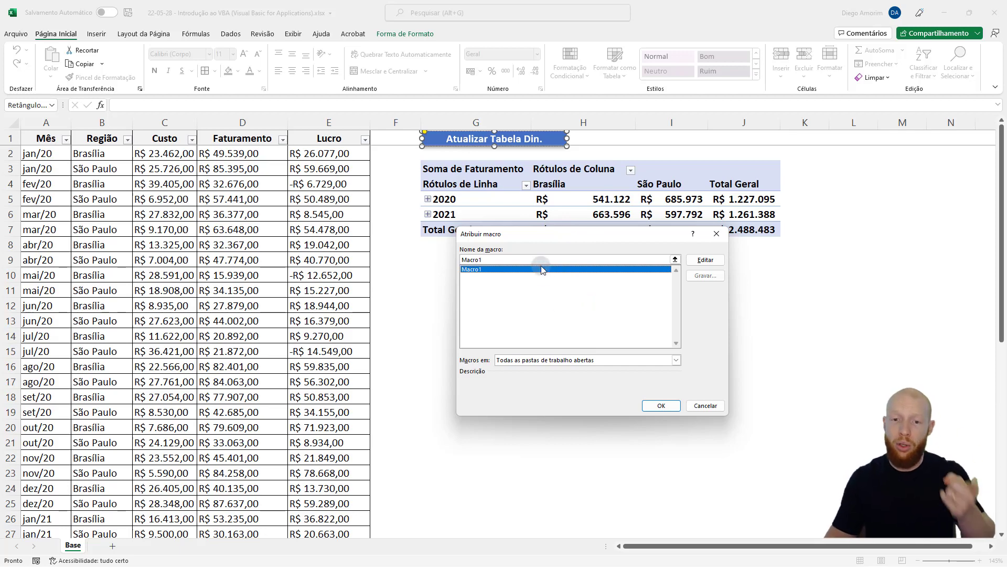
left_click(662, 407)
left_click(539, 308)
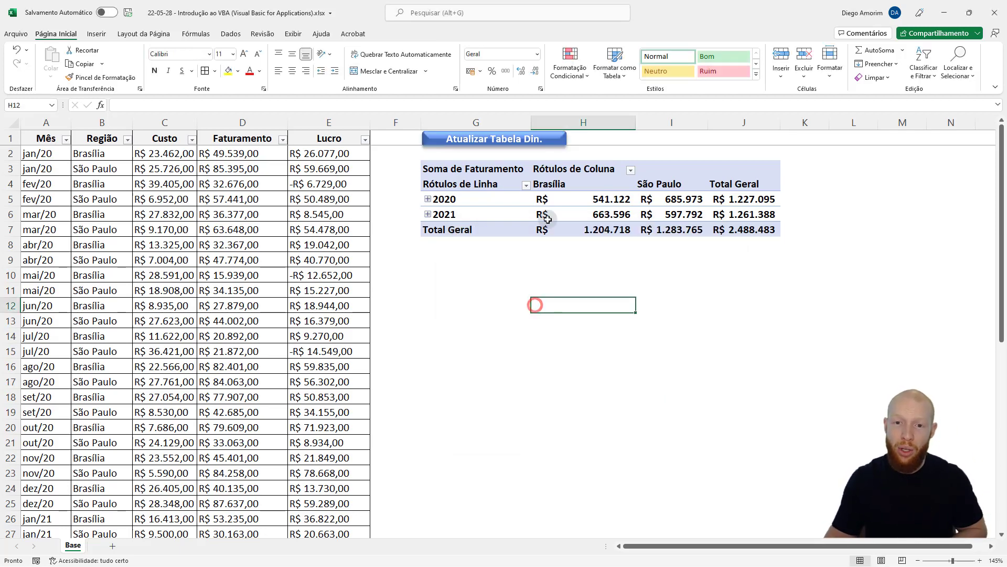
- Test the button, then set D2 to 500000 and refresh the pivot with the button
left_click(507, 143)
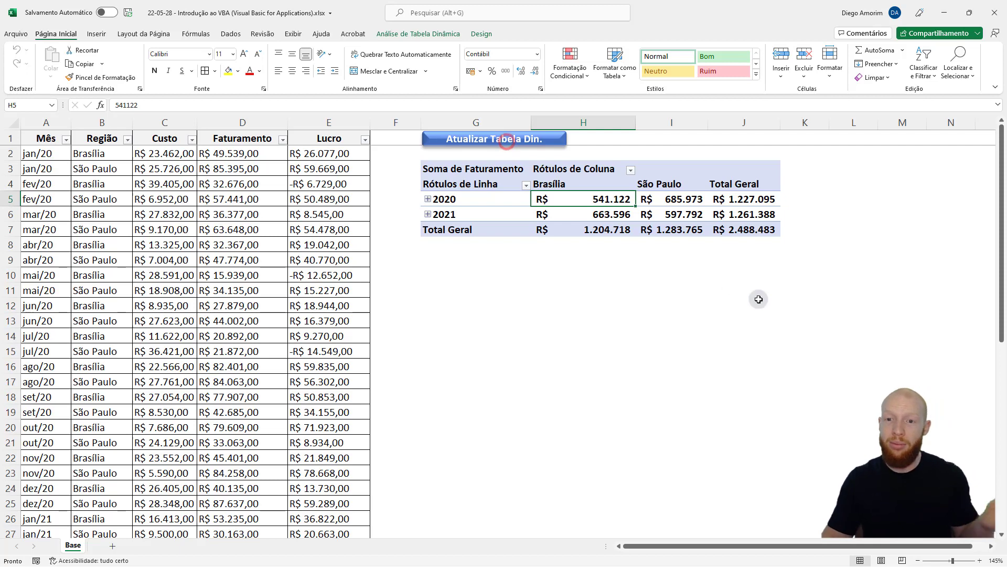
left_click(244, 153)
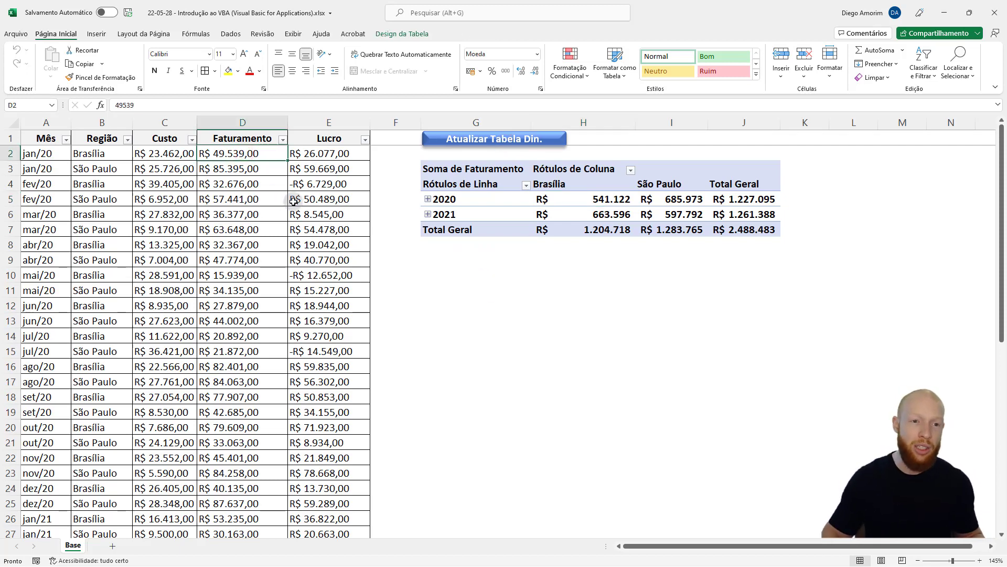
type("500000")
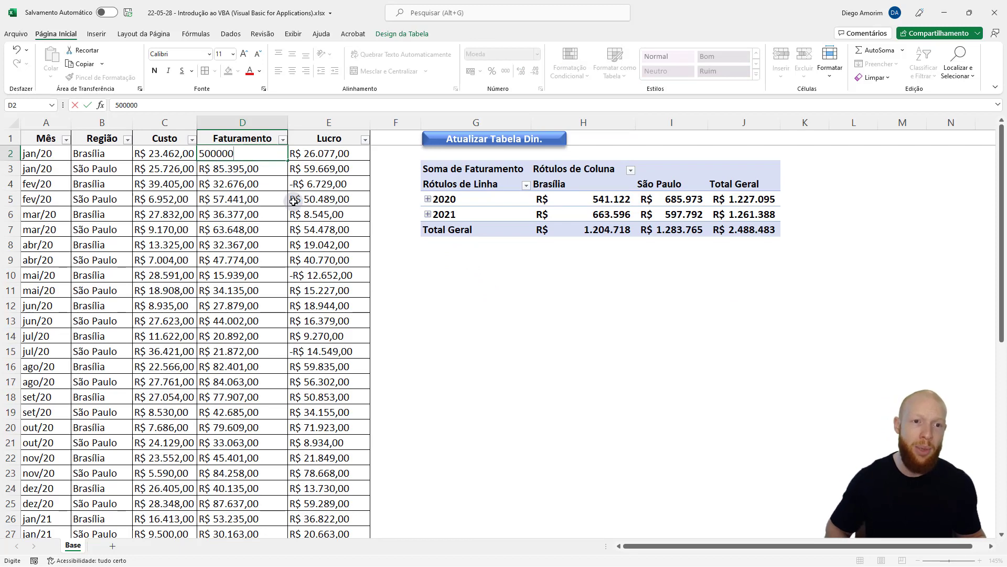
key("Return")
left_click(483, 139)
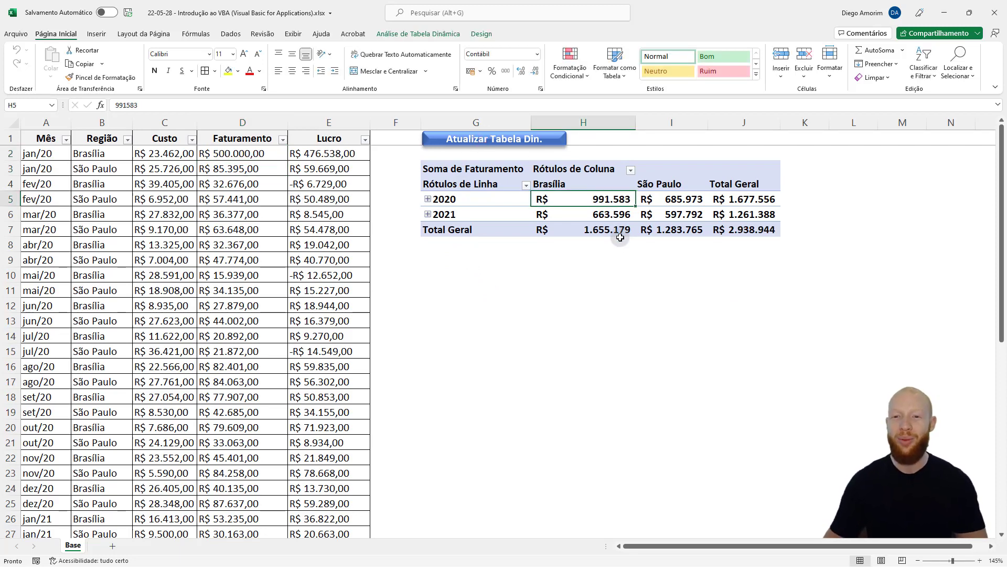
mouse_move(606, 229)
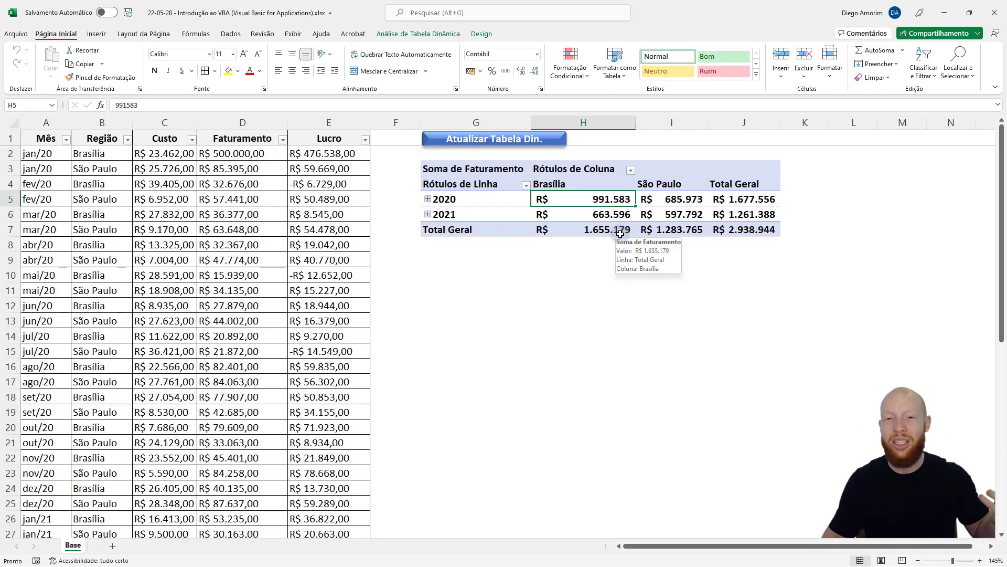
- Change D2 to 50000 and refresh again so Brasília 2020 shows R$ 541.583
left_click(230, 154)
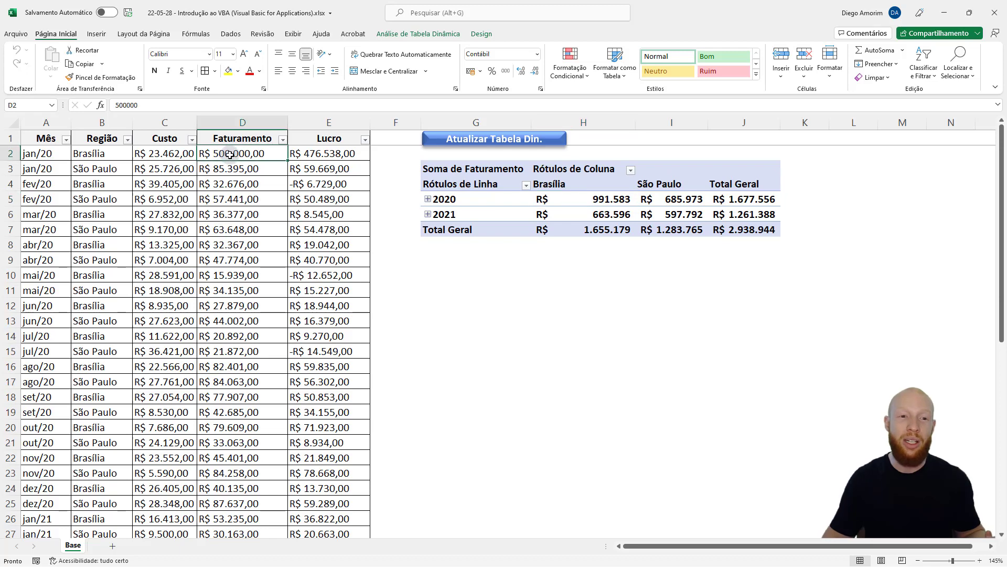
type("50")
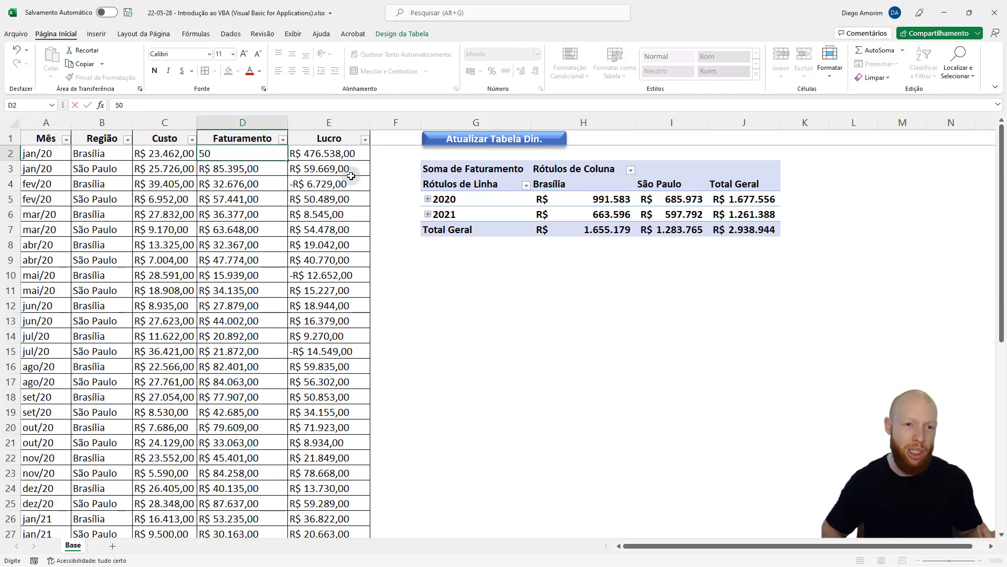
type(".00")
key("Return")
left_click(482, 149)
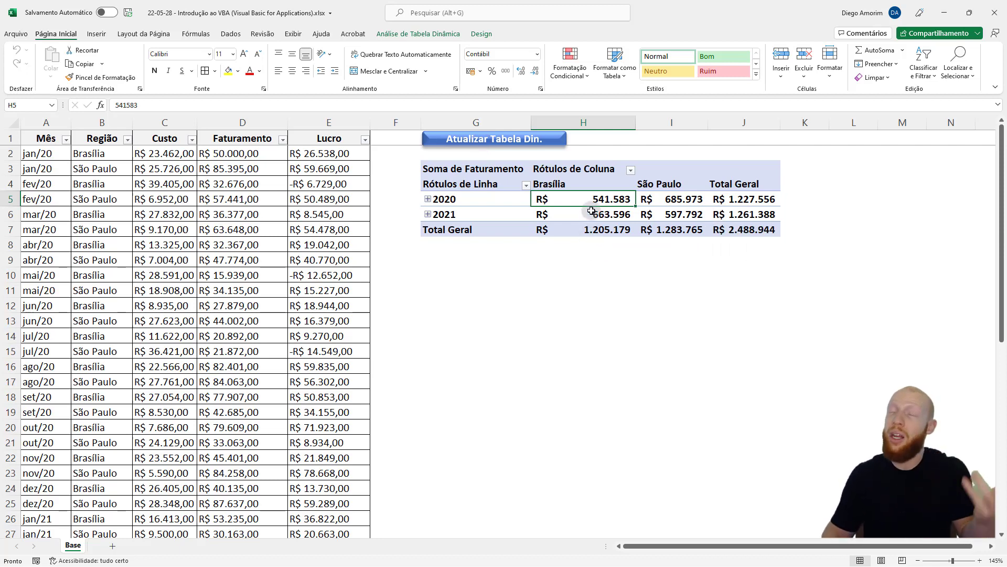
left_click(493, 138)
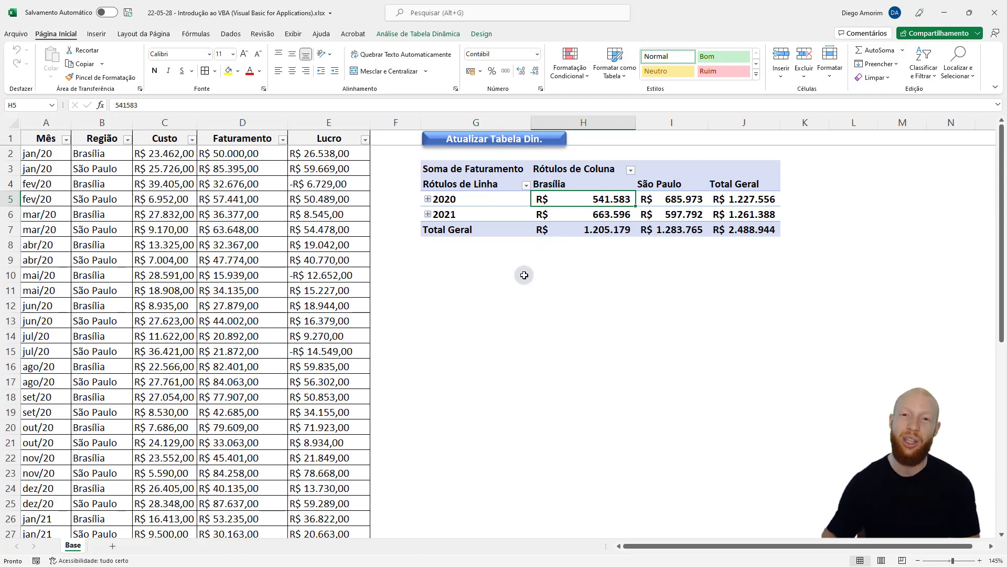